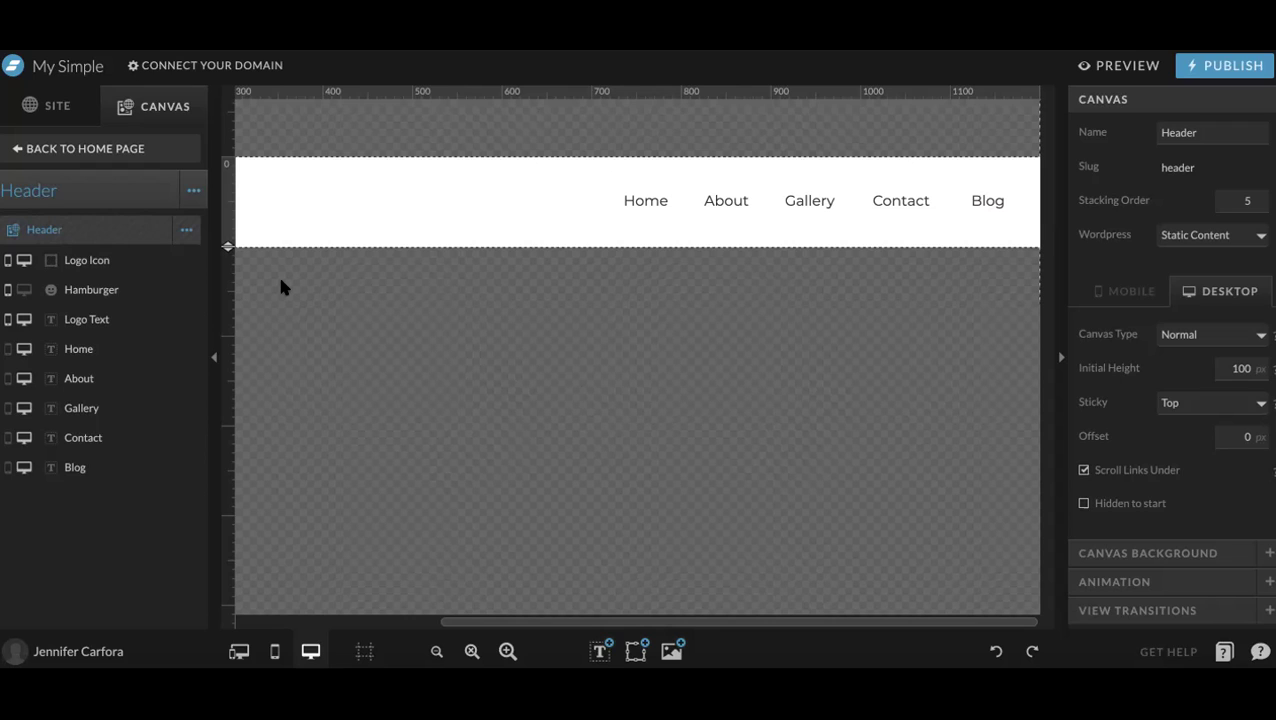
{"action": "scroll", "coordinate": [498, 174], "scroll_direction": "left", "scroll_amount": 5}
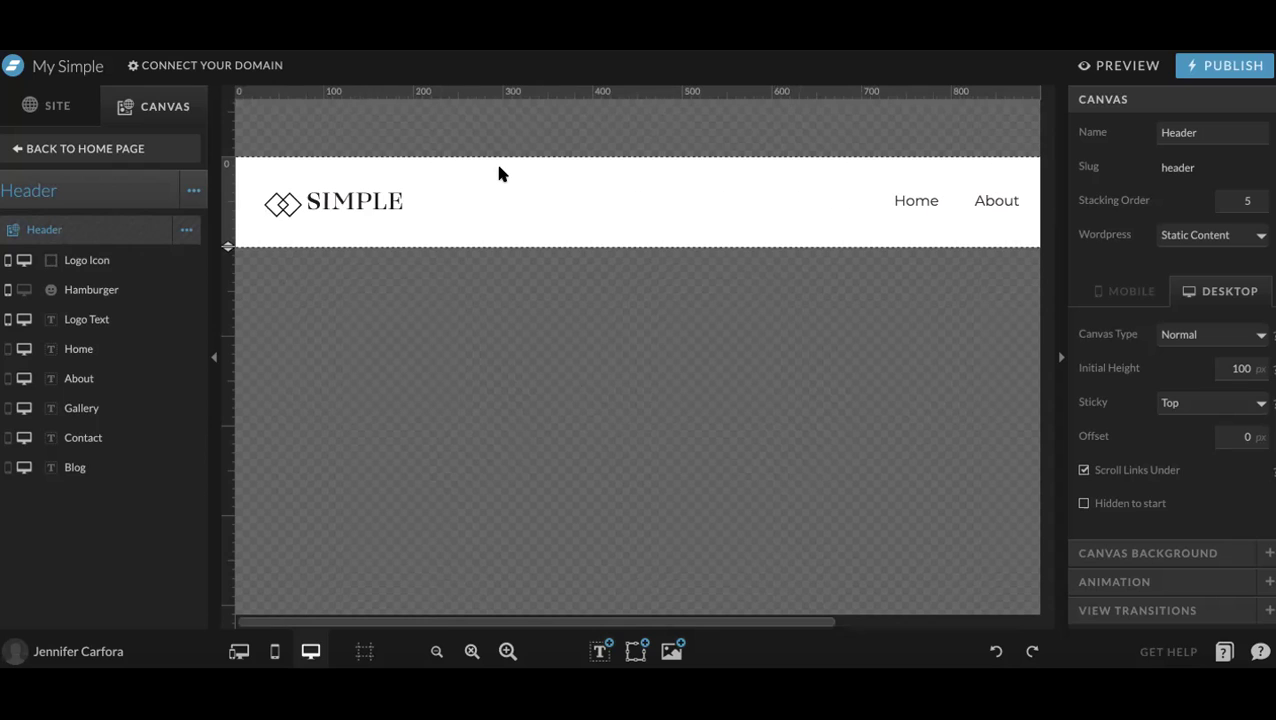
{"action": "scroll", "coordinate": [530, 205], "scroll_direction": "right", "scroll_amount": 5}
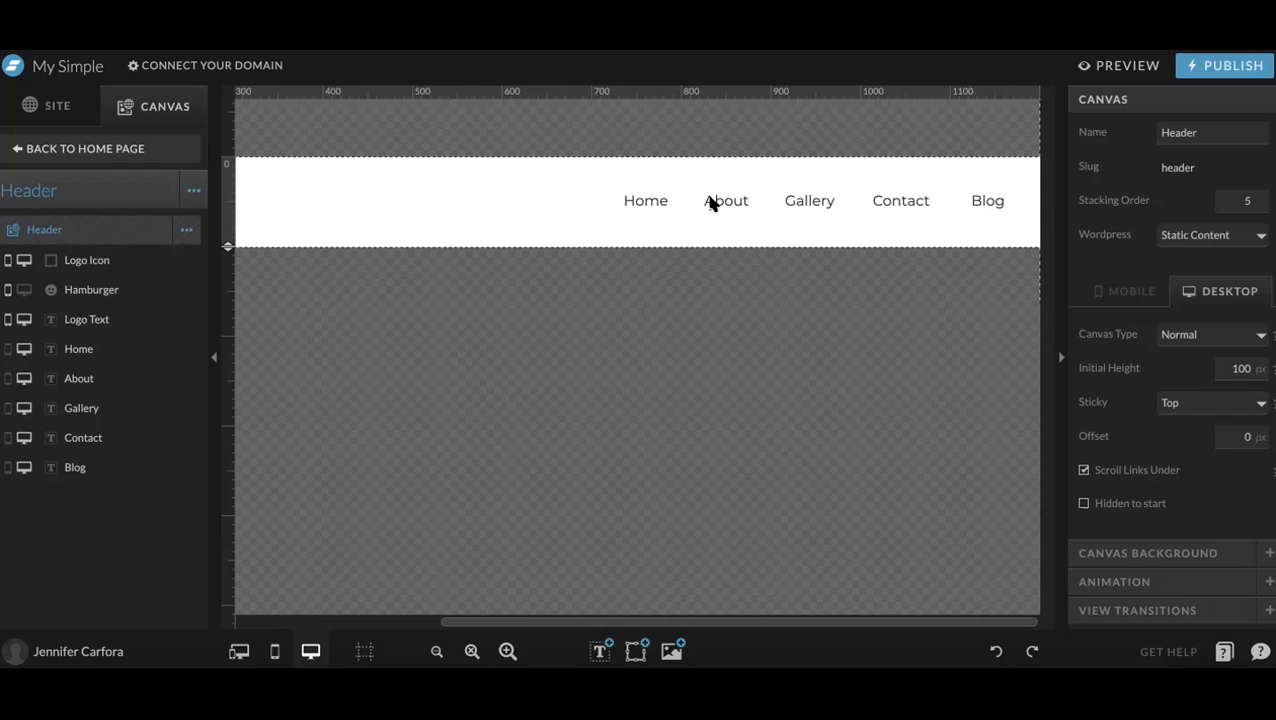
{"action": "left_click", "coordinate": [812, 204]}
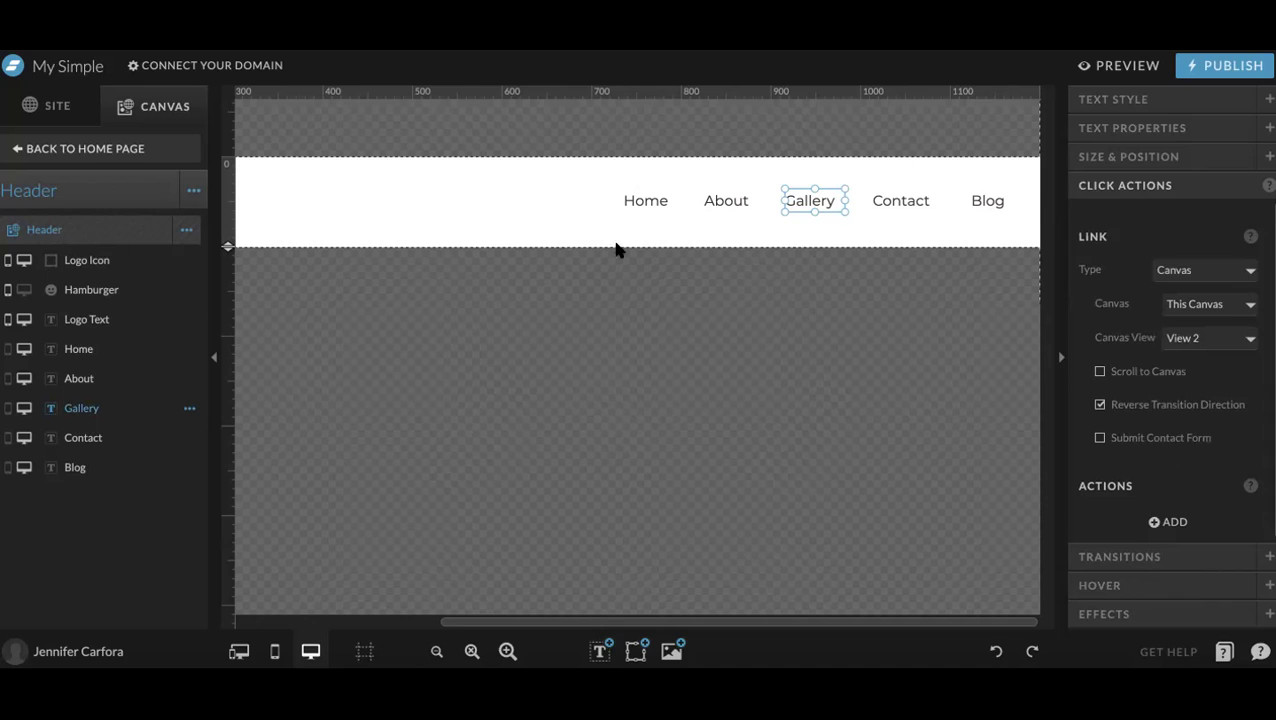
{"action": "left_click", "coordinate": [444, 219]}
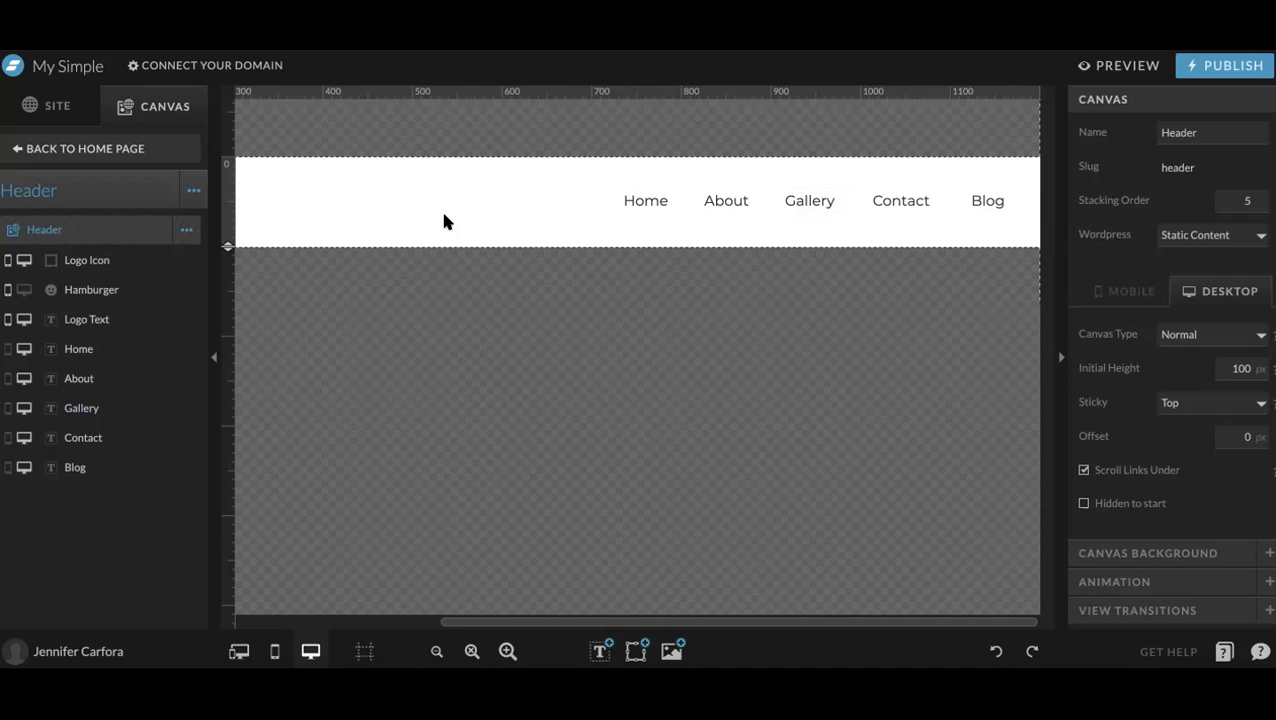
Add a view to the Header canvas and move all elements from Logo Icon through Blog into View 1
{"action": "left_click", "coordinate": [193, 239]}
{"action": "left_click", "coordinate": [185, 276]}
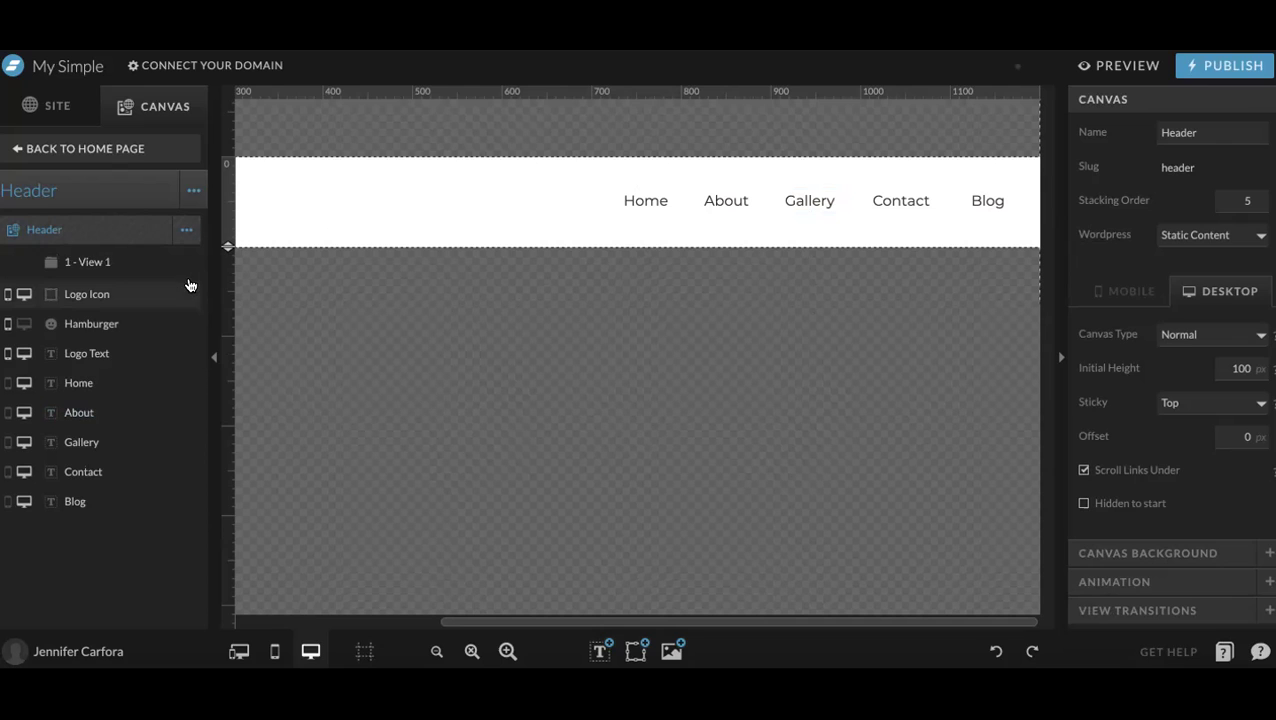
{"action": "left_click", "coordinate": [96, 300]}
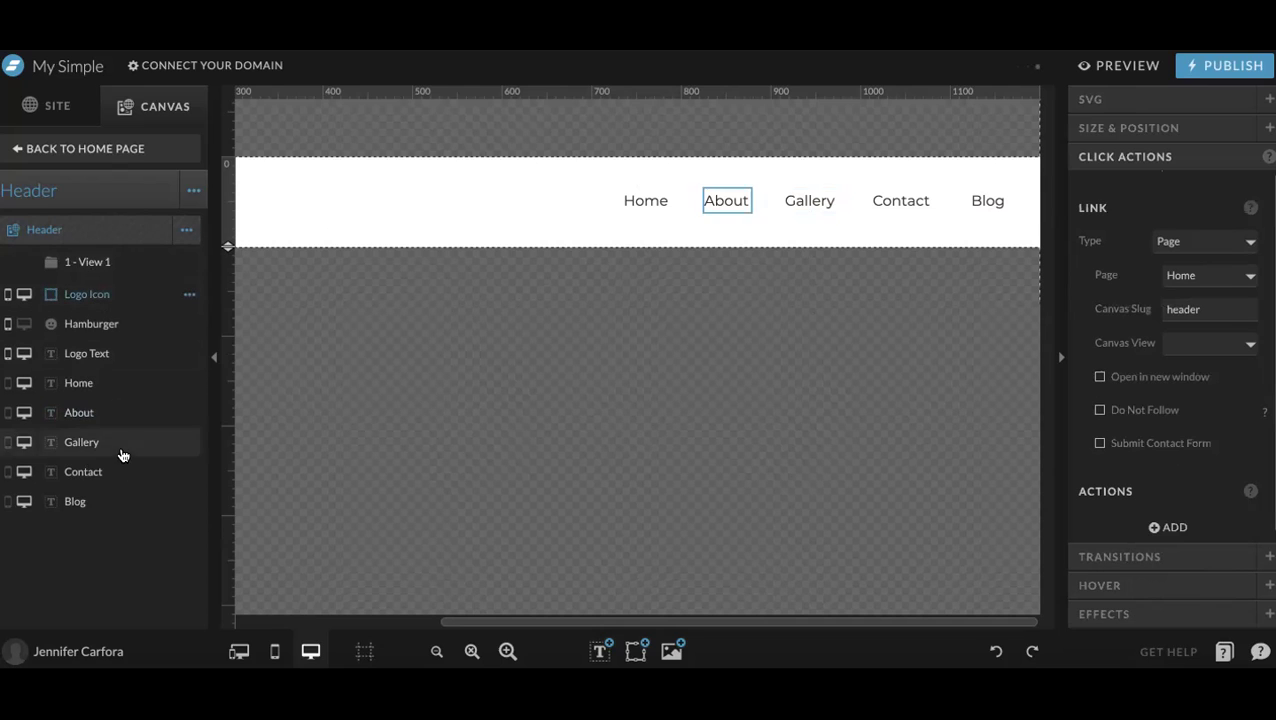
{"action": "left_click", "coordinate": [116, 503], "text": "shift"}
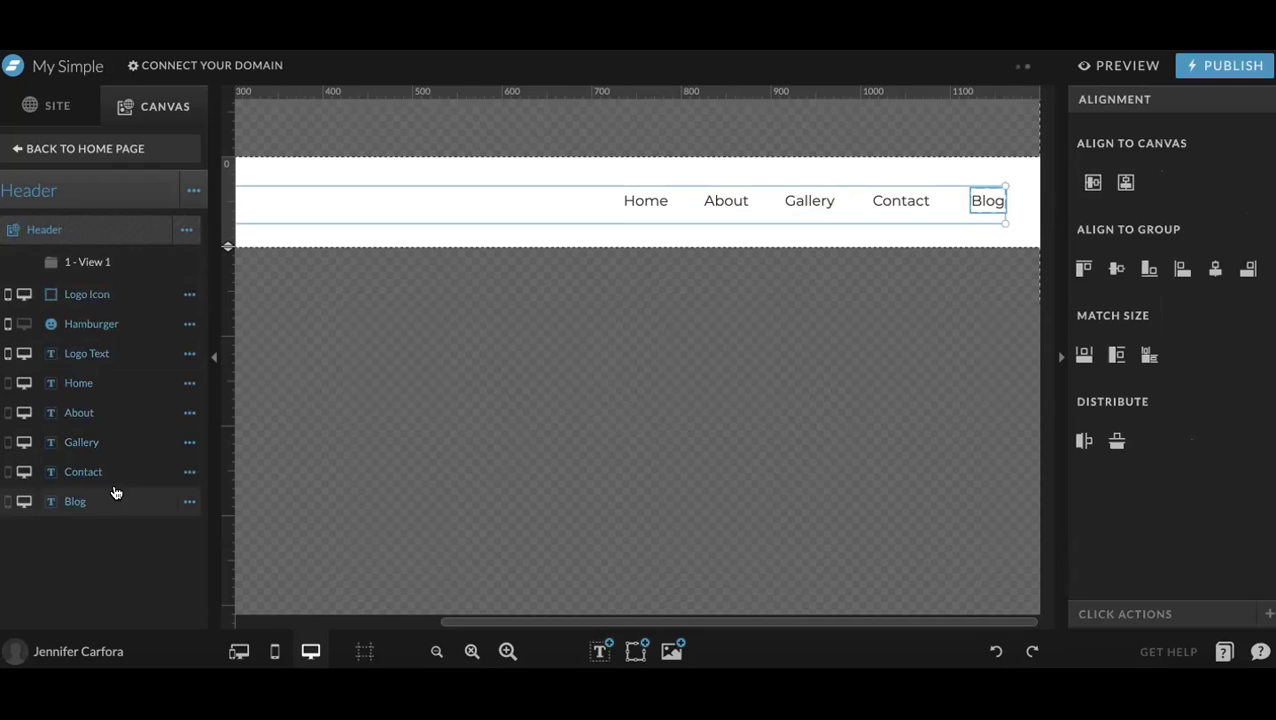
{"action": "left_click_drag", "start_coordinate": [109, 295], "coordinate": [107, 266]}
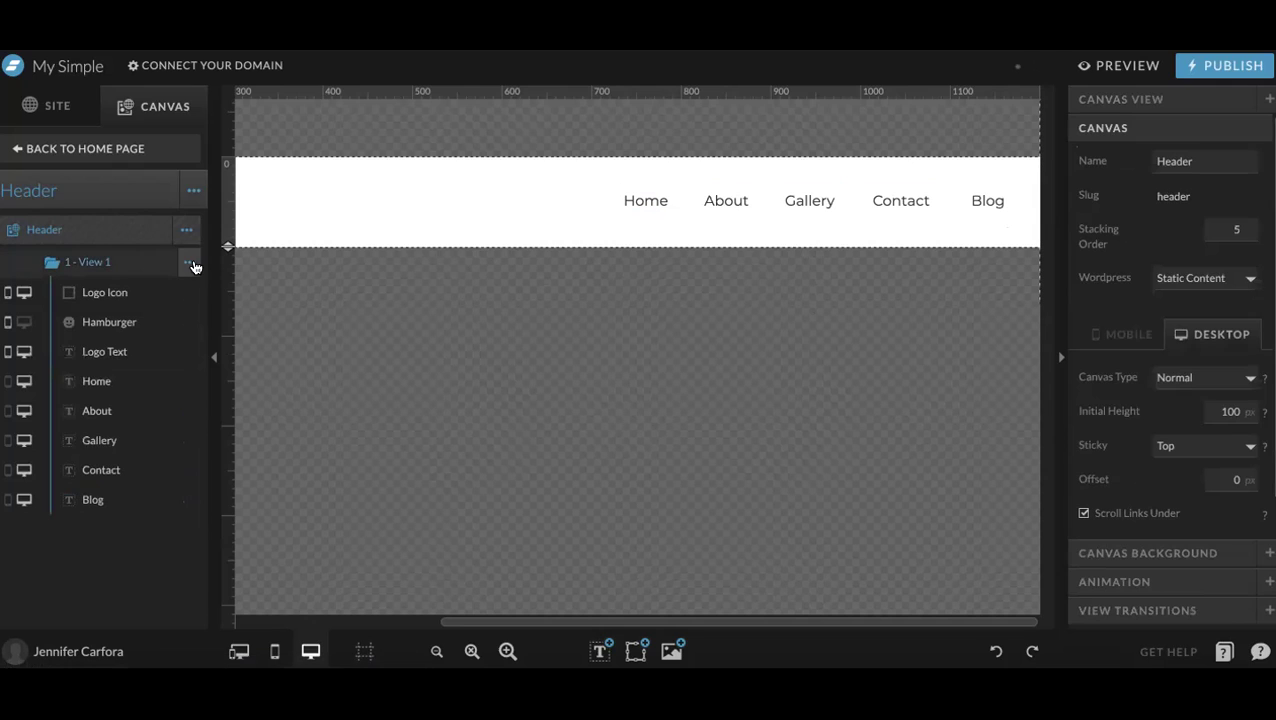
Duplicate View 1 with all its elements and rename the copy View 2
{"action": "left_click", "coordinate": [190, 262]}
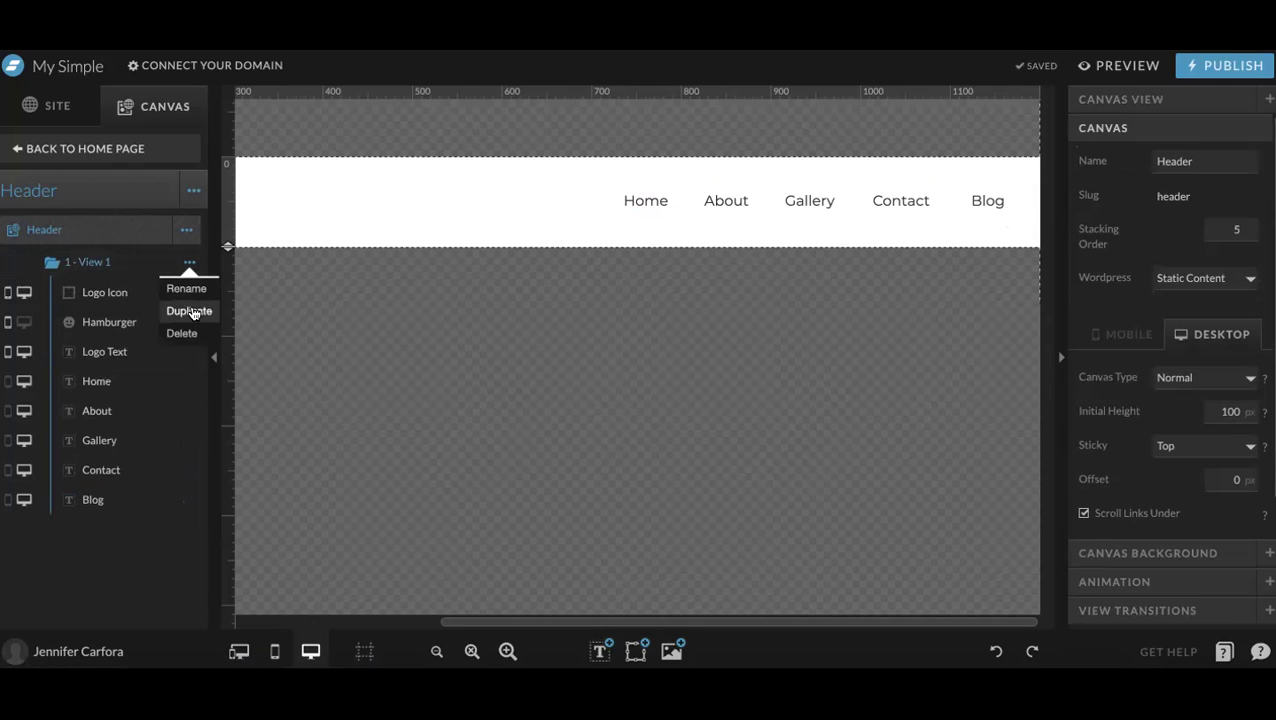
{"action": "left_click", "coordinate": [193, 312]}
{"action": "left_click", "coordinate": [122, 530]}
{"action": "double_click", "coordinate": [122, 292]}
{"action": "left_click", "coordinate": [730, 140]}
{"action": "key", "text": "BackSpace"}
{"action": "key", "text": "BackSpace"}
{"action": "type", "text": "2"}
{"action": "left_click", "coordinate": [730, 242]}
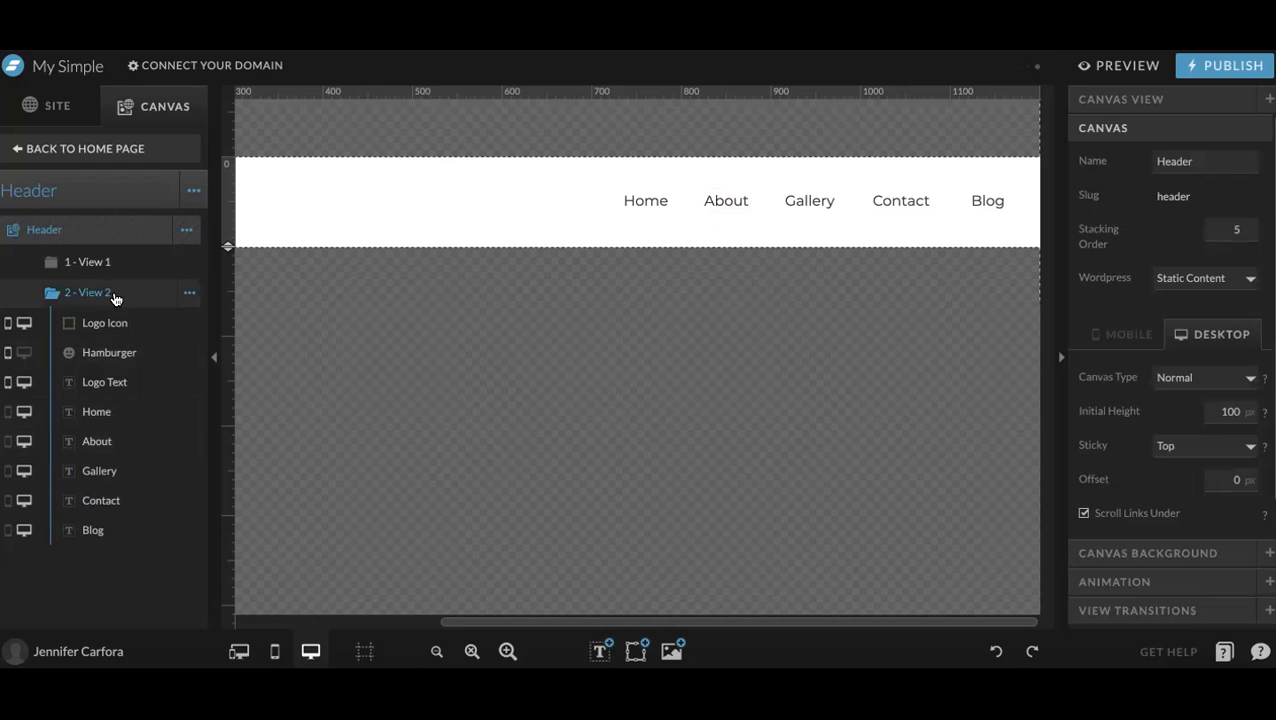
Add a rectangle to View 2 and resize it into a dropdown box directly beneath the Gallery and Contact links
{"action": "left_click", "coordinate": [636, 651]}
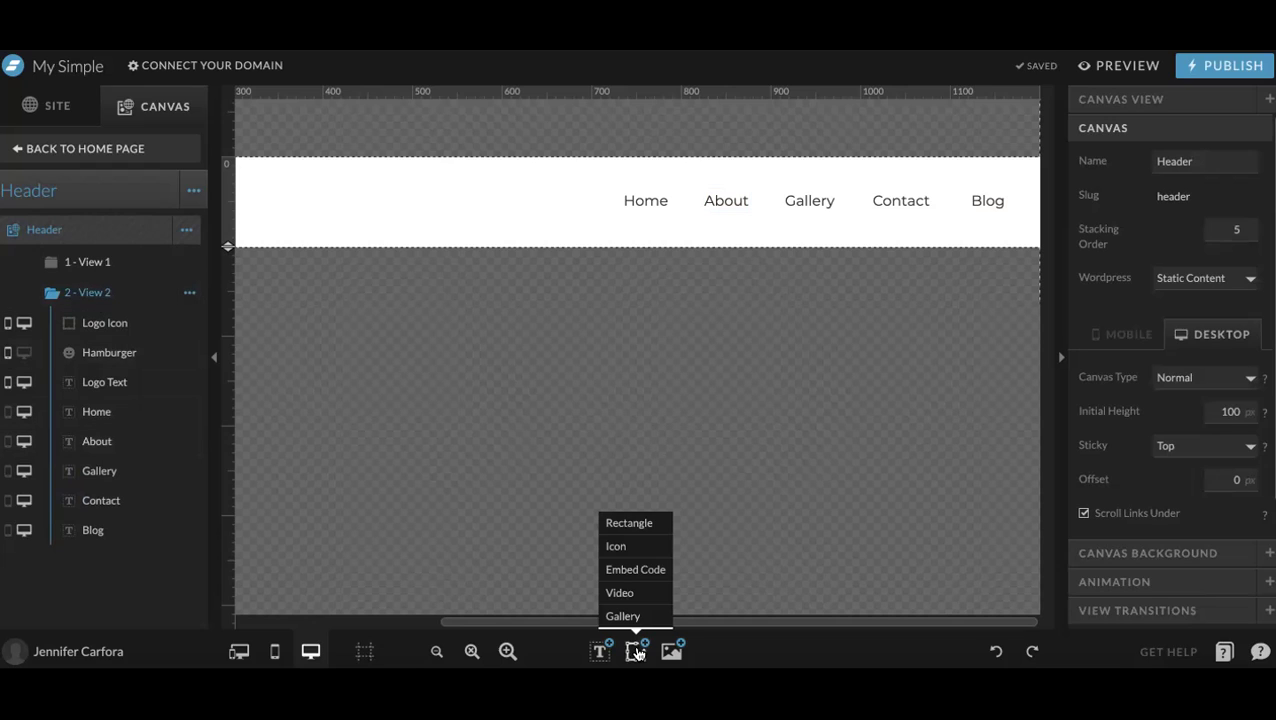
{"action": "left_click", "coordinate": [658, 523]}
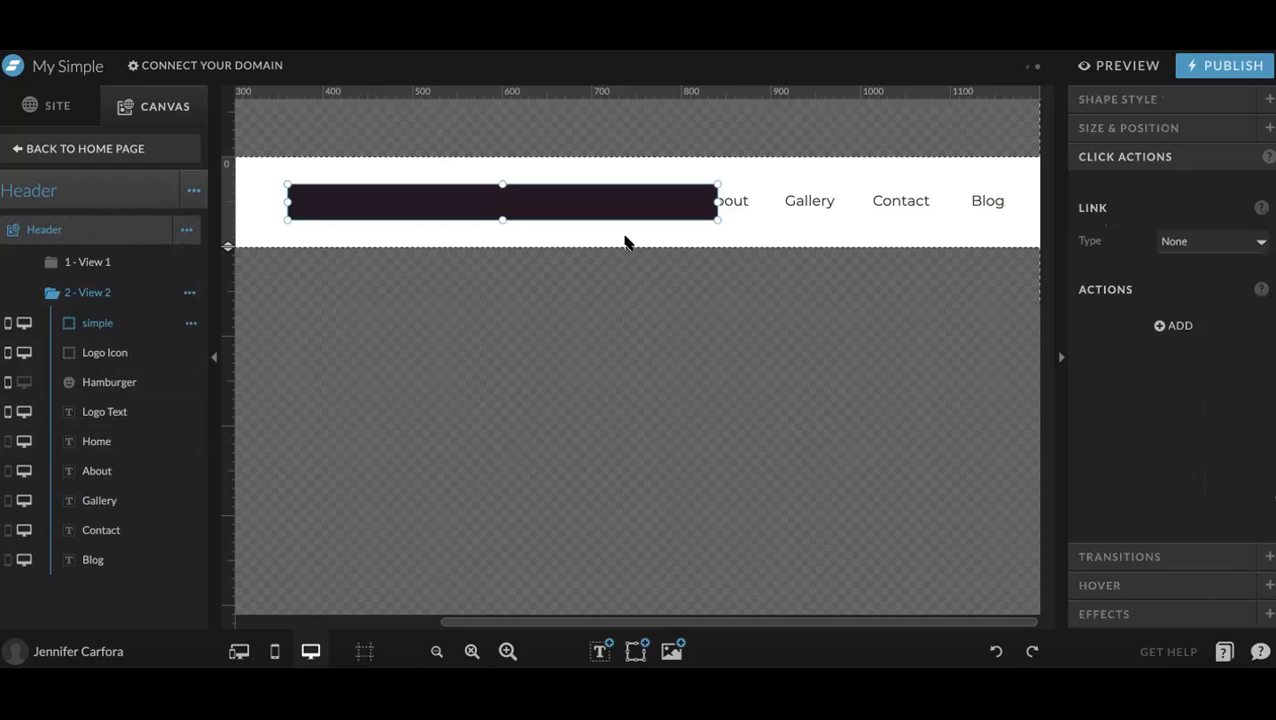
{"action": "left_click_drag", "start_coordinate": [564, 205], "coordinate": [843, 253]}
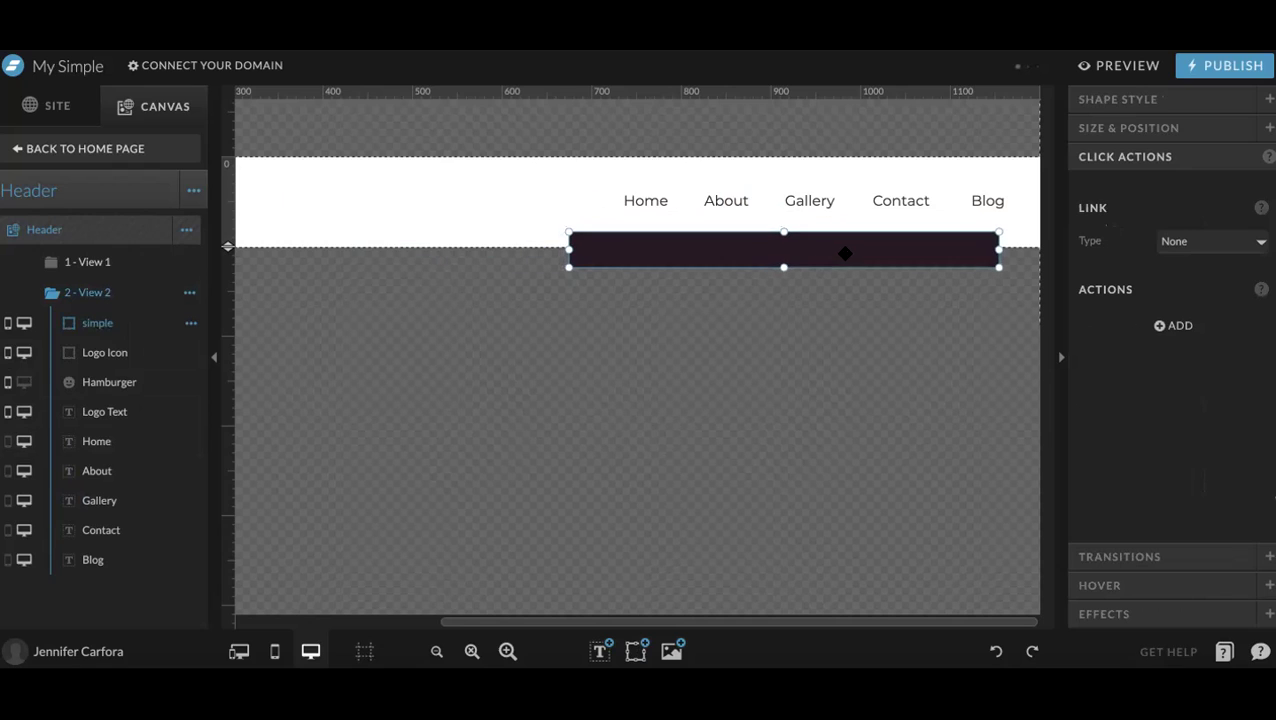
{"action": "left_click_drag", "start_coordinate": [607, 250], "coordinate": [814, 250]}
{"action": "left_click_drag", "start_coordinate": [889, 232], "coordinate": [899, 316]}
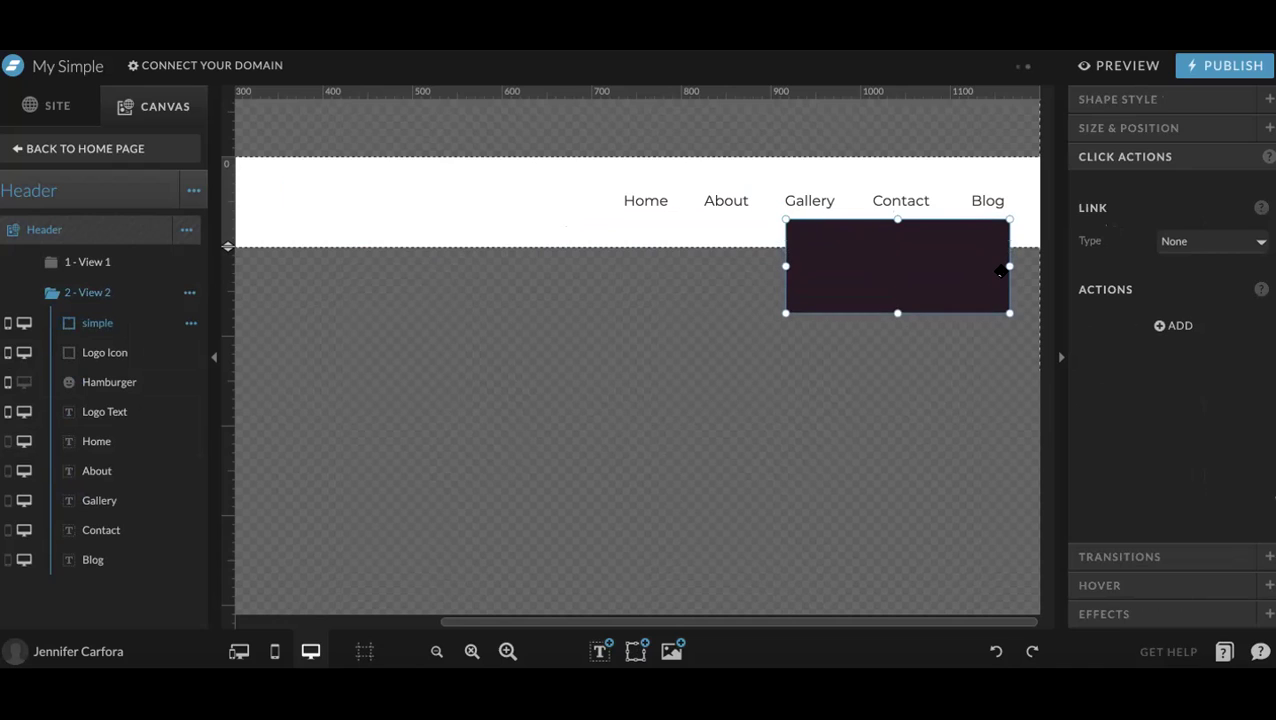
{"action": "left_click_drag", "start_coordinate": [1007, 266], "coordinate": [973, 266]}
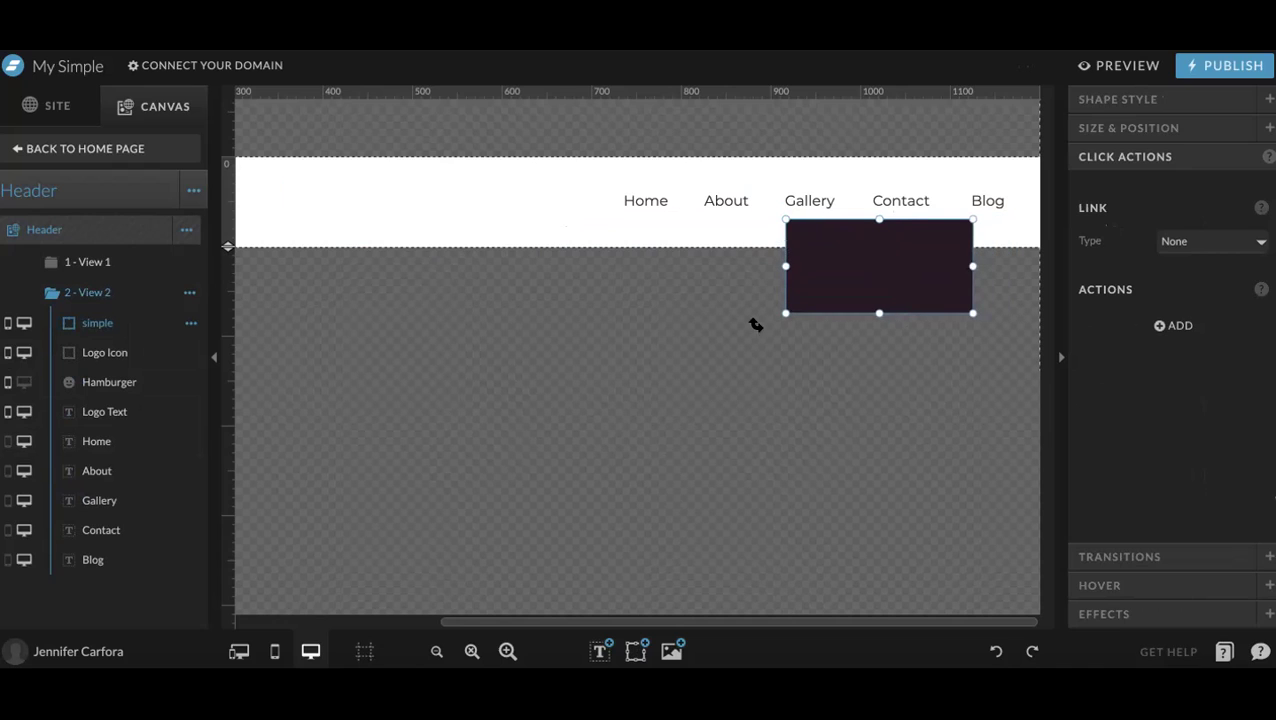
{"action": "left_click", "coordinate": [711, 246]}
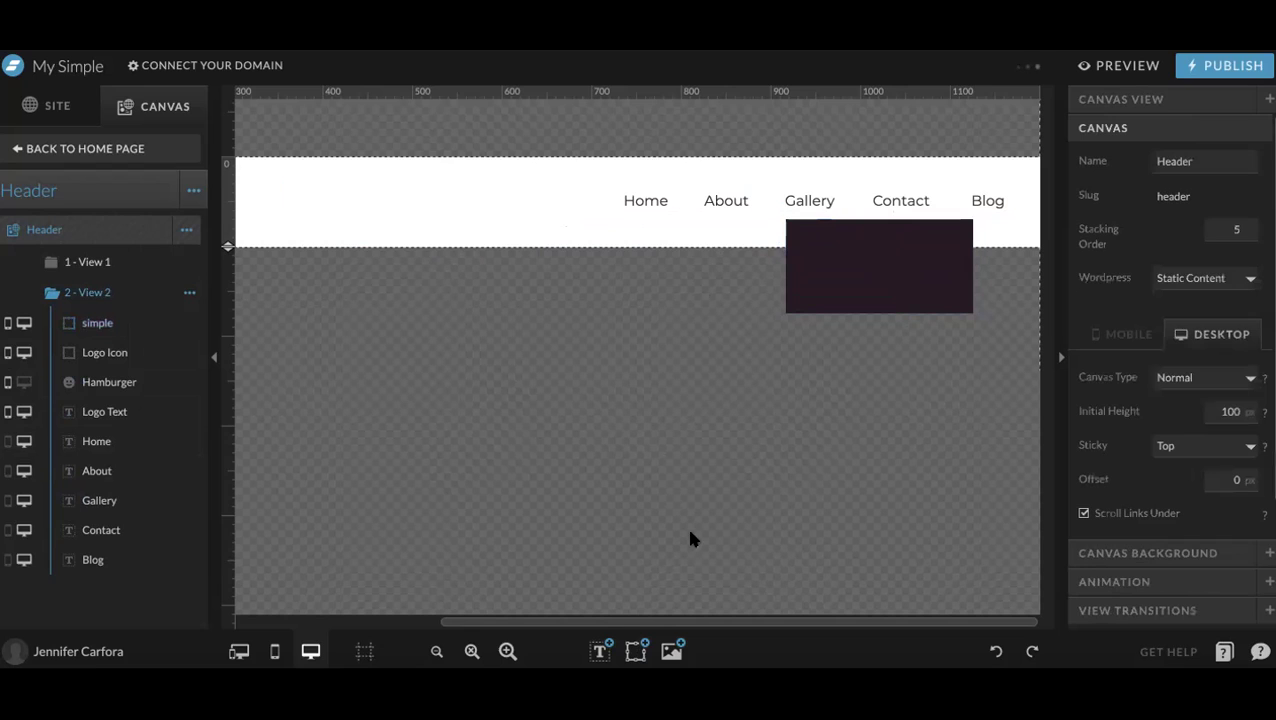
Add an icon to View 2, using palette colour 1 and the solid up-pointing triangle shape
{"action": "mouse_move", "coordinate": [636, 660]}
{"action": "left_click", "coordinate": [633, 548]}
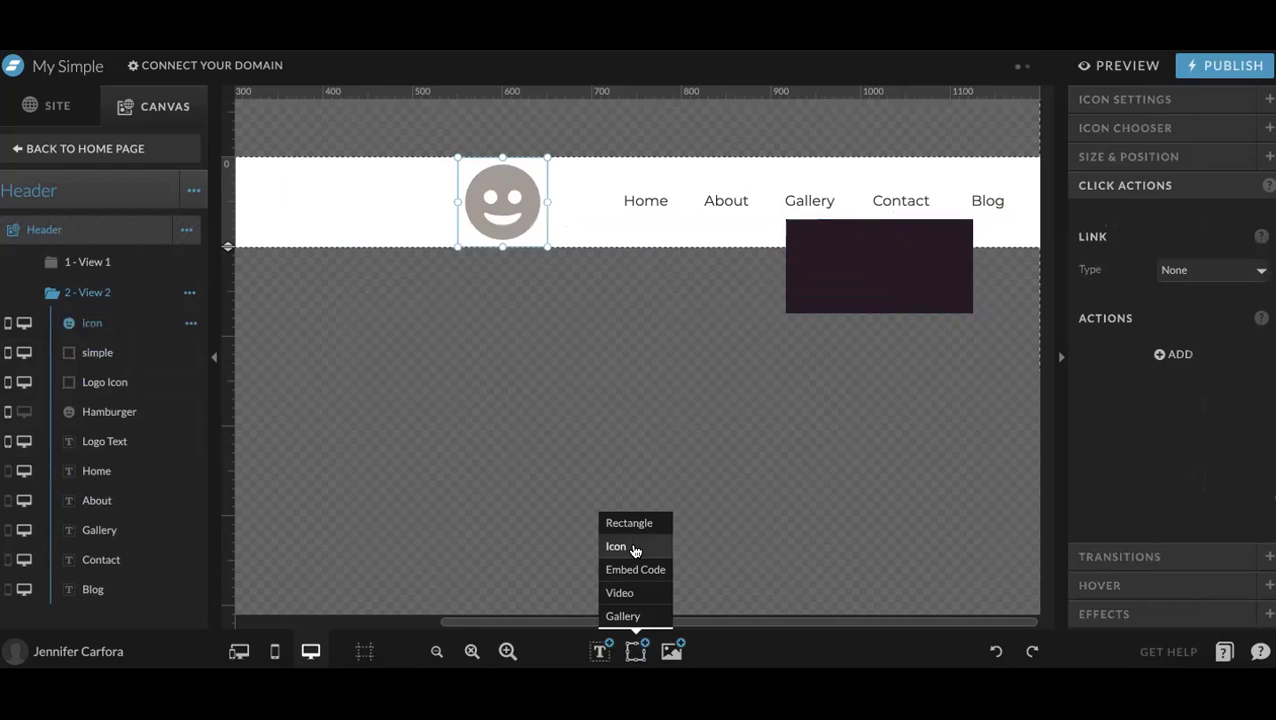
{"action": "left_click", "coordinate": [1110, 101]}
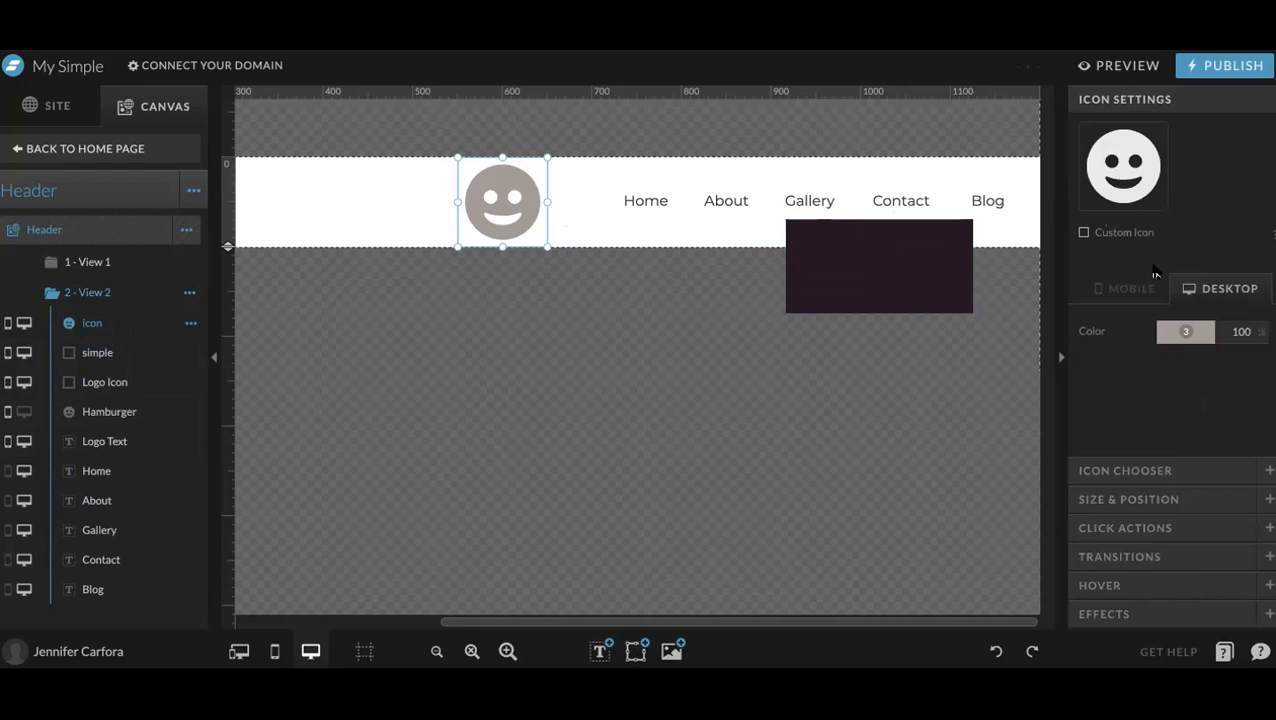
{"action": "left_click", "coordinate": [1181, 332]}
{"action": "left_click", "coordinate": [1134, 366]}
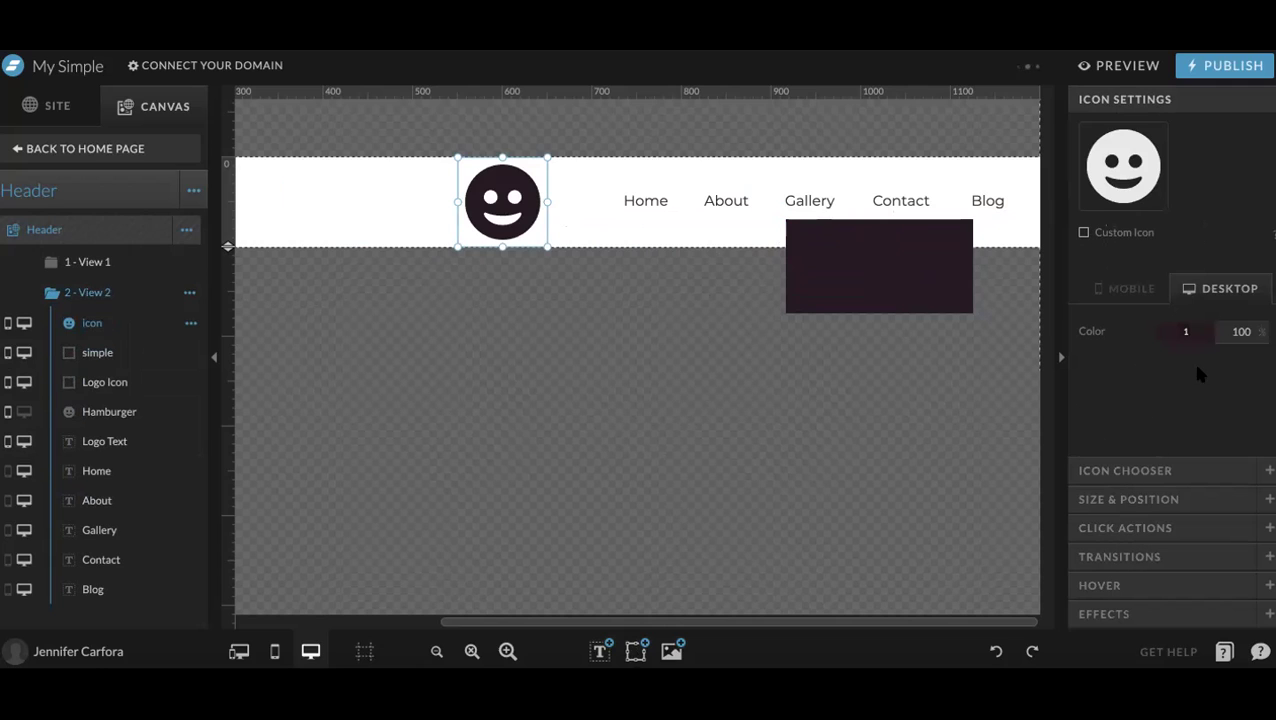
{"action": "left_click", "coordinate": [1142, 470]}
{"action": "scroll", "coordinate": [1180, 315], "scroll_direction": "down", "scroll_amount": 4}
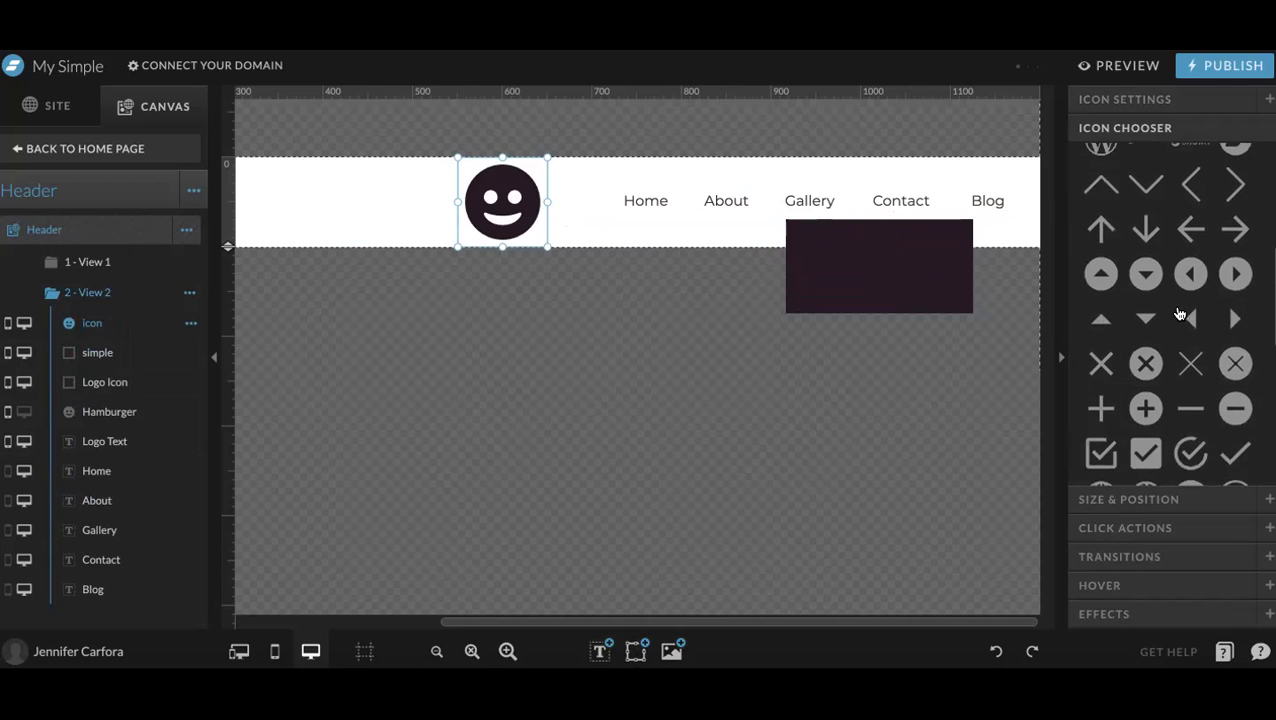
{"action": "left_click", "coordinate": [1103, 316]}
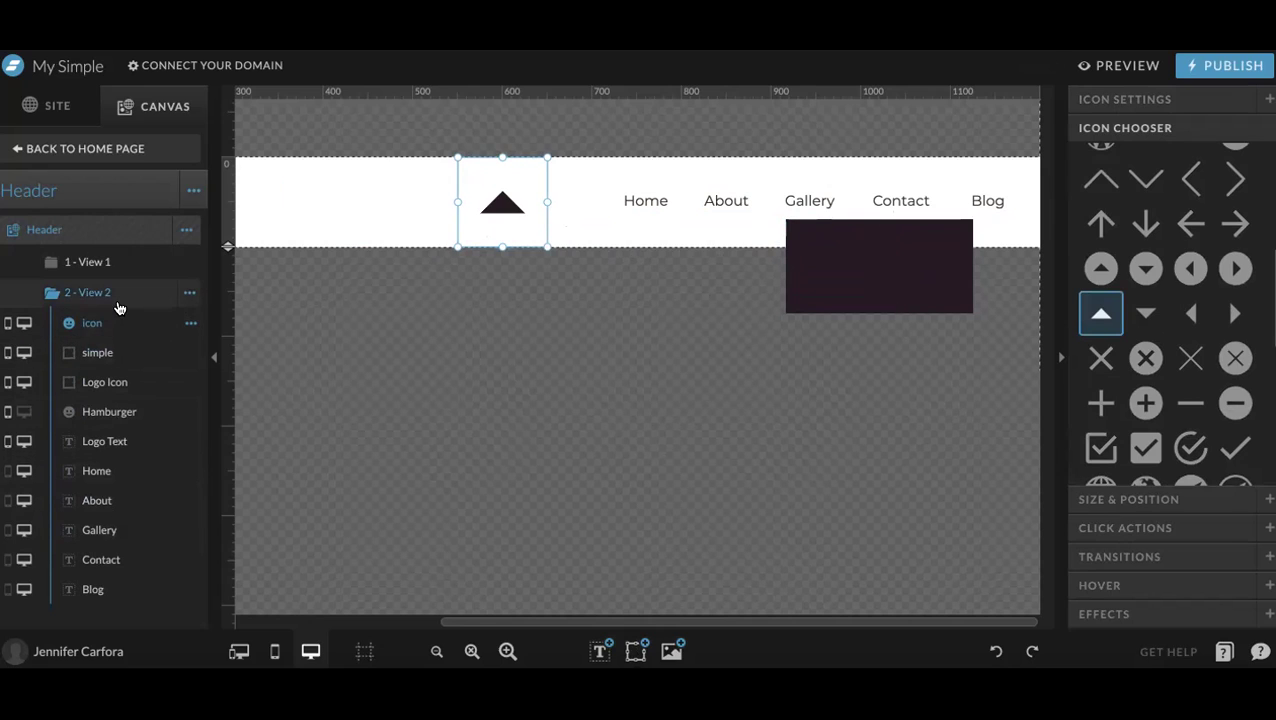
Layer the triangle icon below Gallery, position it as a pointer under that link, and hide the icon and rectangle on mobile
{"action": "left_click_drag", "start_coordinate": [115, 327], "coordinate": [101, 540]}
{"action": "left_click_drag", "start_coordinate": [502, 205], "coordinate": [806, 234]}
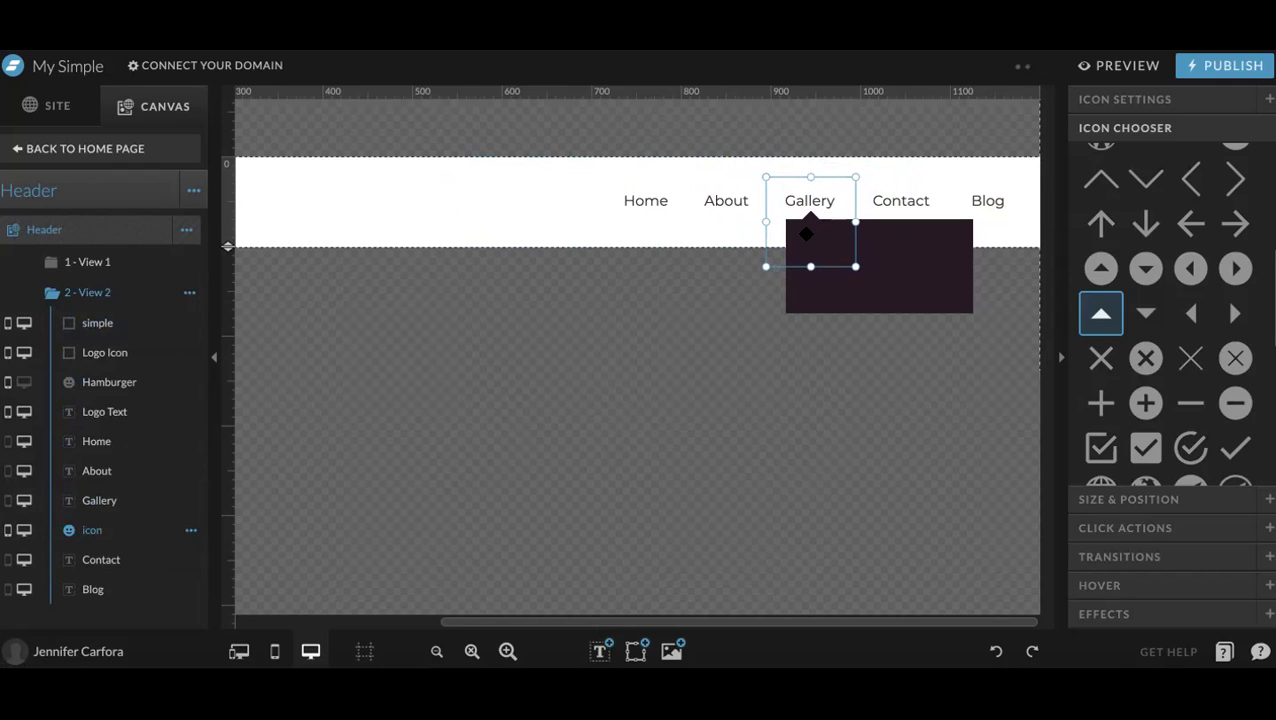
{"action": "left_click", "coordinate": [735, 235]}
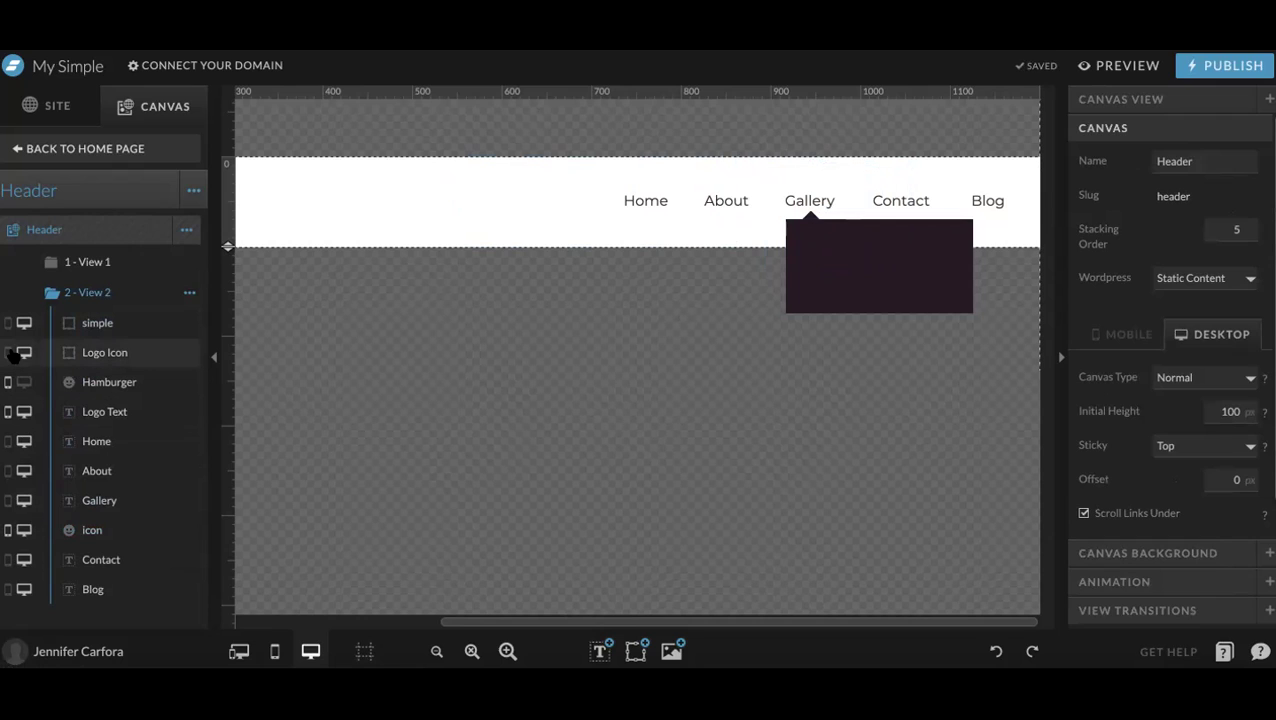
{"action": "left_click", "coordinate": [10, 352]}
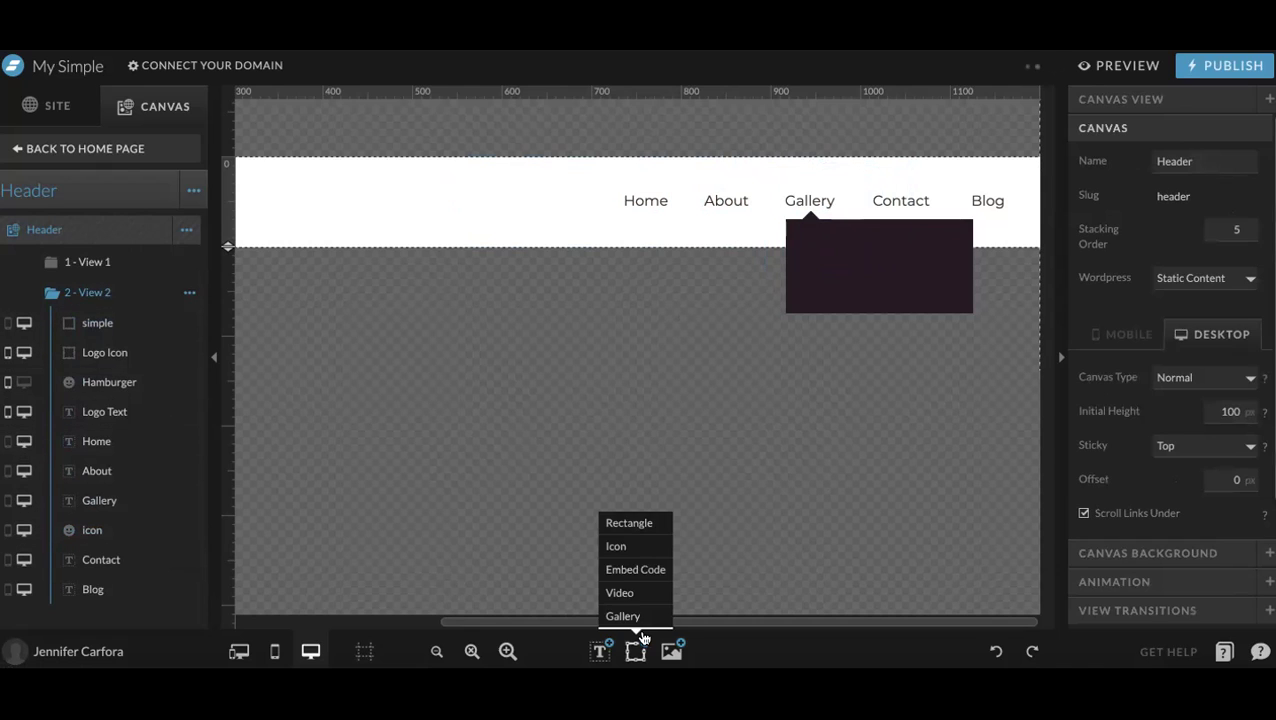
Add a paragraph text element to View 2 reading "WEDDINGS"
{"action": "mouse_move", "coordinate": [603, 648]}
{"action": "left_click", "coordinate": [598, 613]}
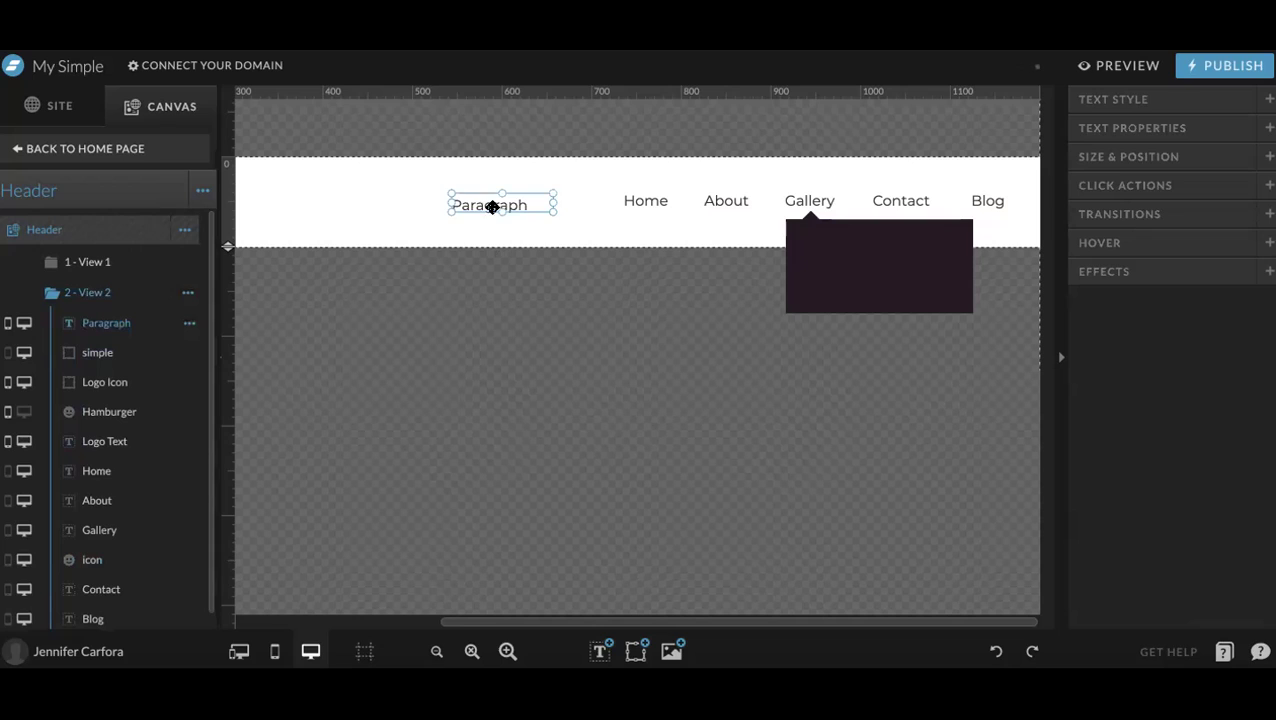
{"action": "double_click", "coordinate": [484, 204]}
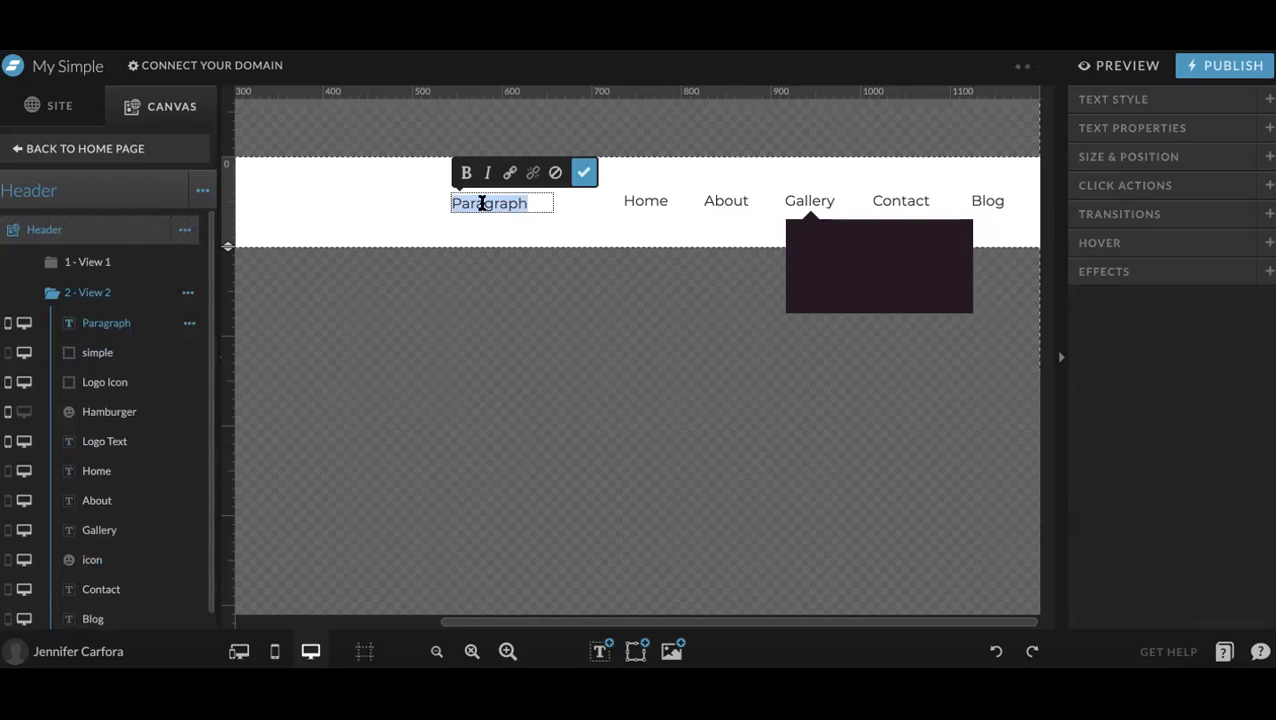
{"action": "type", "text": "WEDDINGS"}
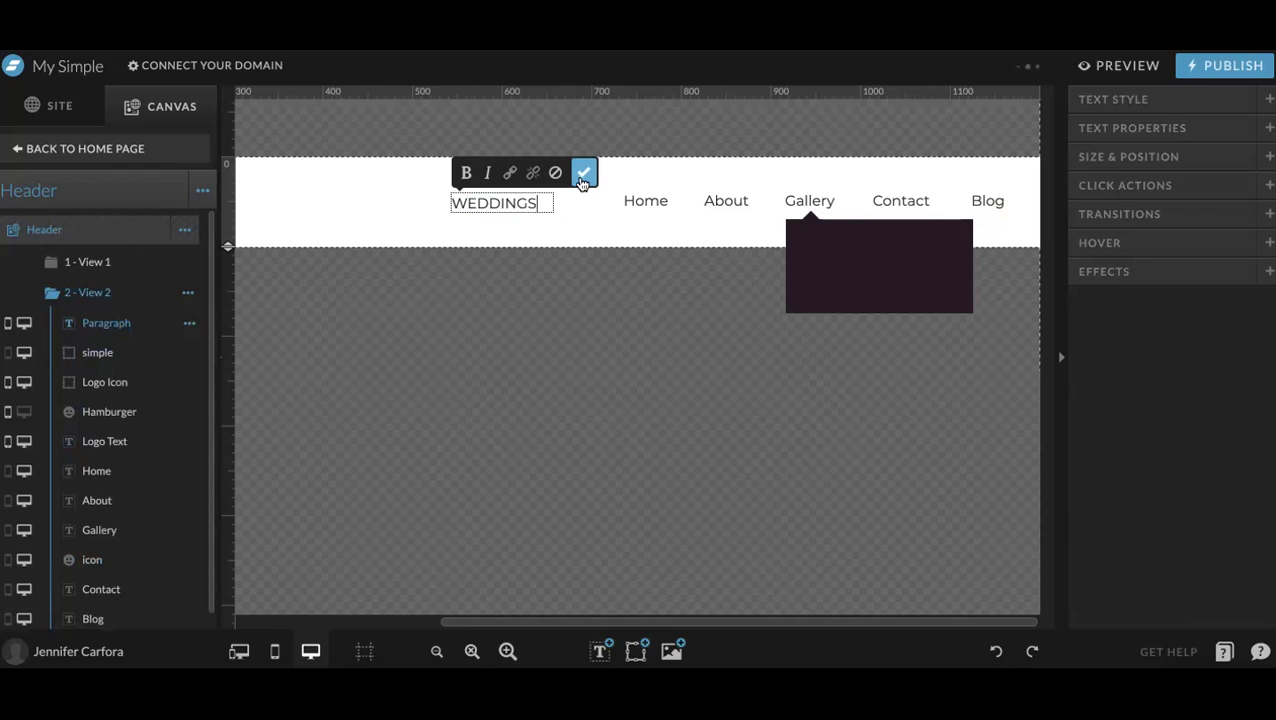
{"action": "left_click", "coordinate": [583, 175]}
Set the WEDDINGS text to size 12 px with 0.1 em letter spacing
{"action": "left_click", "coordinate": [1150, 101]}
{"action": "left_click", "coordinate": [1220, 287]}
{"action": "type", "text": "12"}
{"action": "key", "text": "Return"}
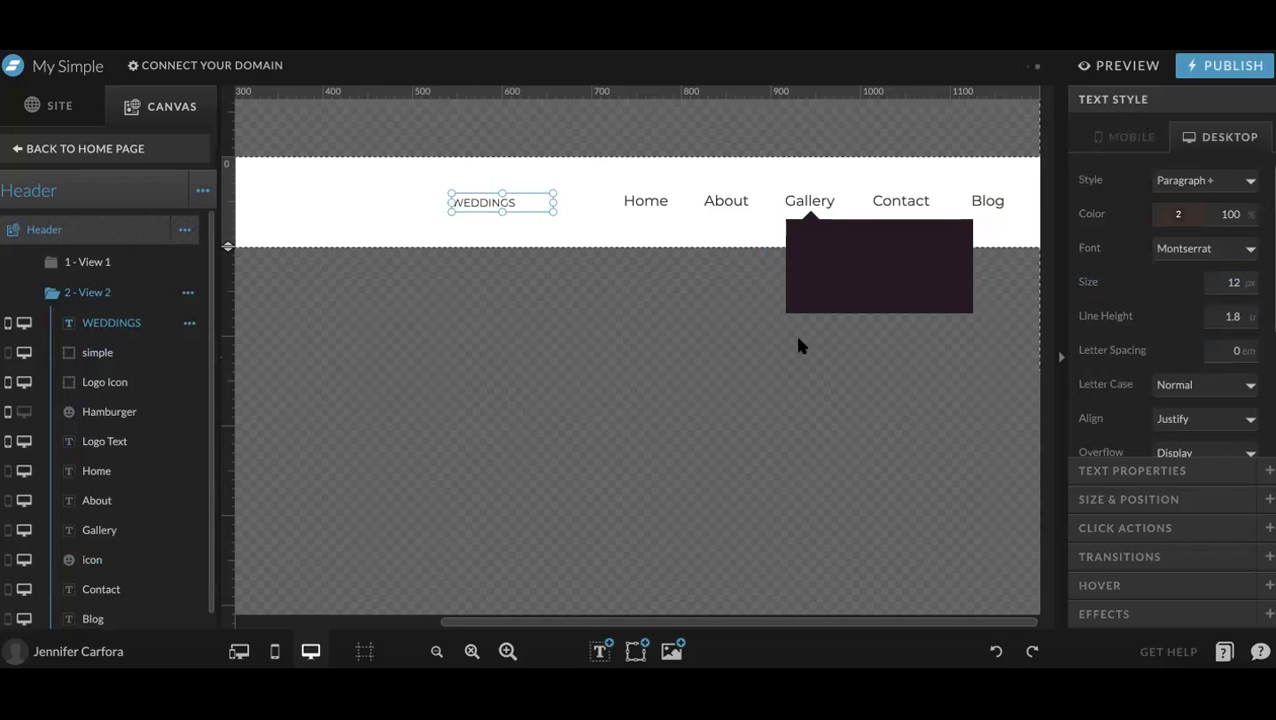
{"action": "left_click", "coordinate": [1230, 350]}
{"action": "type", "text": "0.1"}
{"action": "key", "text": "Return"}
Colour the WEDDINGS text white and move it to the upper-left area of the dark dropdown rectangle
{"action": "left_click", "coordinate": [631, 235]}
{"action": "left_click", "coordinate": [535, 195]}
{"action": "left_click", "coordinate": [1180, 214]}
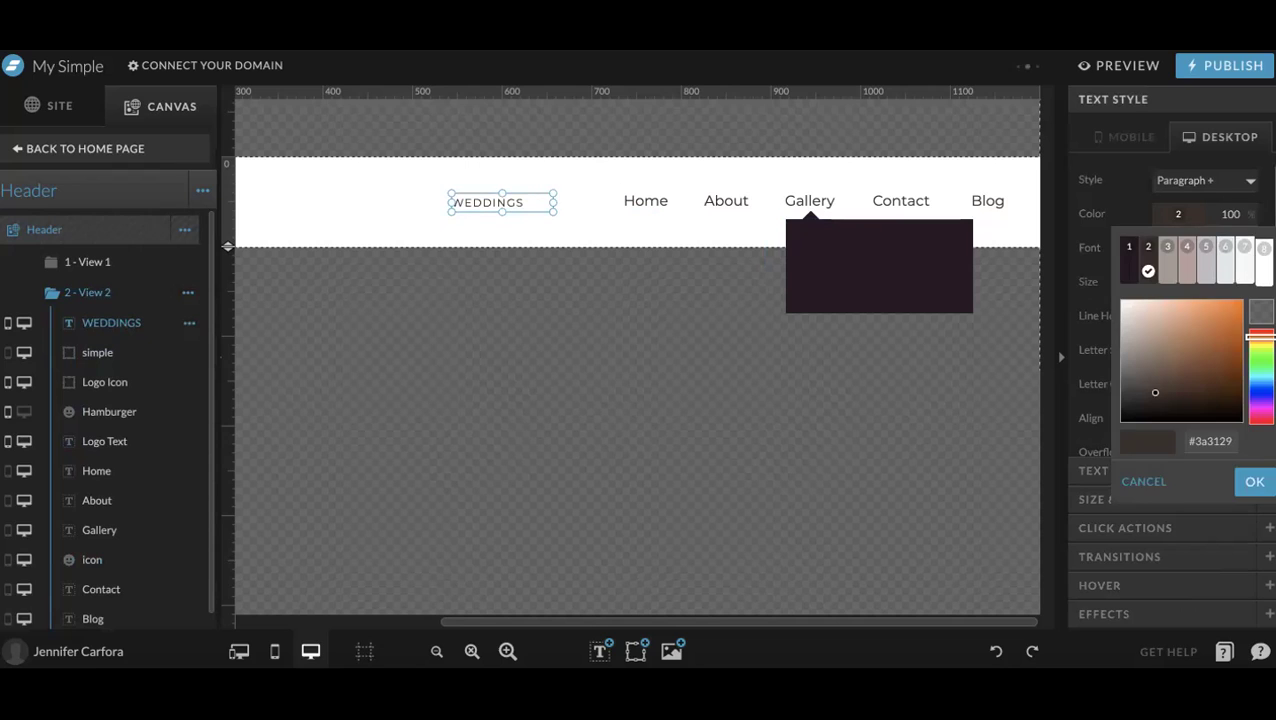
{"action": "left_click", "coordinate": [1245, 252]}
{"action": "left_click_drag", "start_coordinate": [524, 199], "coordinate": [874, 243]}
{"action": "left_click", "coordinate": [749, 242]}
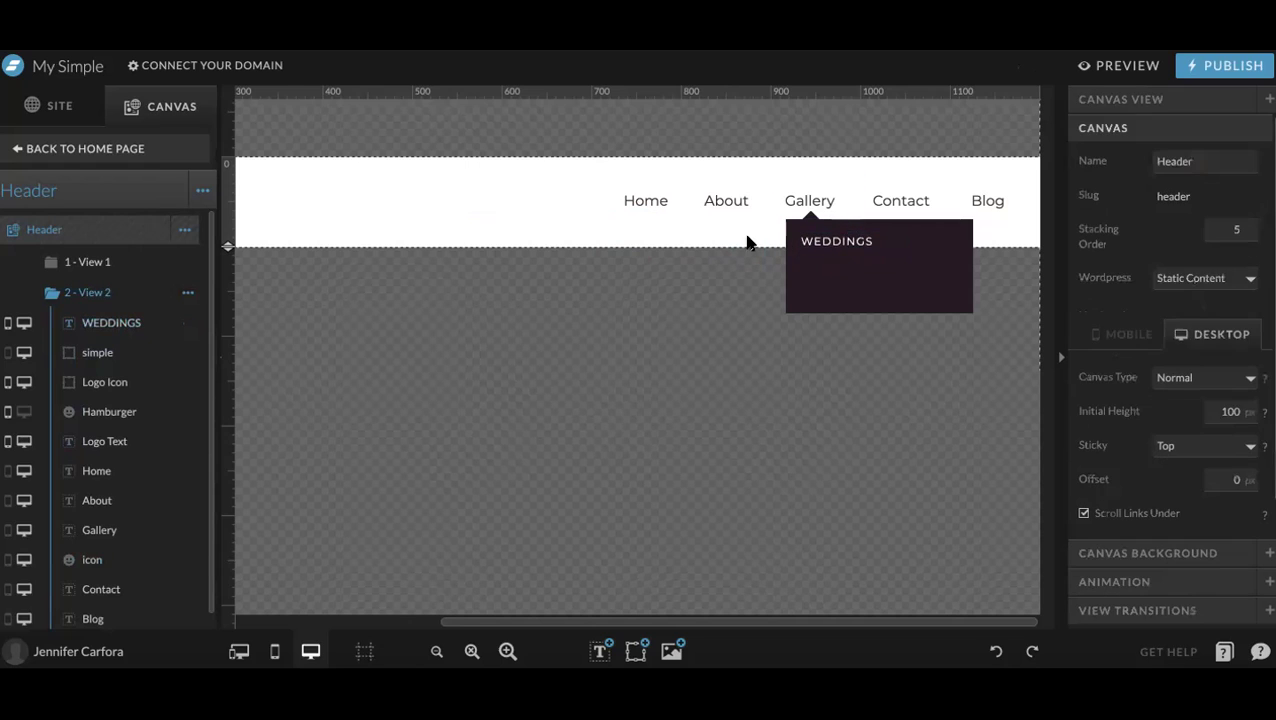
Duplicate the WEDDINGS text, place the copy directly below it, and change its wording to "FAMILIES"
{"action": "left_click", "coordinate": [824, 241]}
{"action": "key", "text": "ctrl+d"}
{"action": "left_click_drag", "start_coordinate": [824, 241], "coordinate": [822, 264]}
{"action": "double_click", "coordinate": [822, 264]}
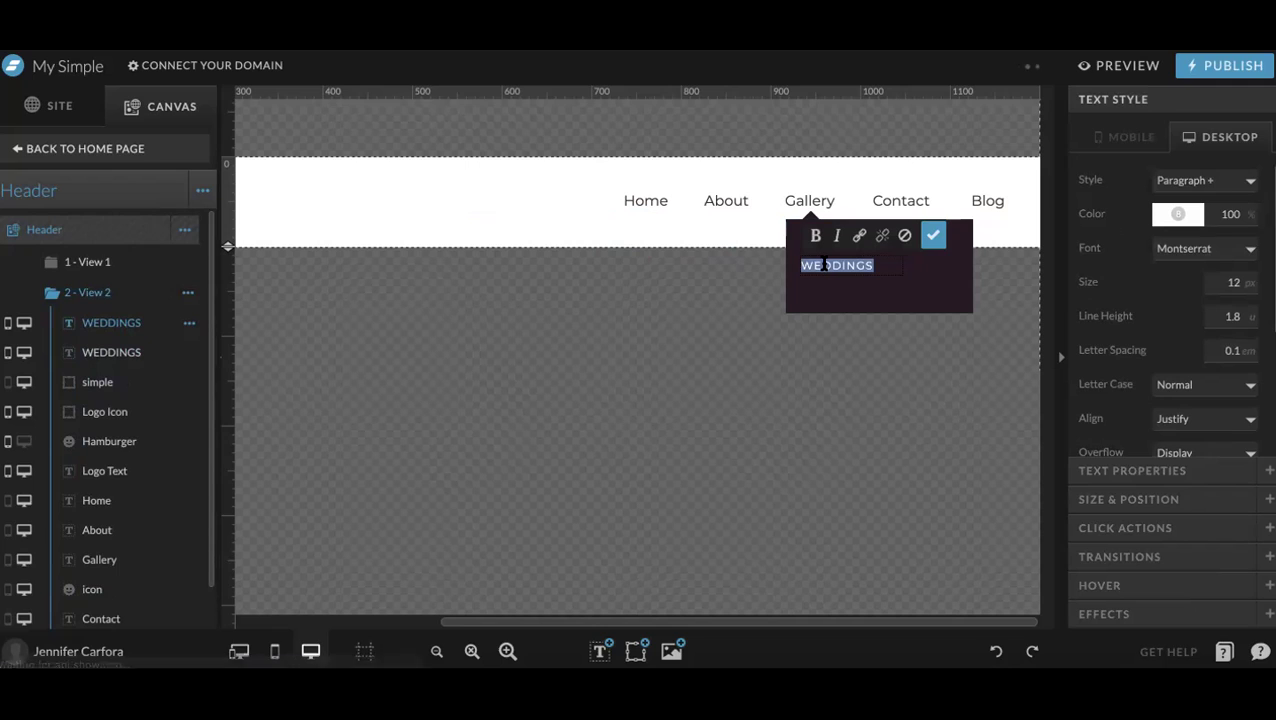
{"action": "type", "text": "FAMI"}
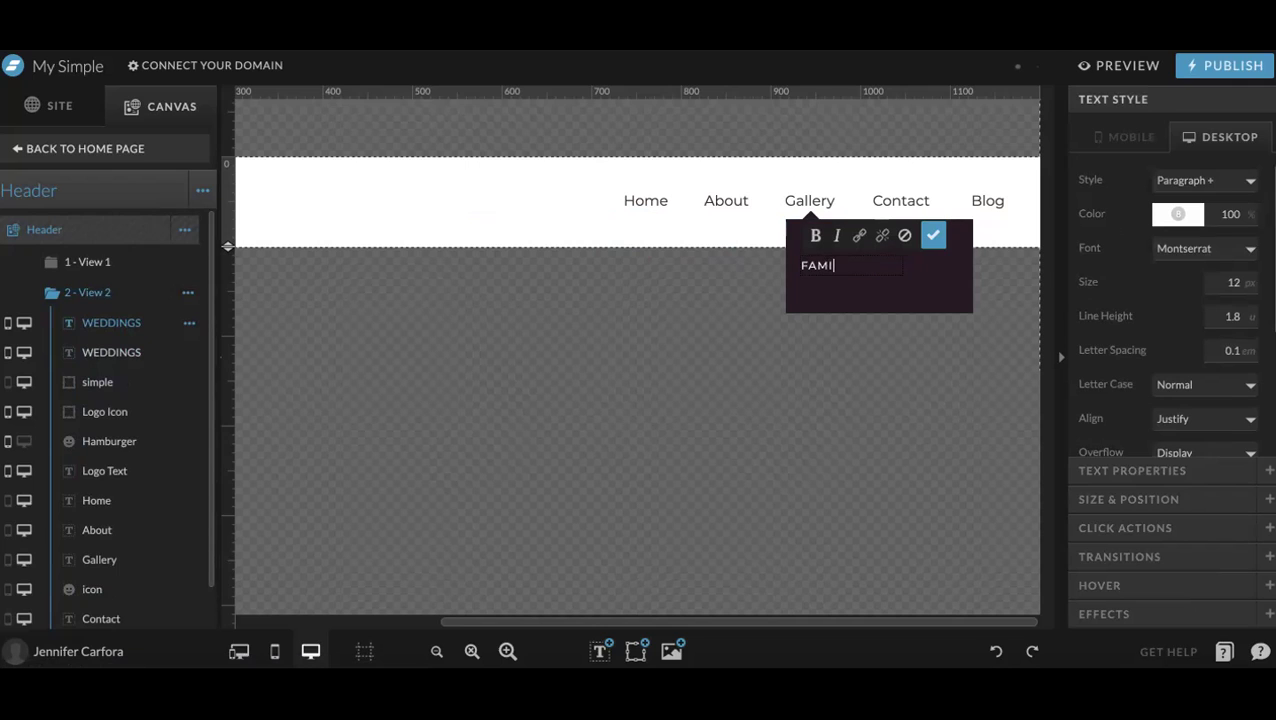
{"action": "type", "text": "LIES"}
{"action": "left_click", "coordinate": [932, 236]}
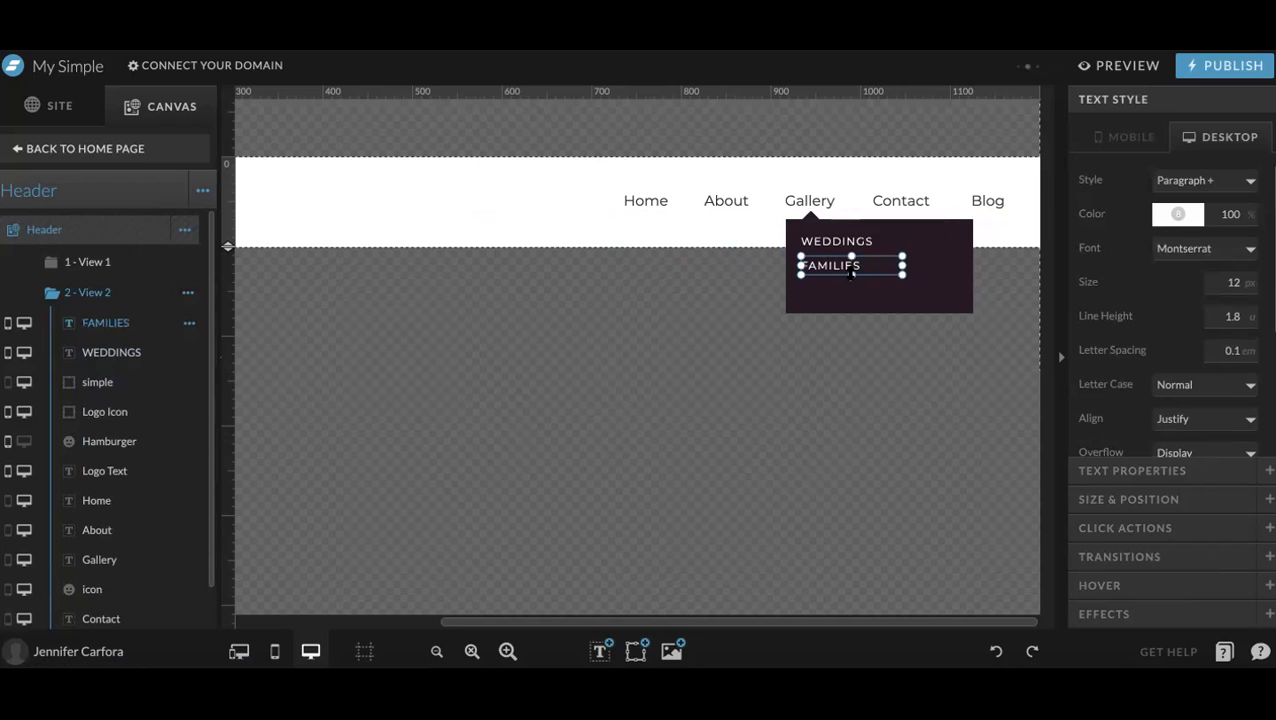
Duplicate the FAMILIES text, place the copy directly below it, and change its wording to "PORTRAITS"
{"action": "key", "text": "ctrl+d"}
{"action": "left_click_drag", "start_coordinate": [851, 272], "coordinate": [835, 290]}
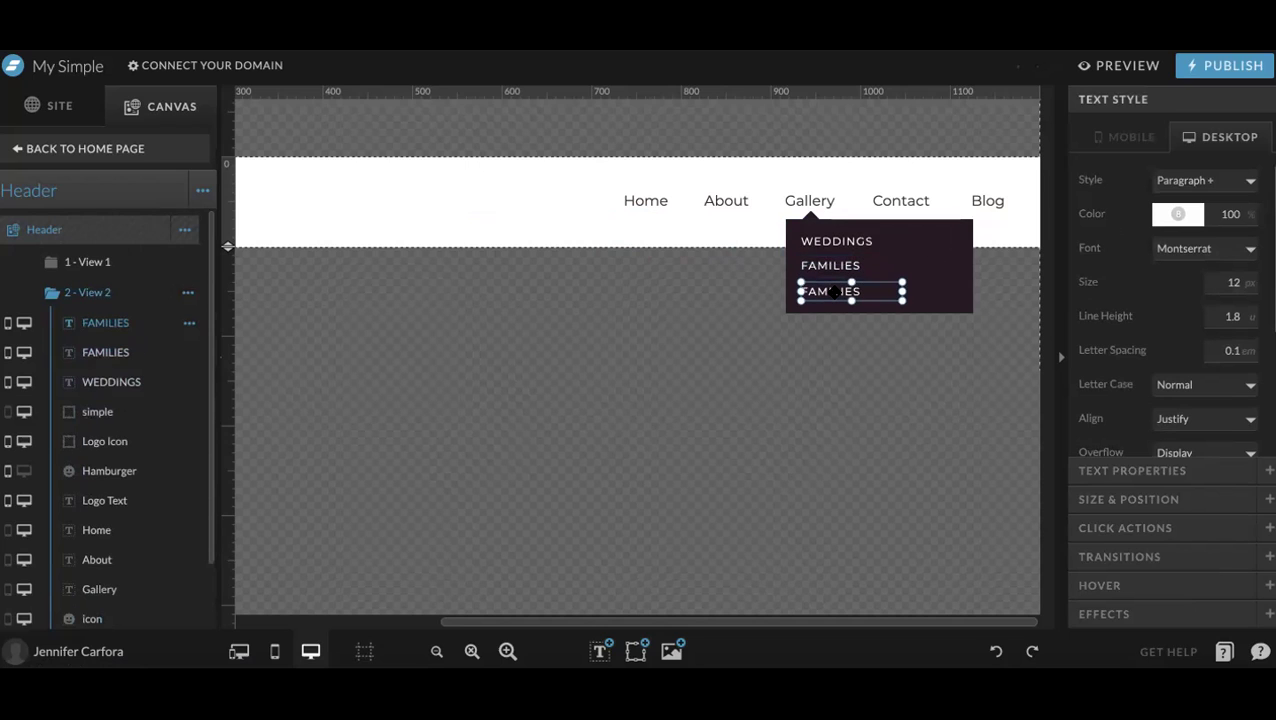
{"action": "double_click", "coordinate": [835, 290]}
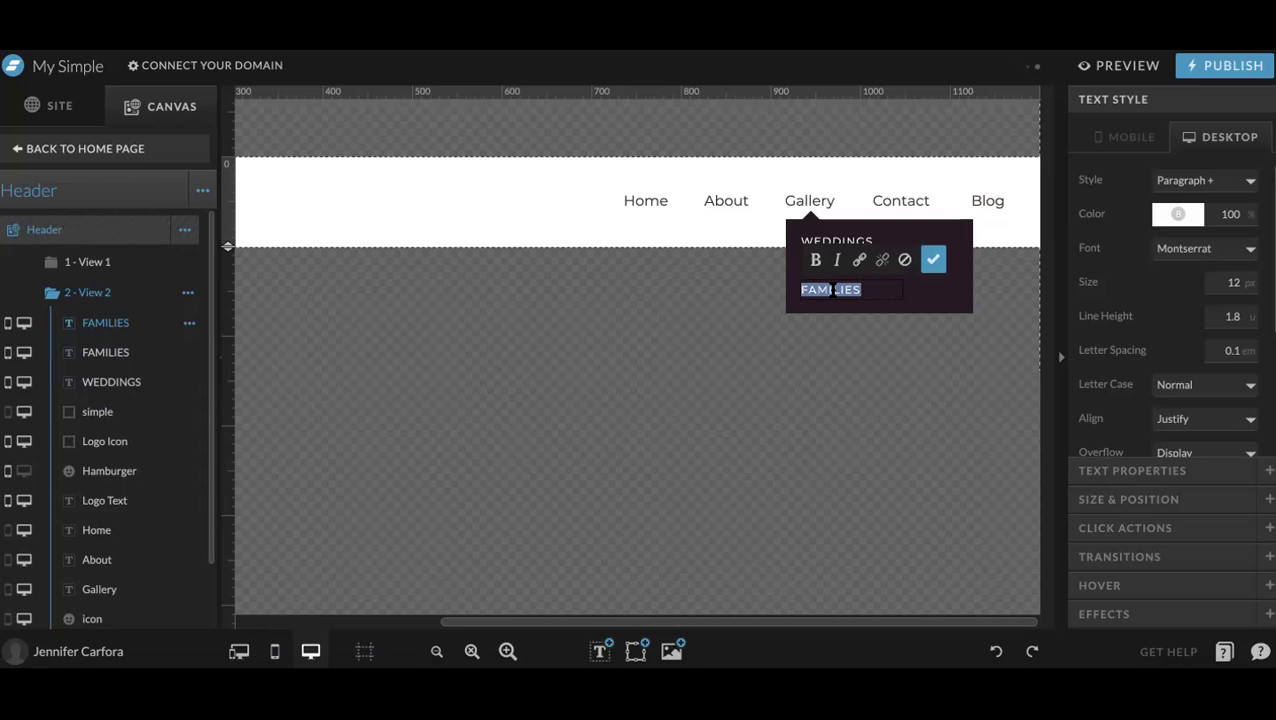
{"action": "type", "text": "PORTRAITS"}
{"action": "left_click", "coordinate": [932, 259]}
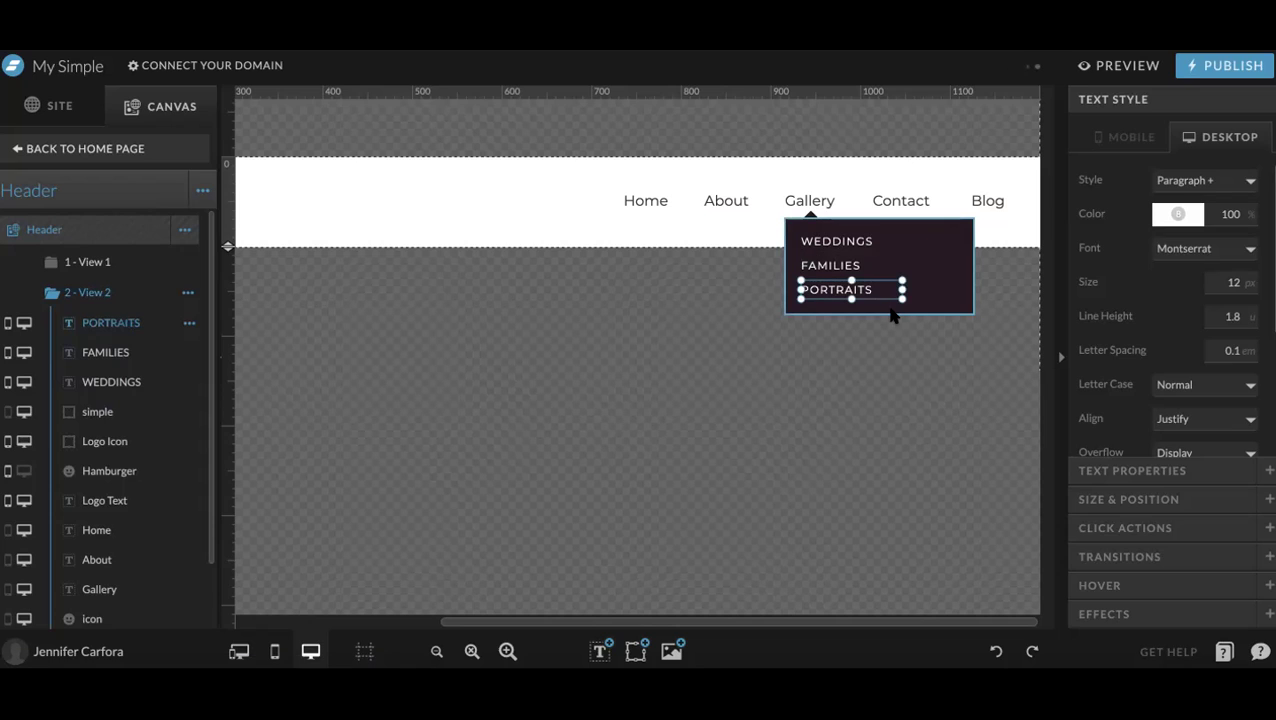
Extend the dark dropdown rectangle slightly downward and distribute the WEDDINGS, FAMILIES and PORTRAITS texts evenly in the vertical direction
{"action": "left_click", "coordinate": [884, 308]}
{"action": "left_click_drag", "start_coordinate": [880, 316], "coordinate": [880, 319]}
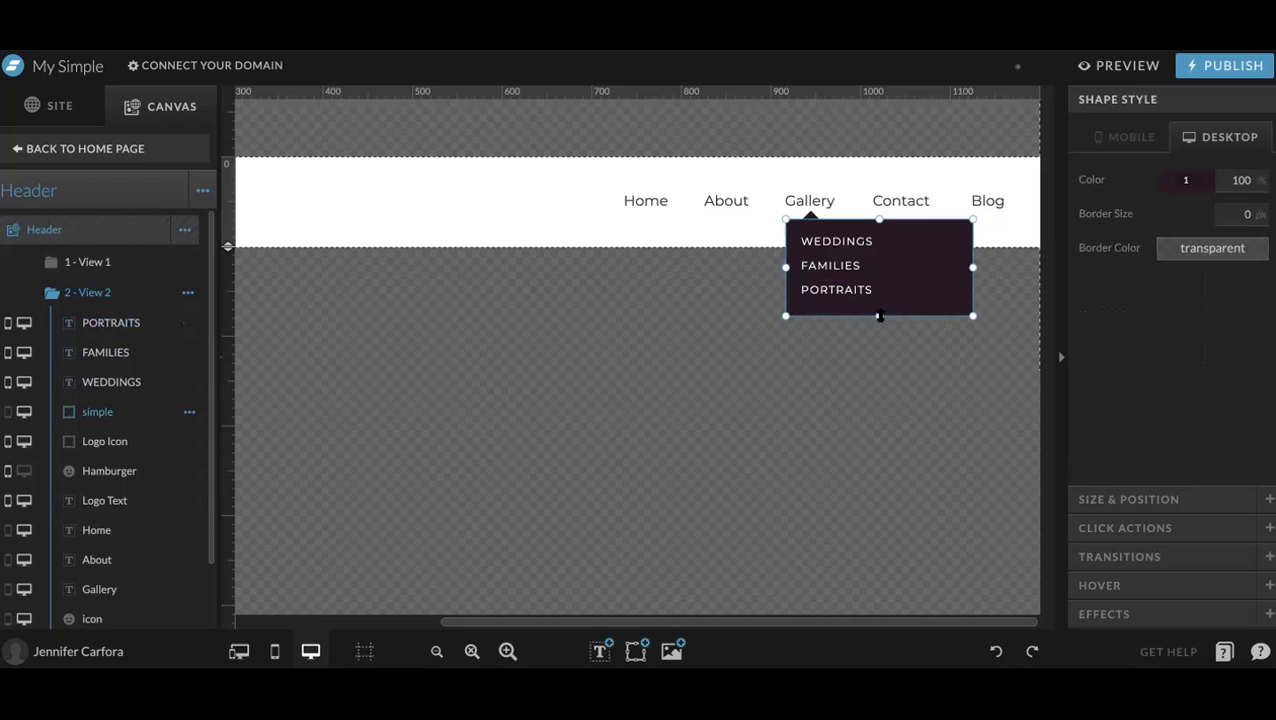
{"action": "left_click", "coordinate": [850, 288]}
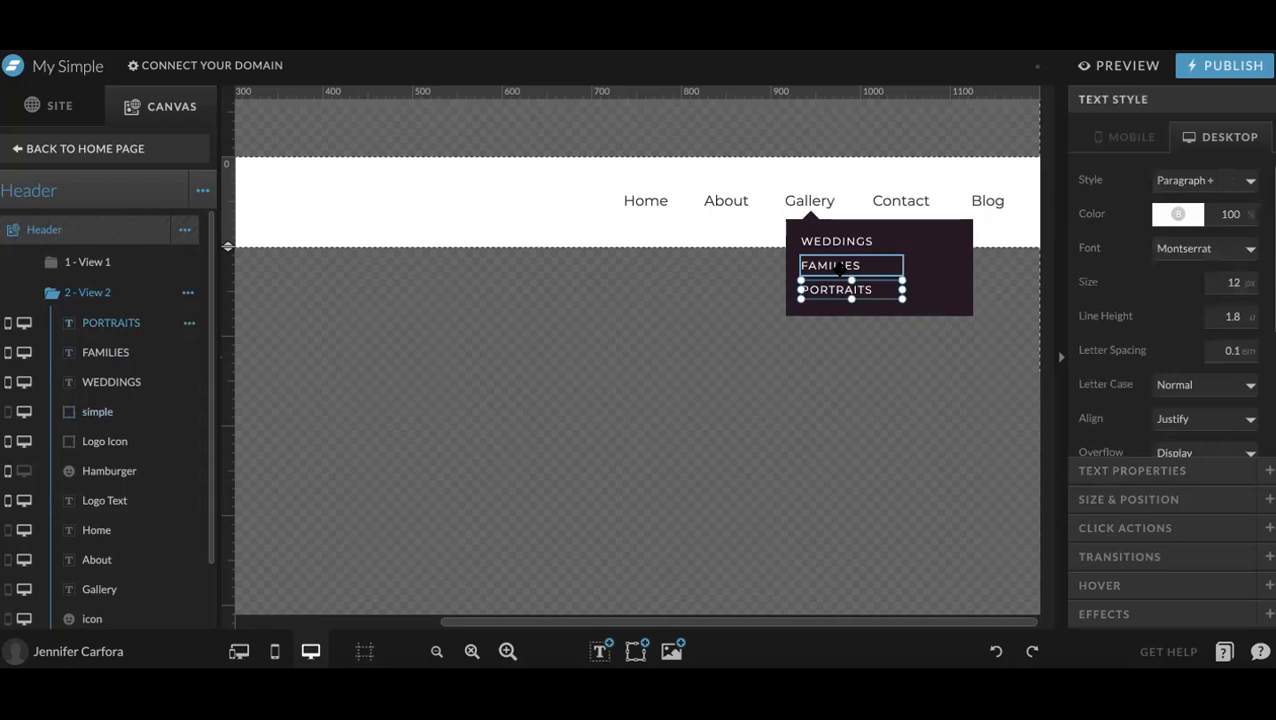
{"action": "left_click", "coordinate": [830, 265], "text": "shift"}
{"action": "left_click", "coordinate": [836, 241], "text": "shift"}
{"action": "left_click", "coordinate": [1117, 443]}
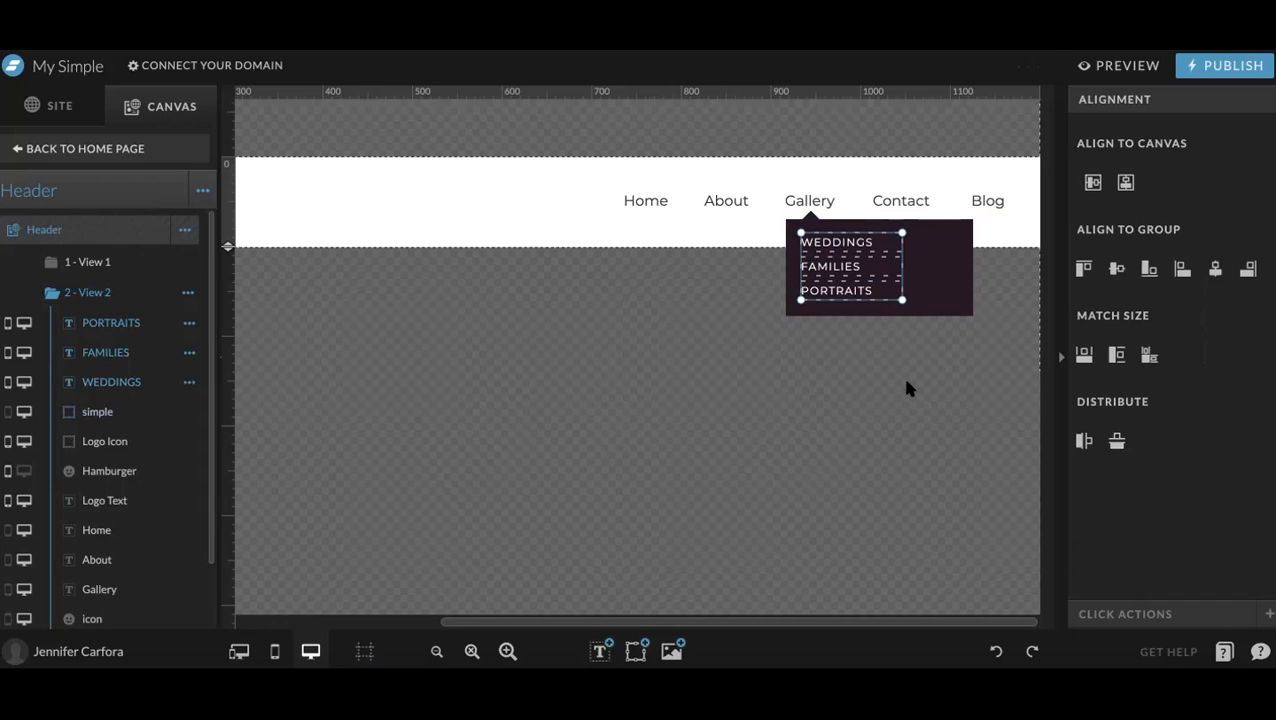
Nudge the three dropdown texts slightly down inside the rectangle and hide them on mobile
{"action": "key", "text": "Down"}
{"action": "key", "text": "Down"}
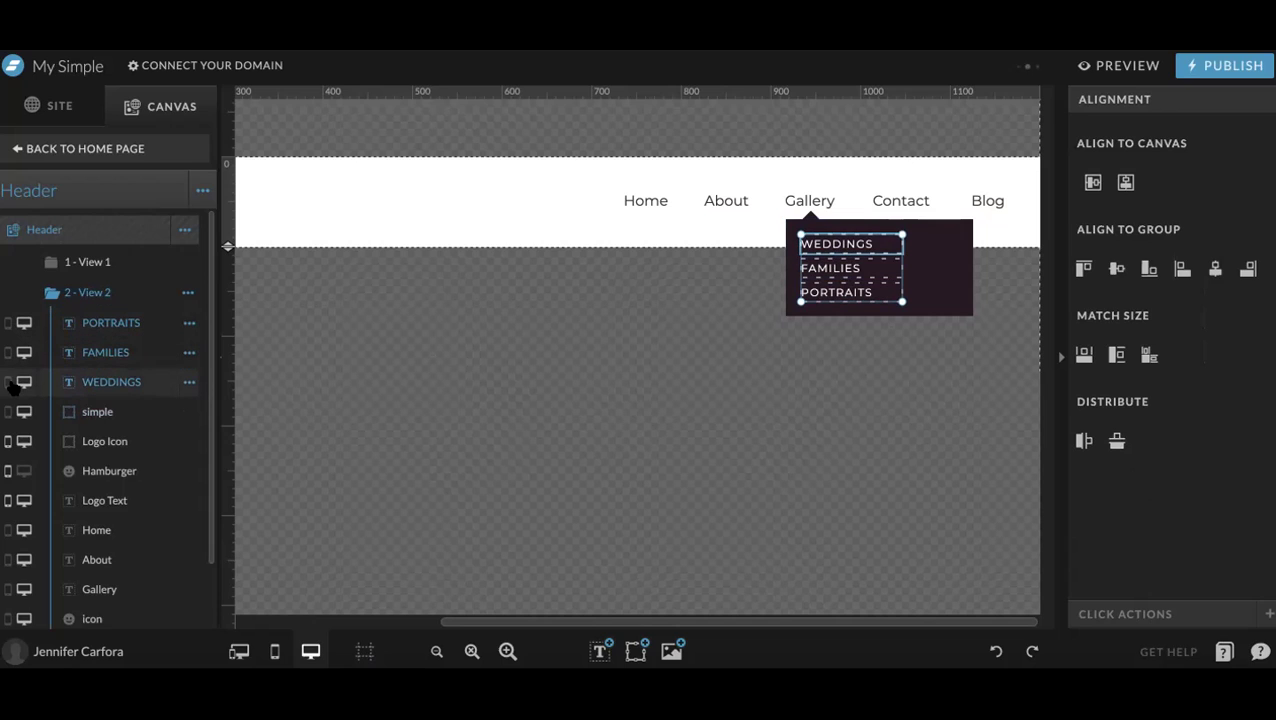
{"action": "left_click", "coordinate": [518, 202]}
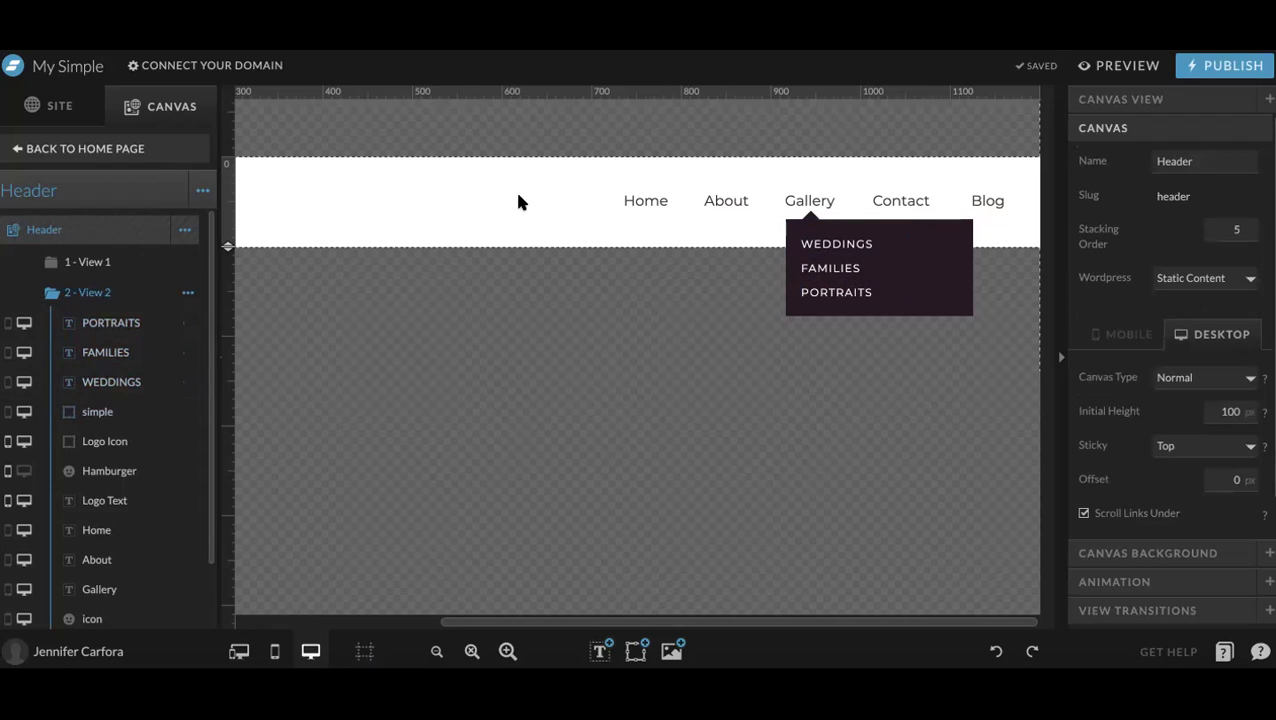
In View 1, set the Gallery text's click action to link to a canvas, with This Canvas and View 2 as the target
{"action": "left_click", "coordinate": [116, 300]}
{"action": "left_click", "coordinate": [105, 264]}
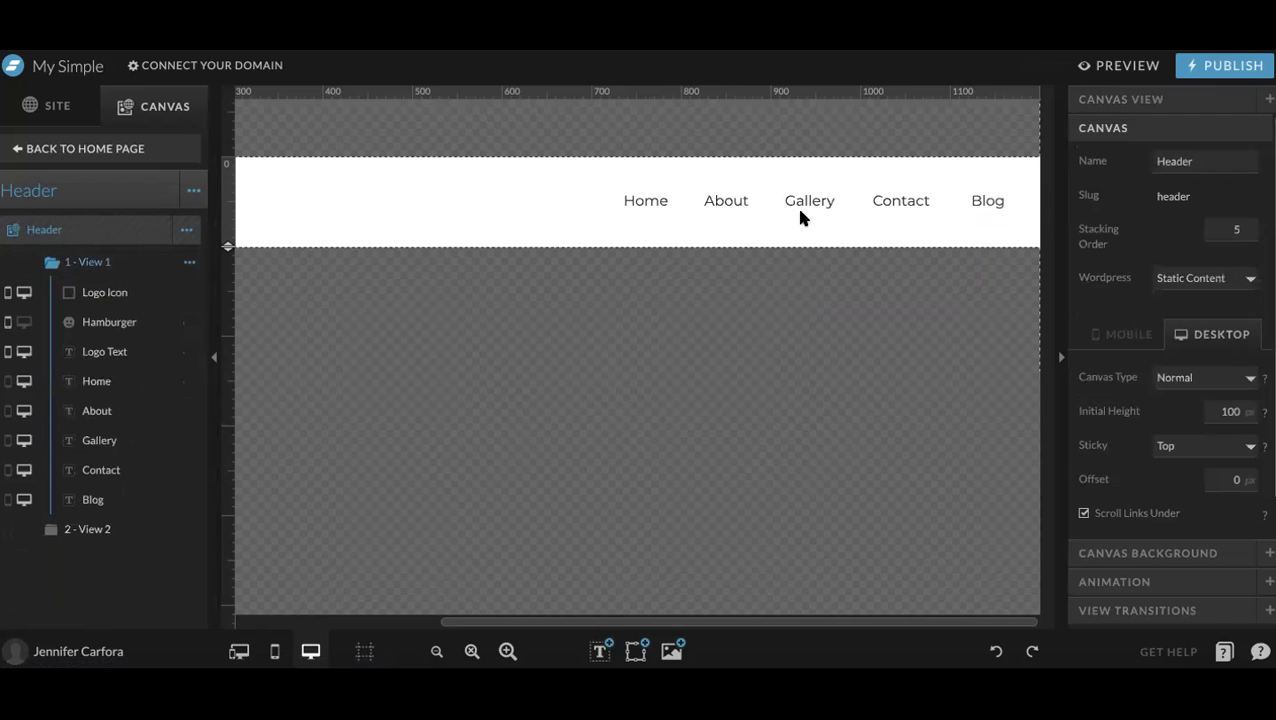
{"action": "left_click", "coordinate": [808, 205]}
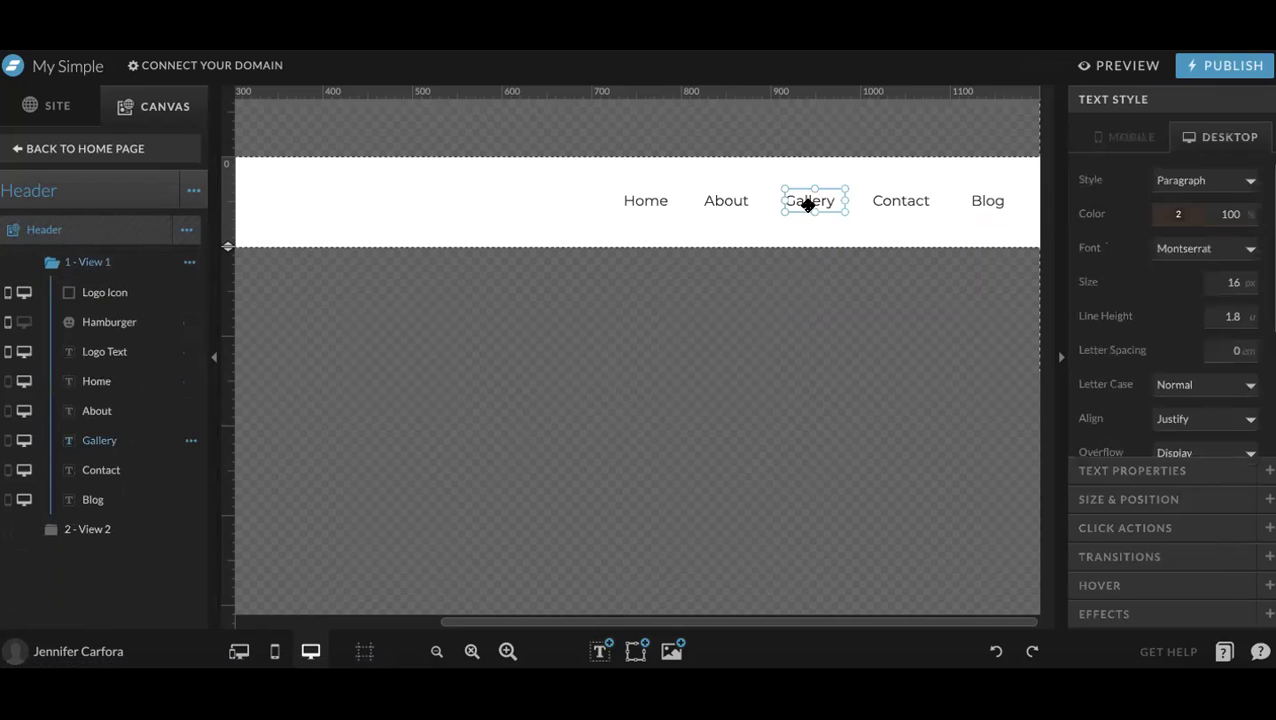
{"action": "left_click", "coordinate": [1124, 527]}
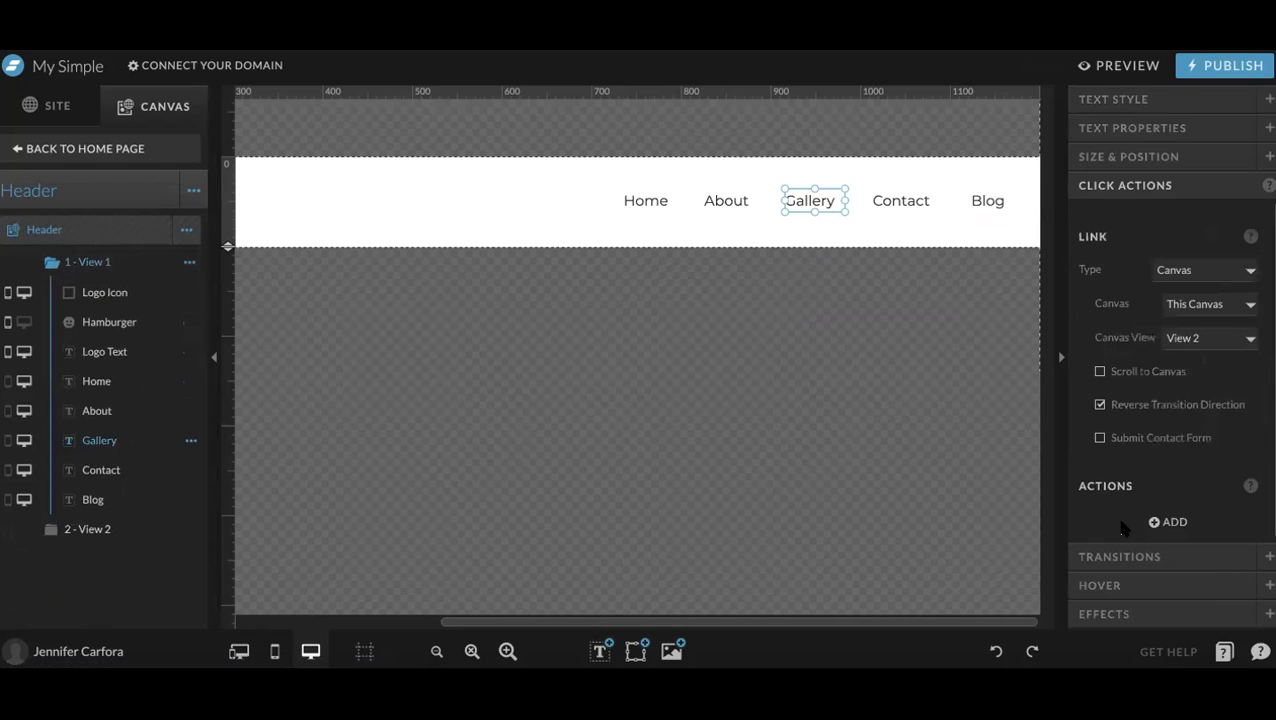
{"action": "left_click", "coordinate": [1177, 273]}
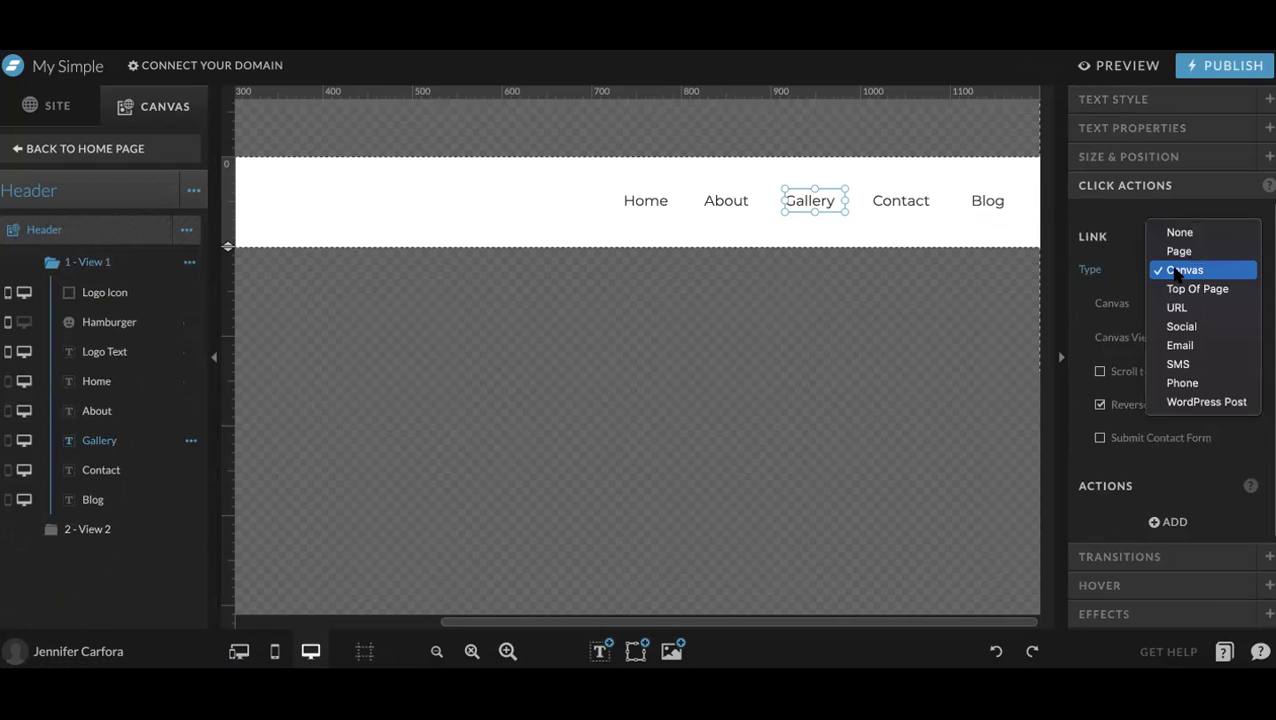
{"action": "left_click", "coordinate": [1181, 272]}
{"action": "left_click", "coordinate": [1186, 309]}
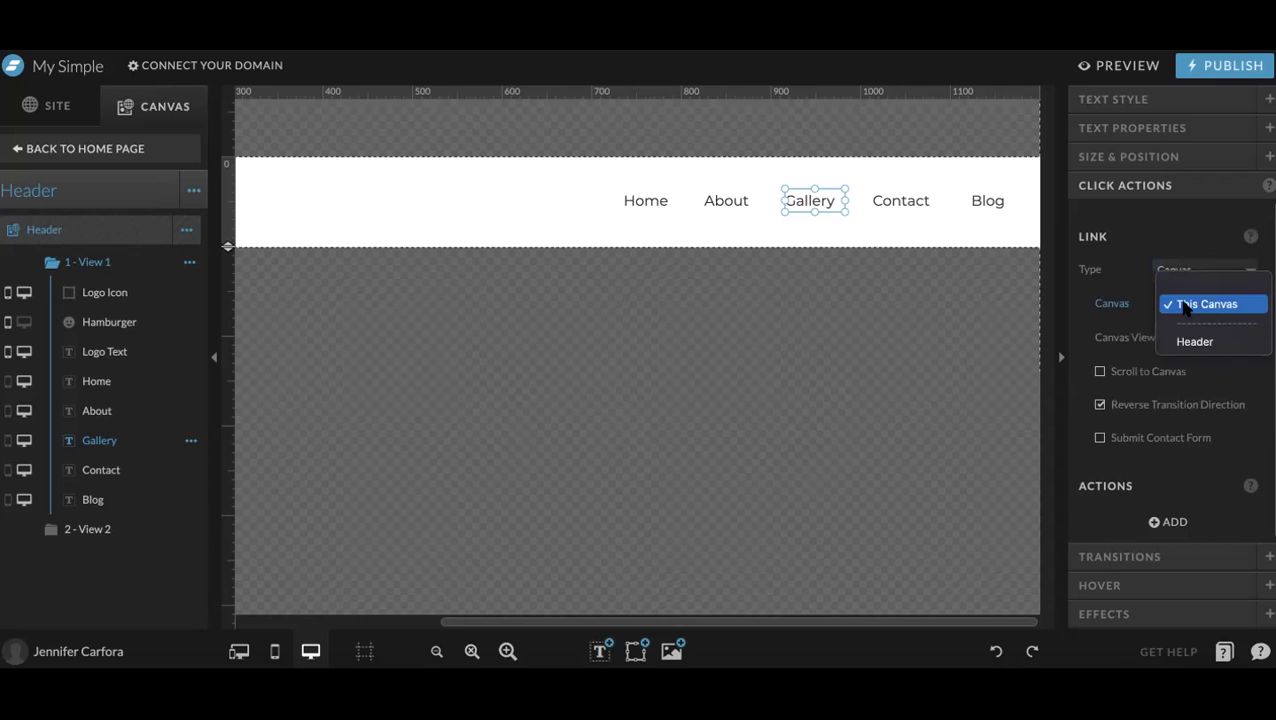
{"action": "left_click", "coordinate": [1186, 306]}
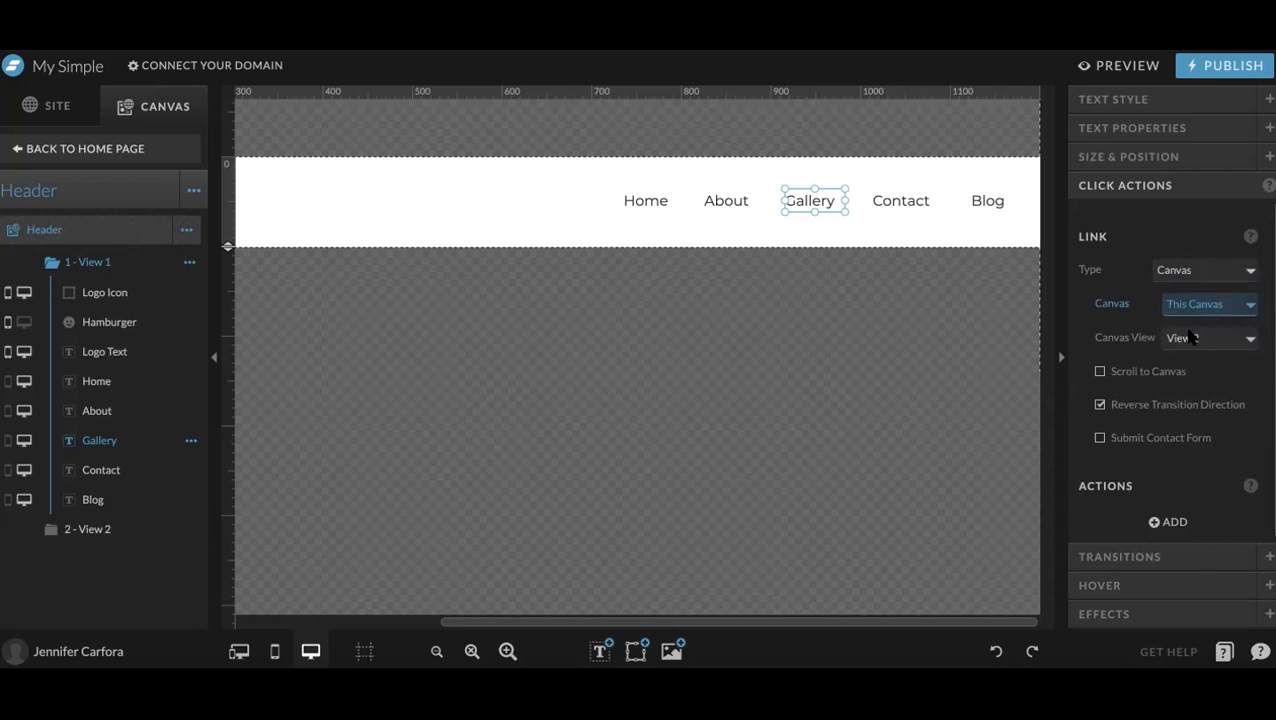
{"action": "left_click", "coordinate": [1190, 338]}
{"action": "left_click", "coordinate": [1190, 338]}
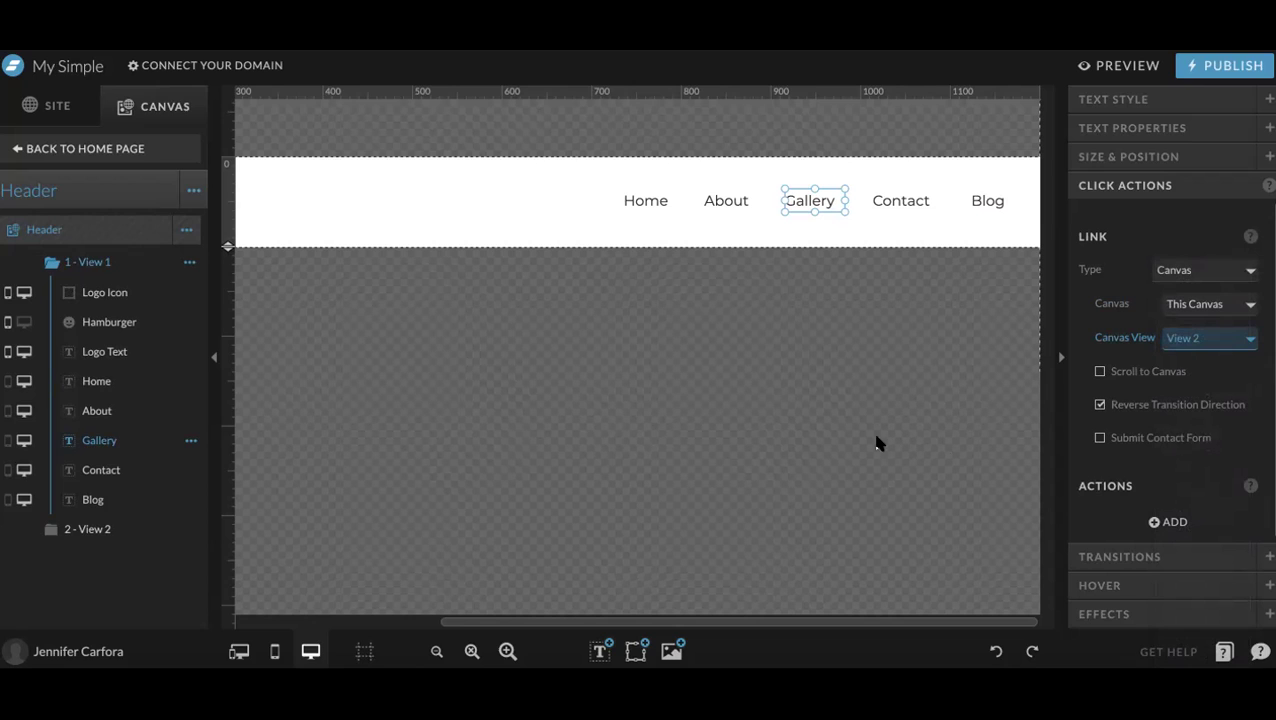
{"action": "left_click", "coordinate": [864, 222]}
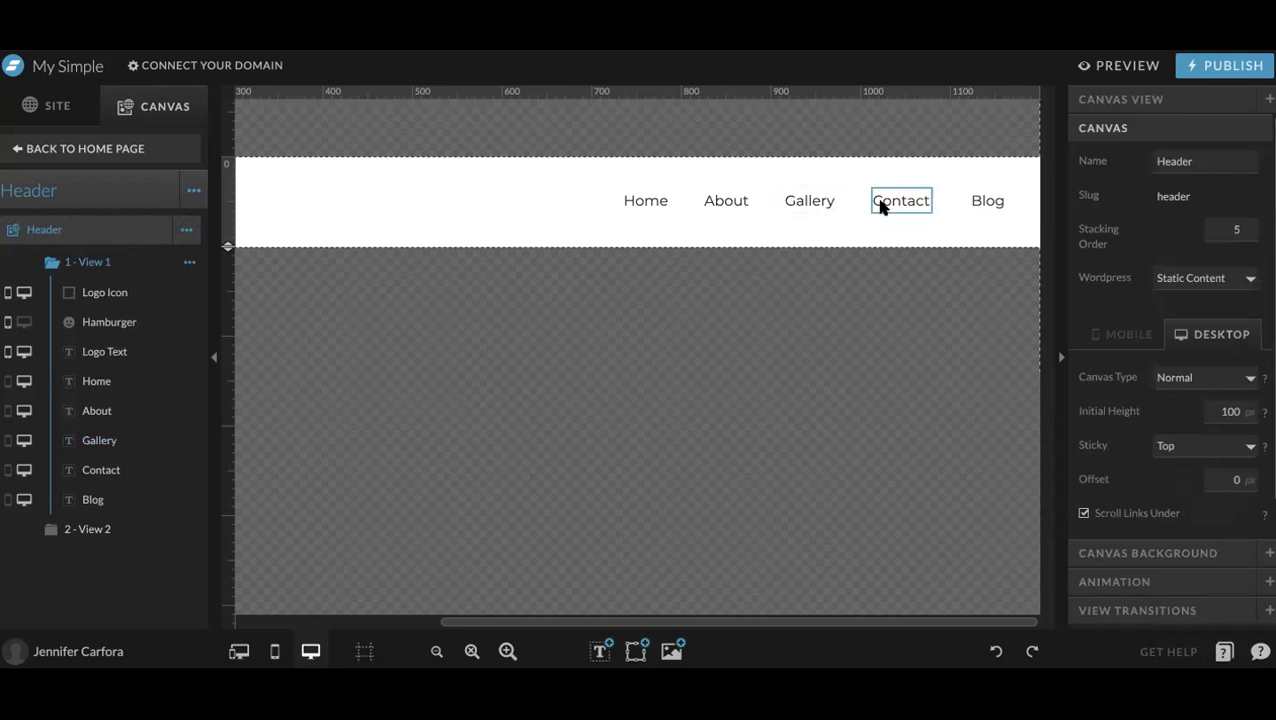
{"action": "left_click", "coordinate": [795, 200]}
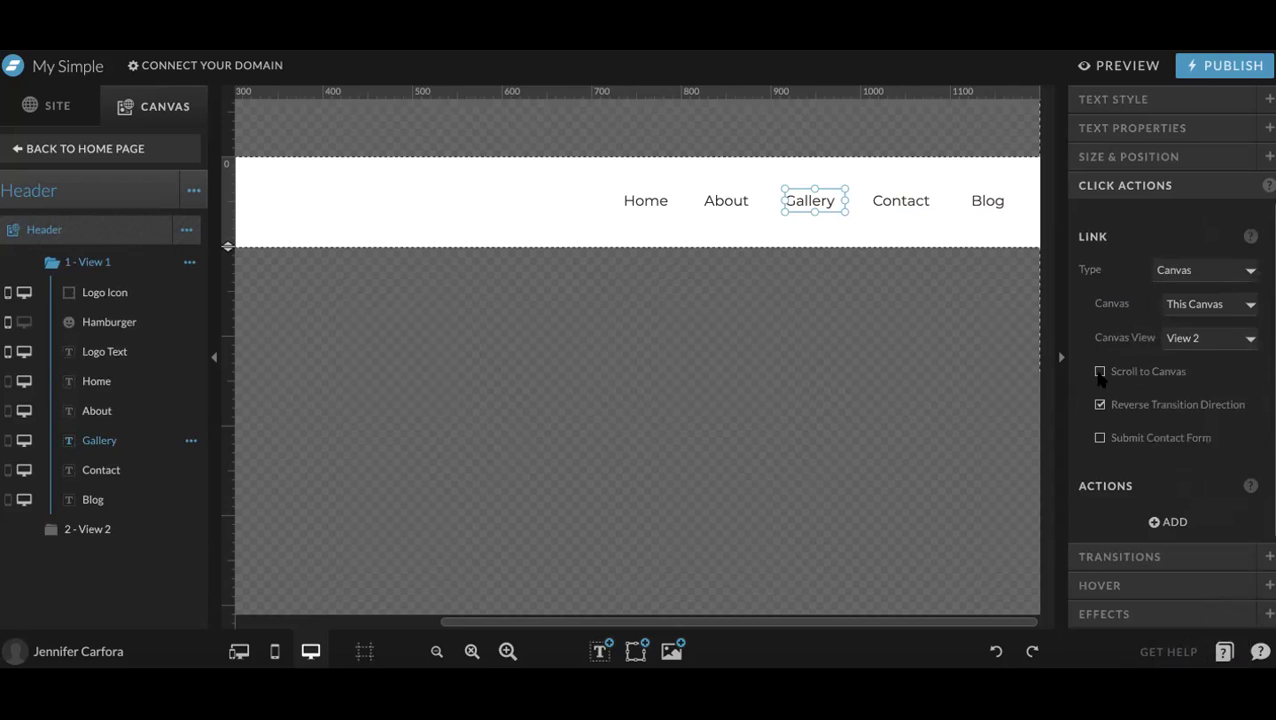
In View 2, set the Gallery text's click action to link to View 1 of this canvas
{"action": "left_click", "coordinate": [85, 536]}
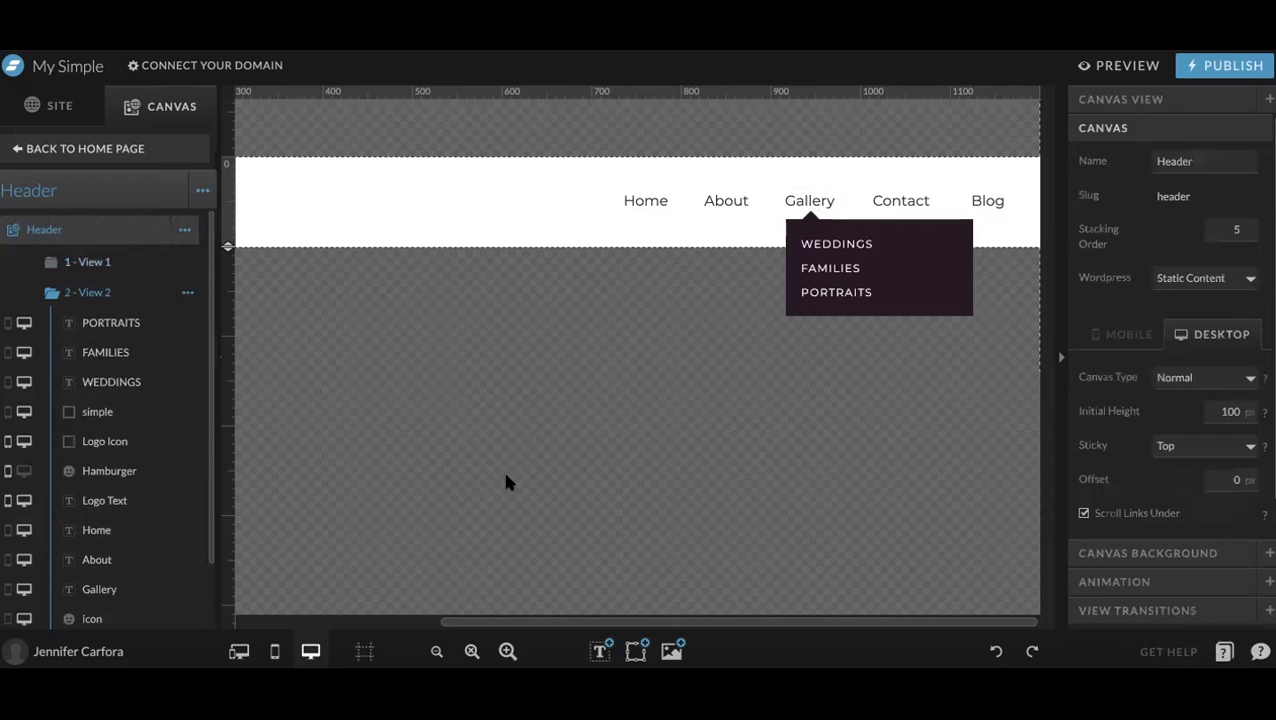
{"action": "left_click", "coordinate": [818, 200]}
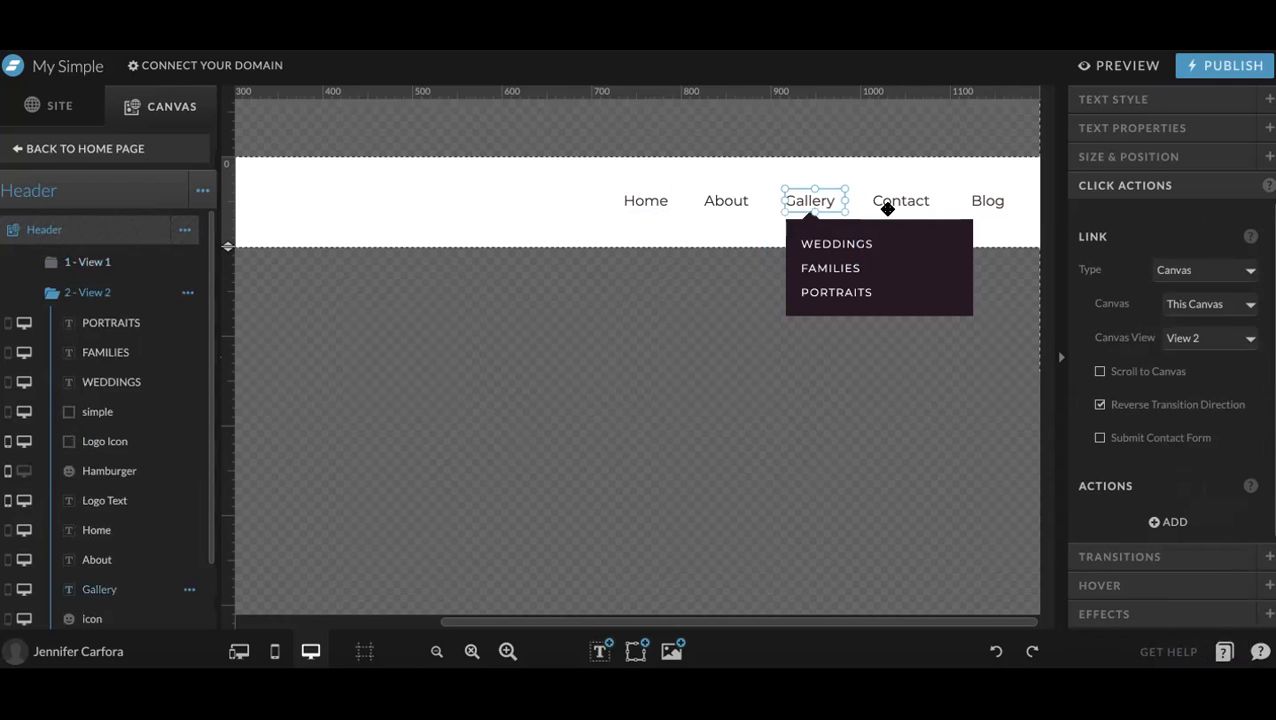
{"action": "left_click", "coordinate": [1187, 275]}
{"action": "left_click", "coordinate": [1182, 268]}
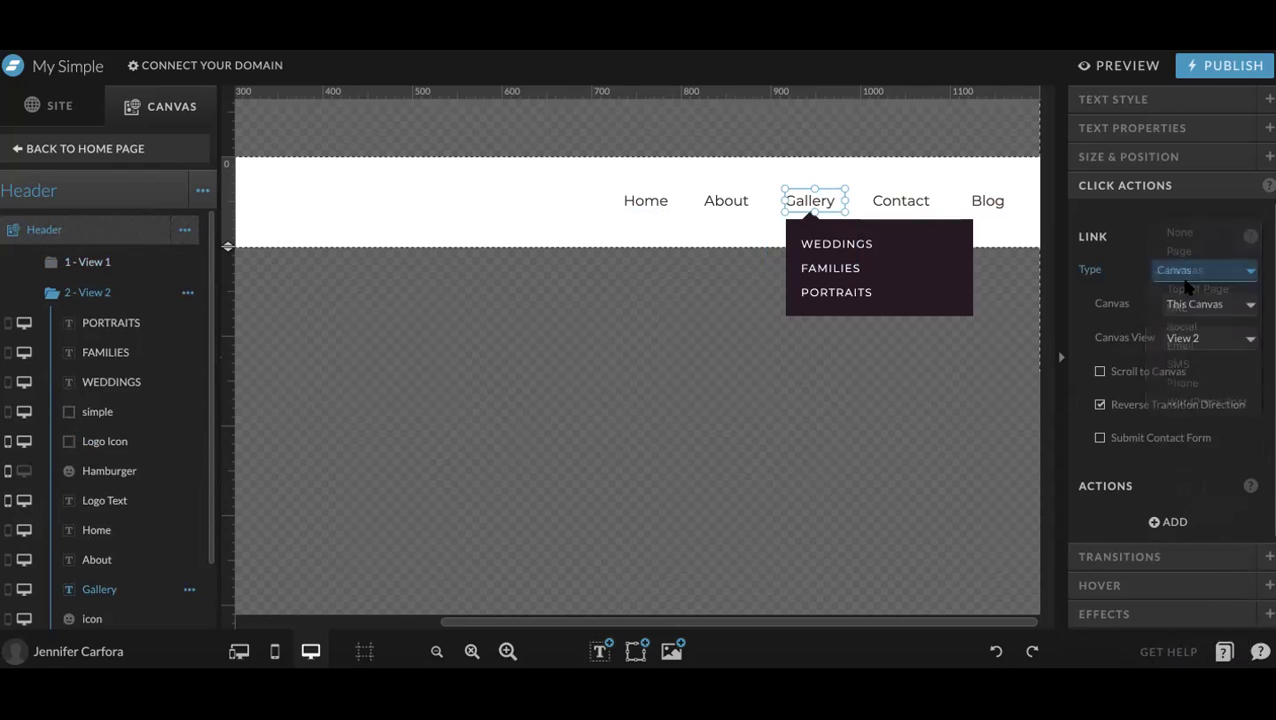
{"action": "left_click", "coordinate": [1190, 304]}
{"action": "left_click", "coordinate": [1190, 304]}
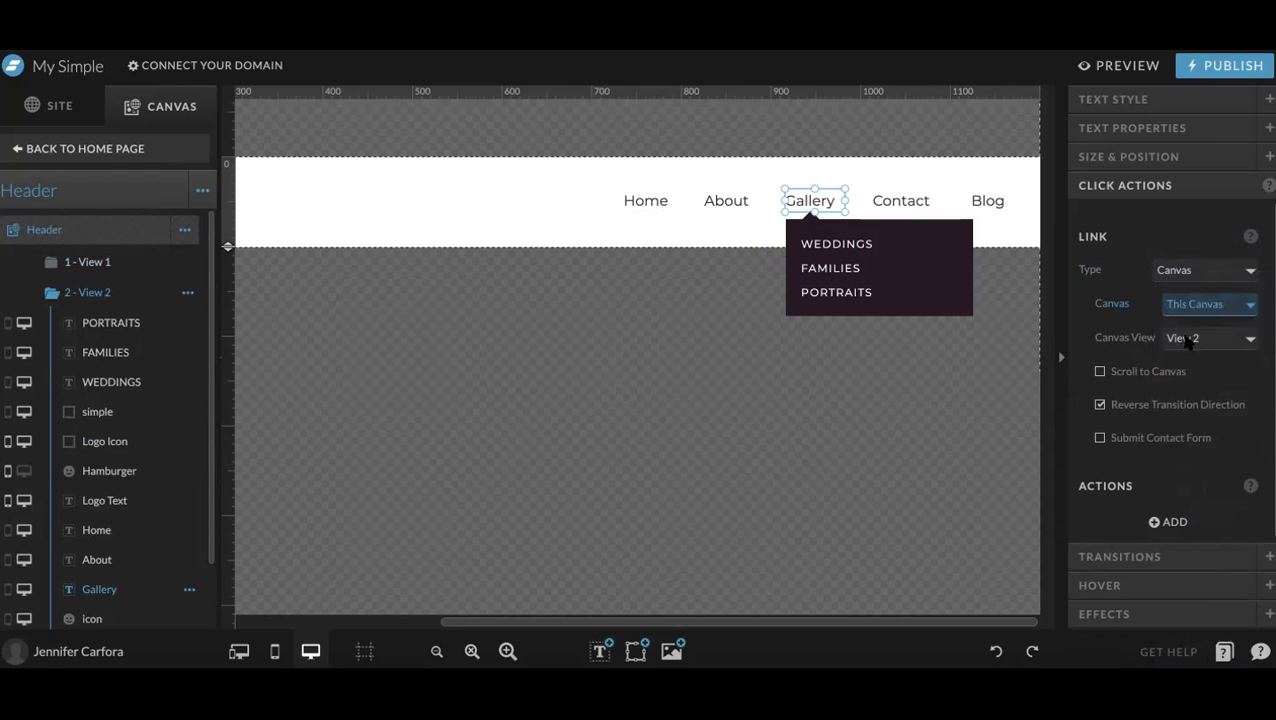
{"action": "left_click", "coordinate": [1188, 341]}
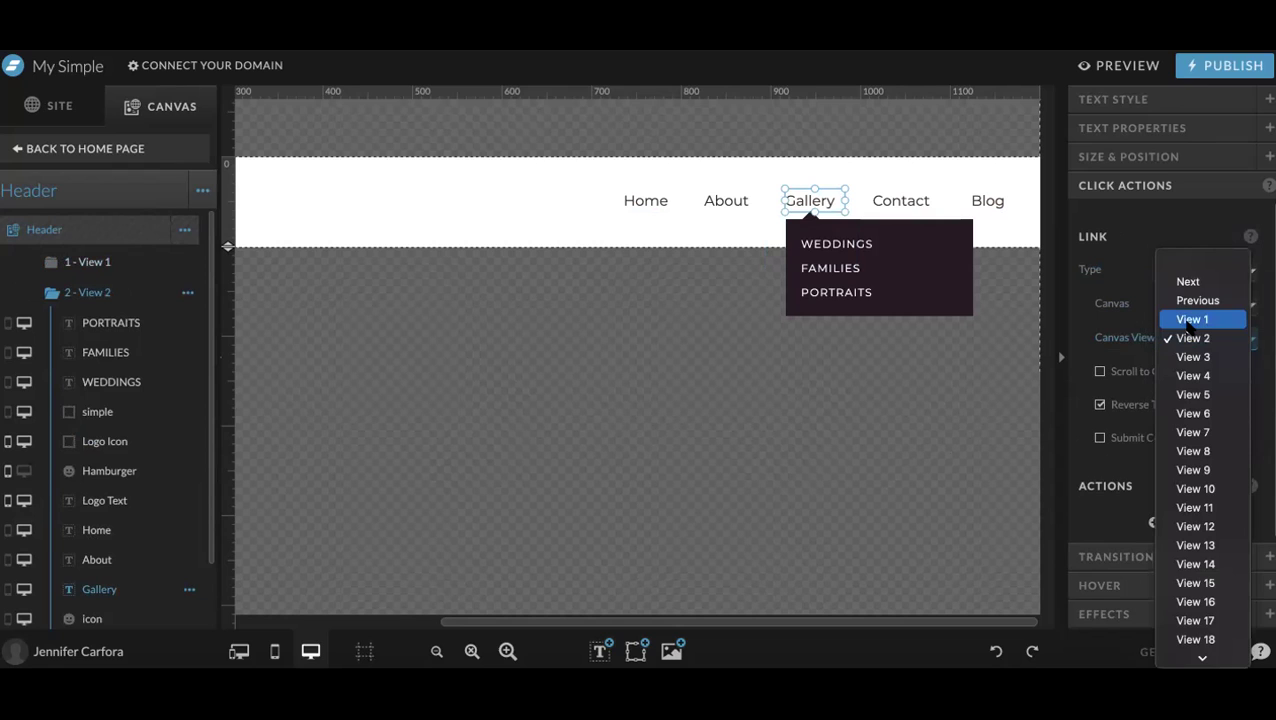
{"action": "left_click", "coordinate": [1190, 319]}
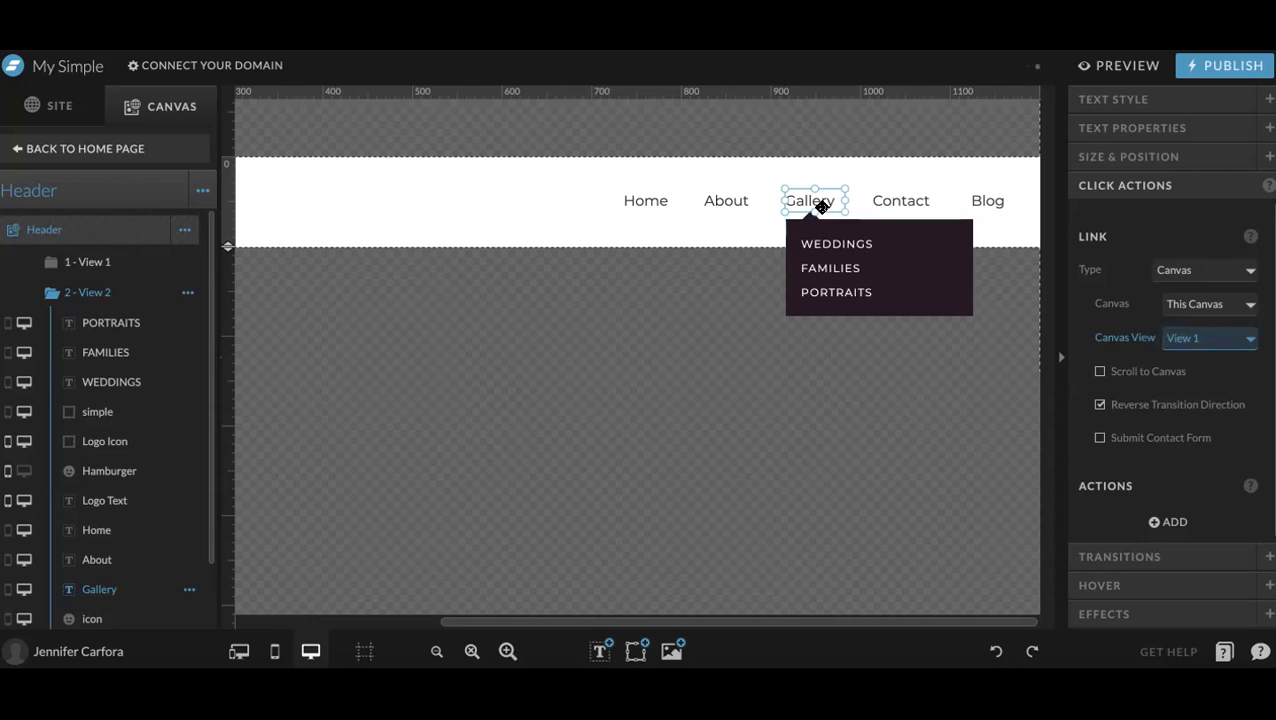
Publish the site and open the live page to check the Gallery dropdown, returning to the header canvas in the editor
{"action": "left_click", "coordinate": [157, 264]}
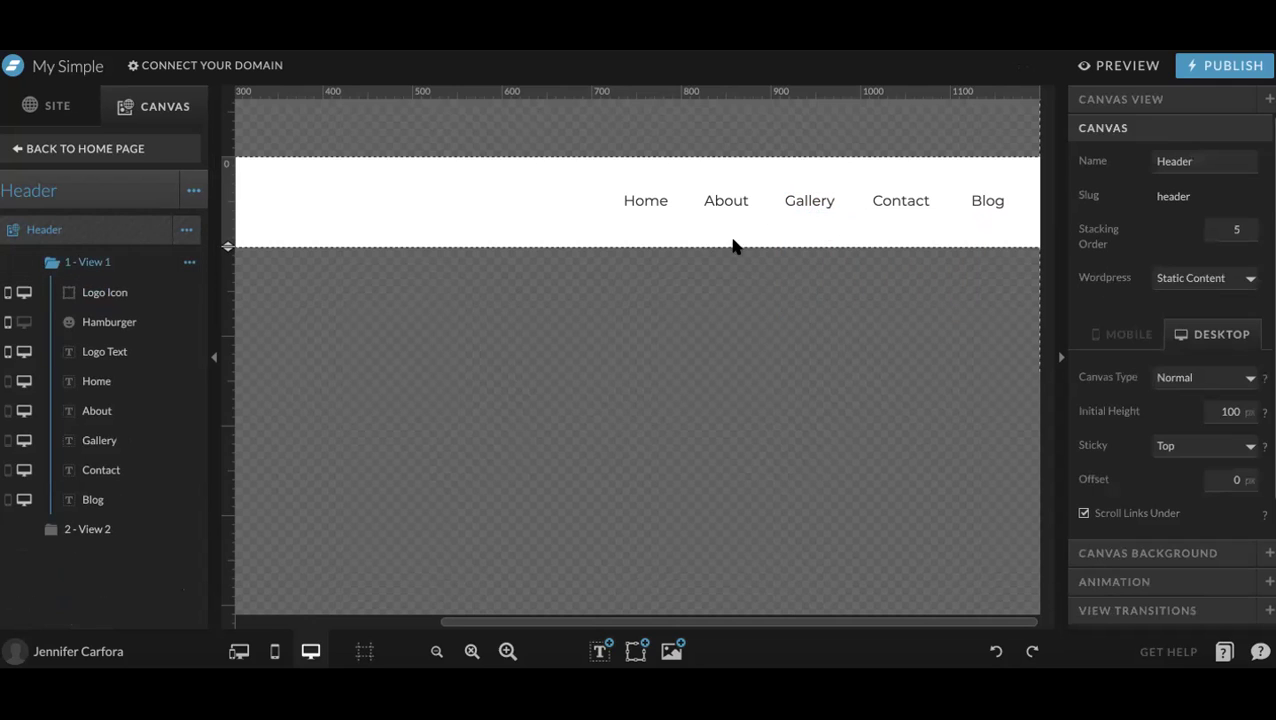
{"action": "left_click", "coordinate": [91, 265]}
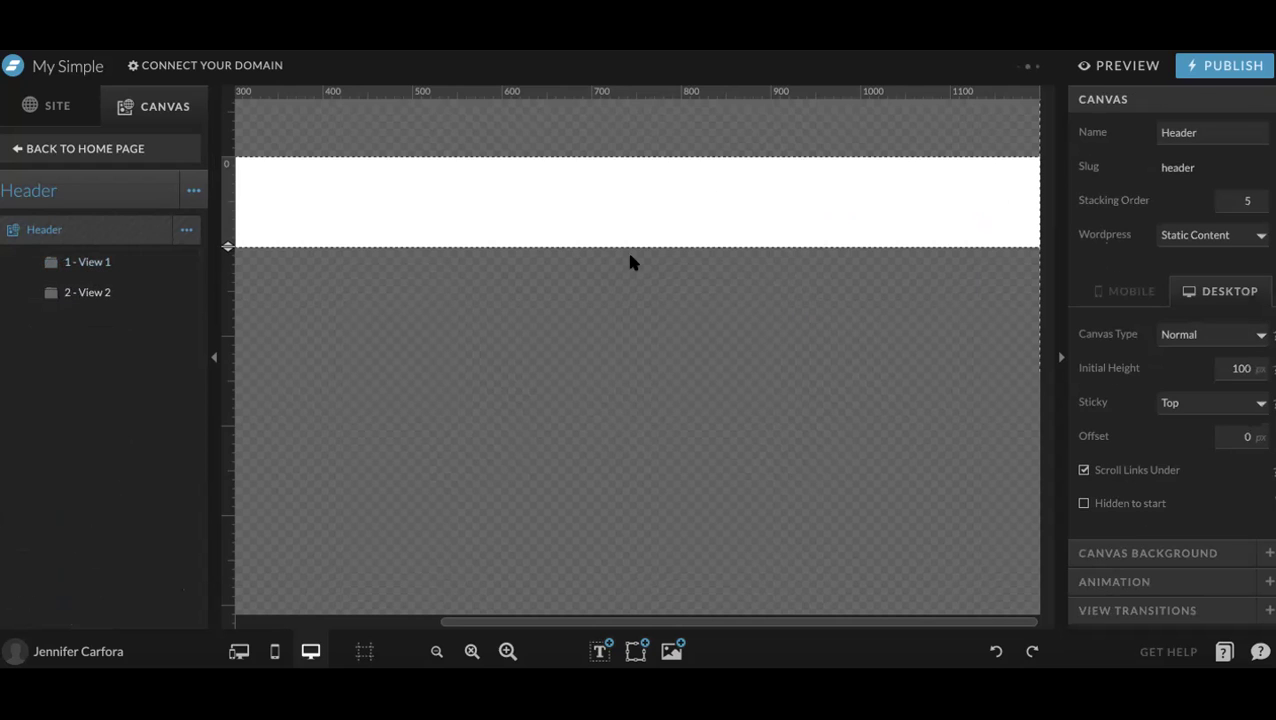
{"action": "left_click", "coordinate": [1204, 64]}
{"action": "left_click", "coordinate": [808, 378]}
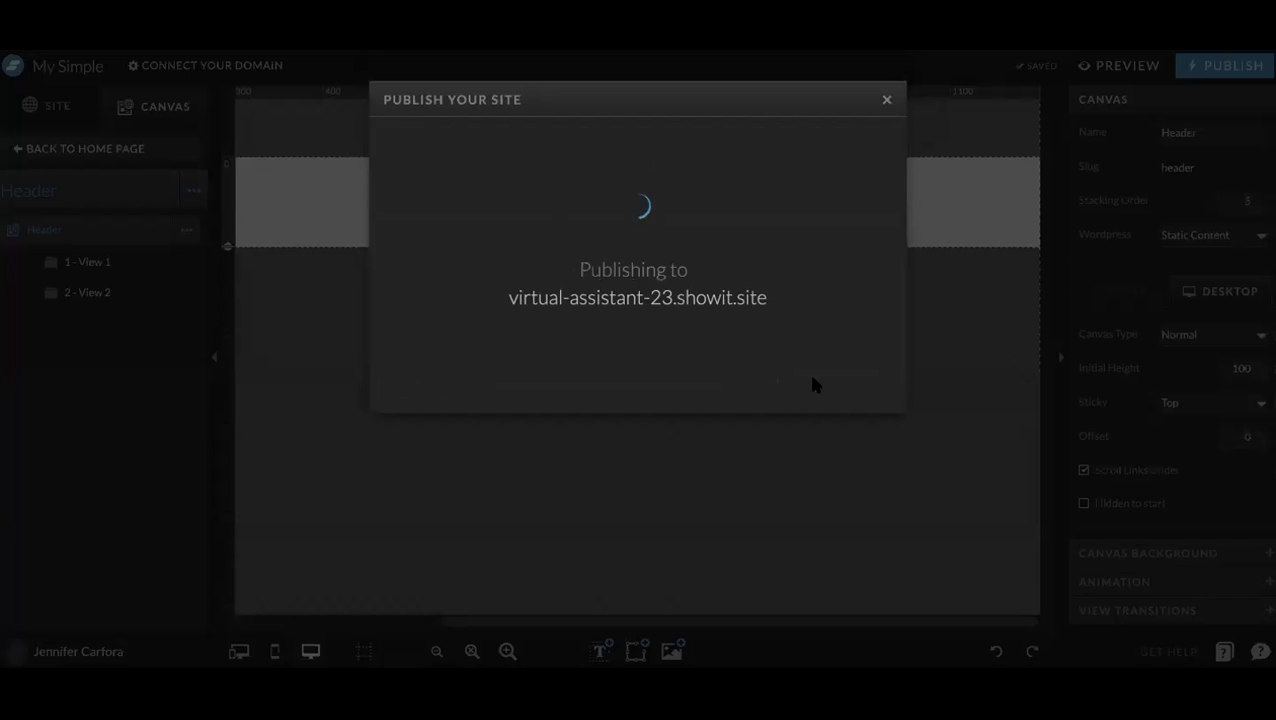
{"action": "left_click", "coordinate": [692, 301]}
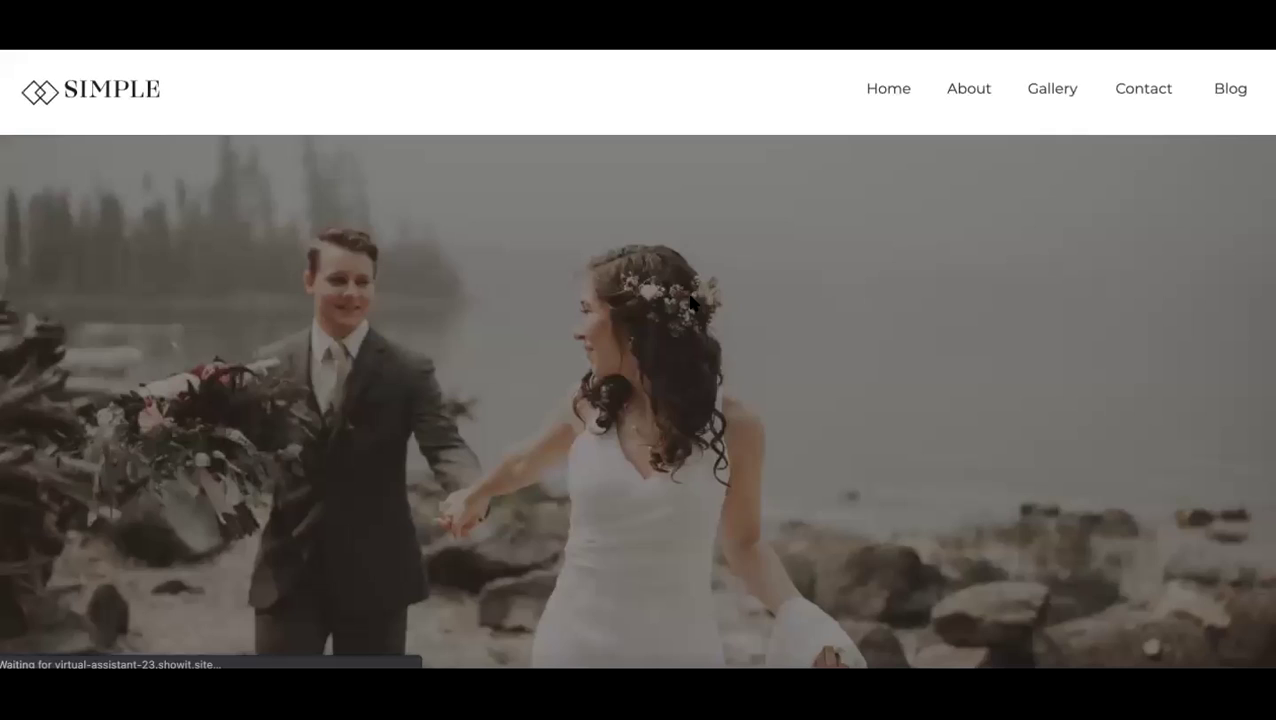
{"action": "mouse_move", "coordinate": [1060, 92]}
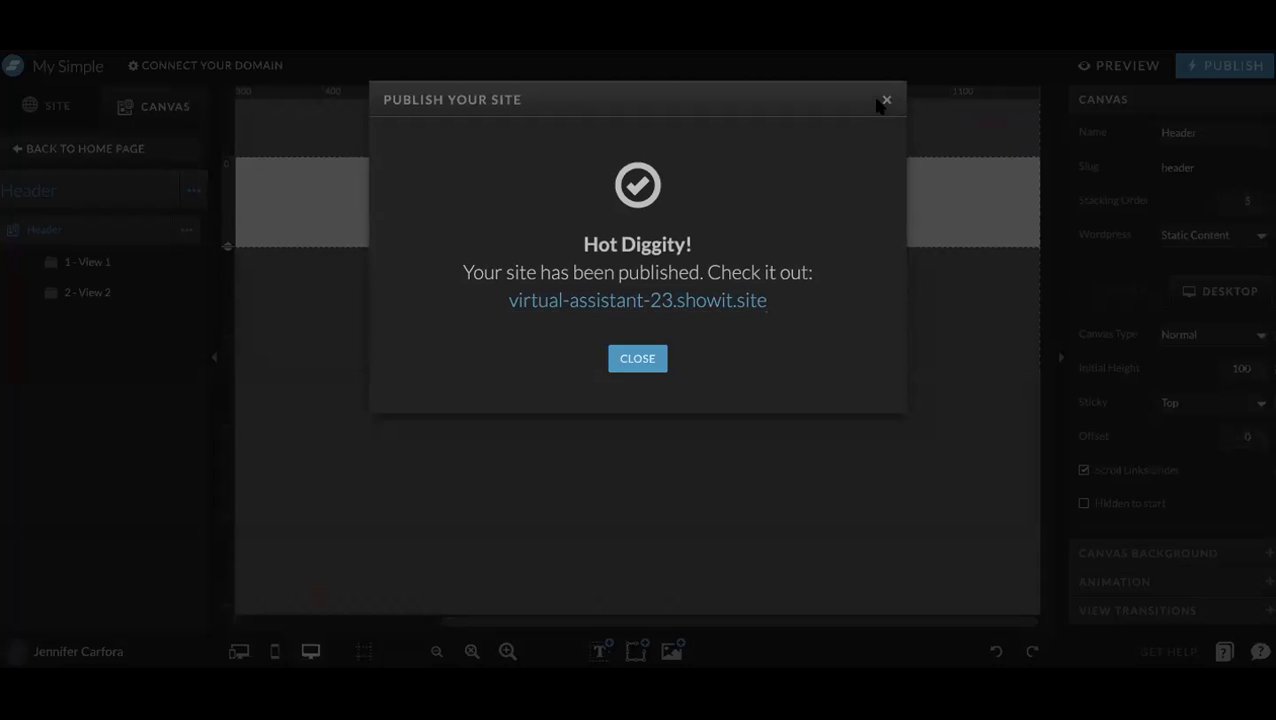
{"action": "left_click", "coordinate": [884, 101]}
In View 2, lock the dark dropdown rectangle horizontally to the right side of the canvas
{"action": "left_click", "coordinate": [135, 272]}
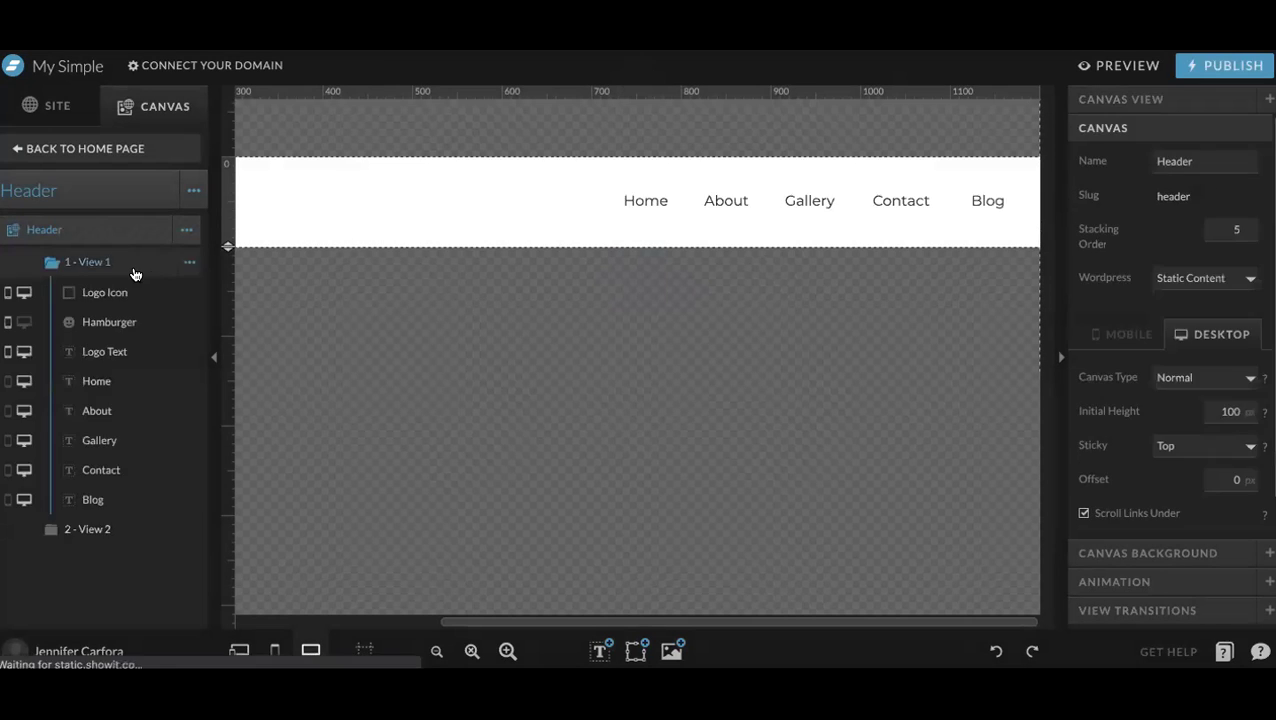
{"action": "left_click", "coordinate": [114, 273]}
{"action": "left_click", "coordinate": [114, 293]}
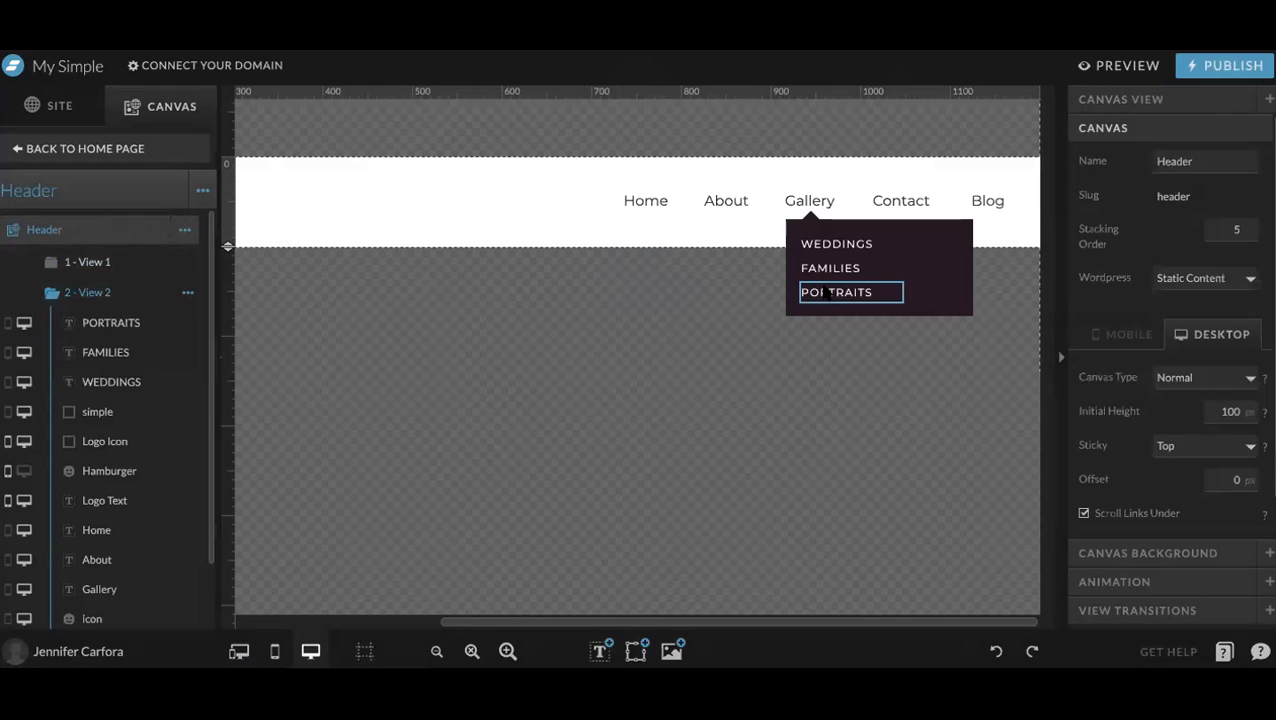
{"action": "left_click", "coordinate": [797, 224]}
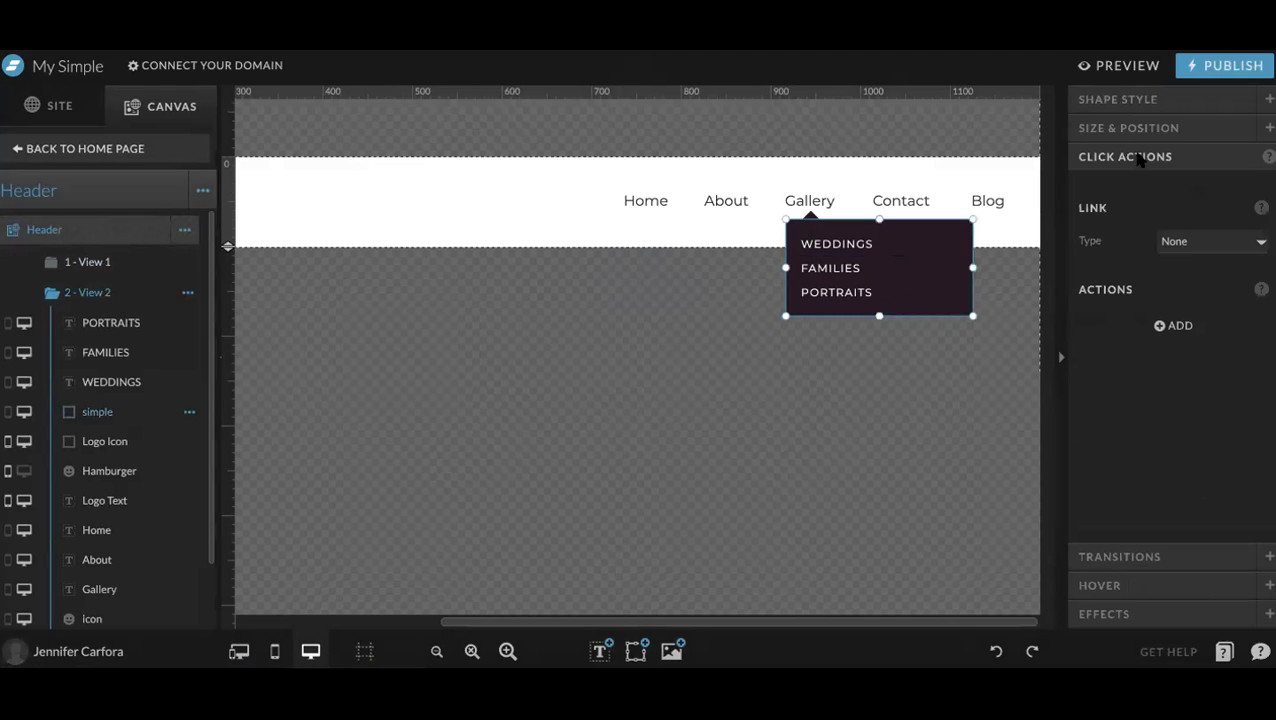
{"action": "left_click", "coordinate": [1150, 127]}
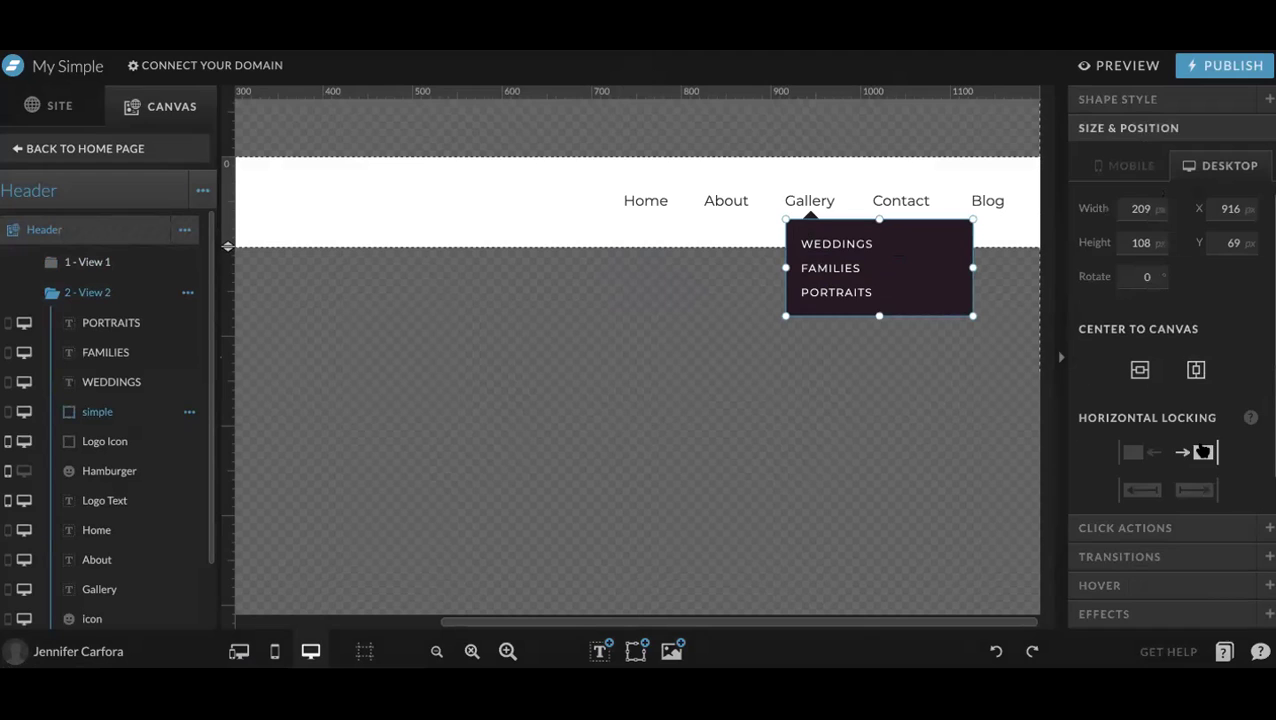
Apply right-side horizontal locking to the WEDDINGS, FAMILIES and PORTRAITS texts
{"action": "left_click", "coordinate": [850, 247]}
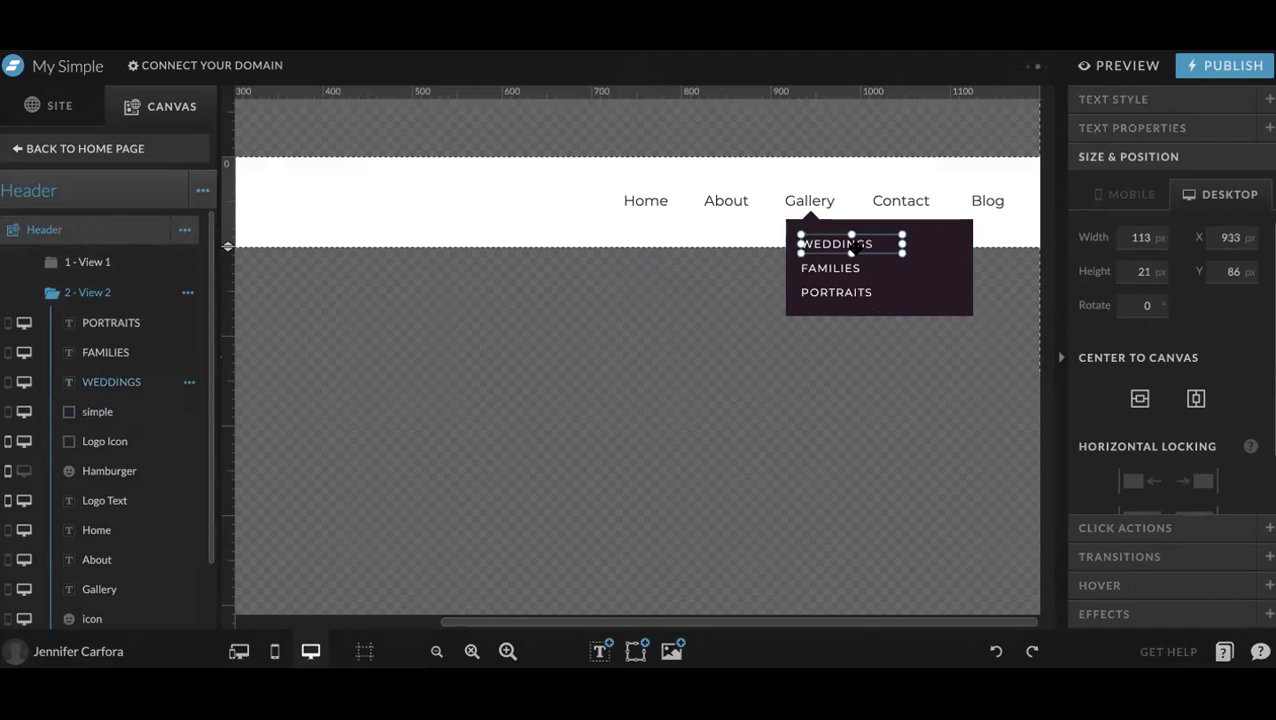
{"action": "left_click", "coordinate": [1203, 480]}
{"action": "left_click", "coordinate": [868, 273]}
{"action": "left_click", "coordinate": [1201, 481]}
{"action": "left_click", "coordinate": [878, 293]}
{"action": "left_click", "coordinate": [1204, 484]}
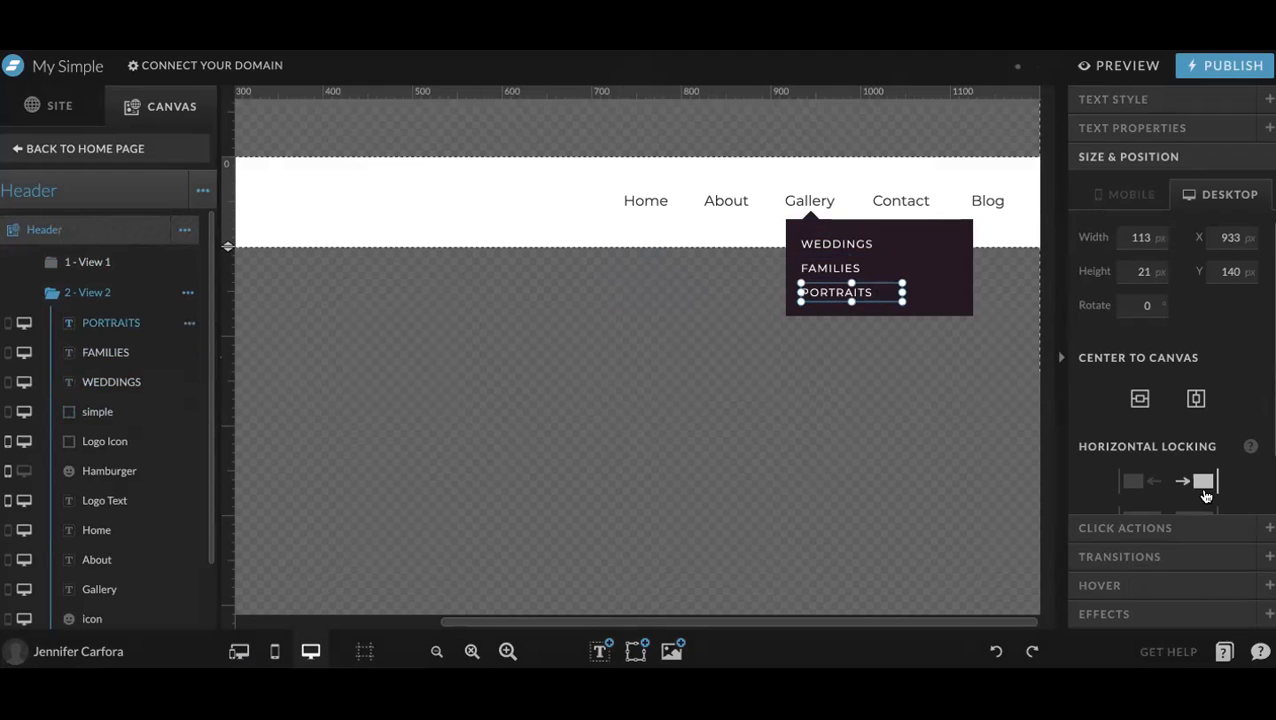
Lock the small arrow icon above the dropdown rectangle horizontally to the right side of the canvas
{"action": "left_click", "coordinate": [811, 220]}
{"action": "left_click", "coordinate": [811, 215]}
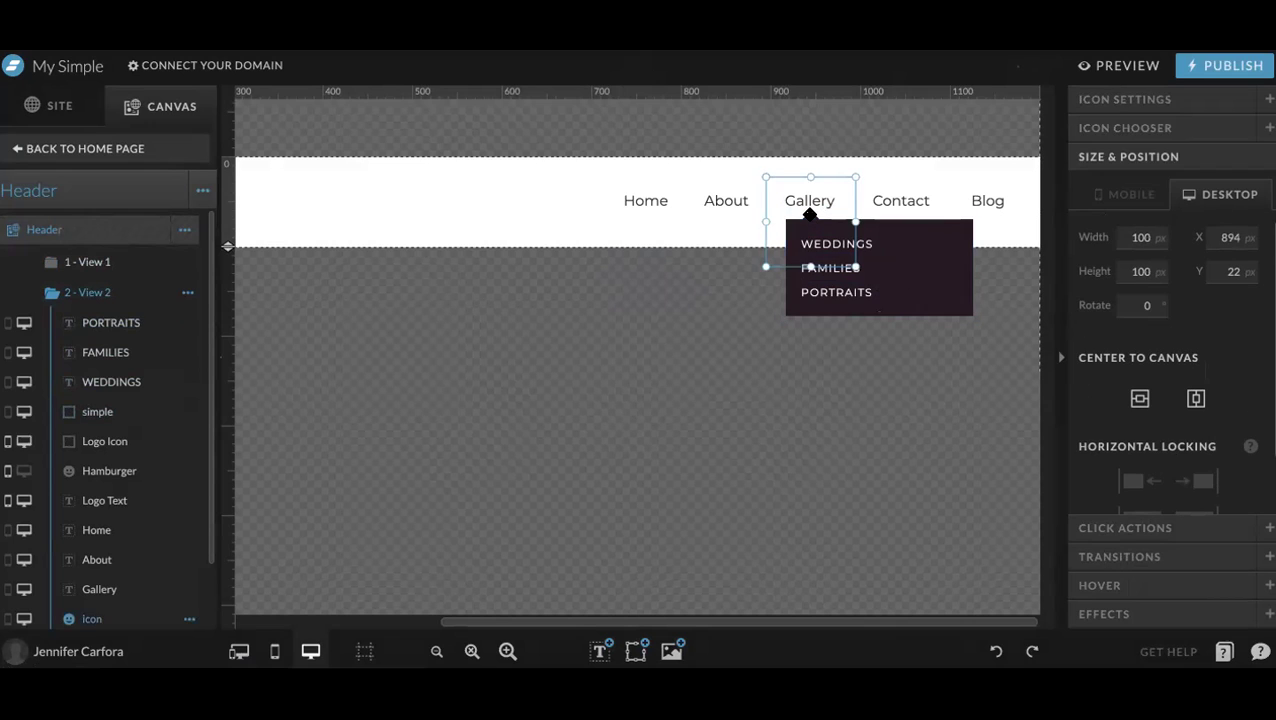
{"action": "left_click", "coordinate": [1203, 494]}
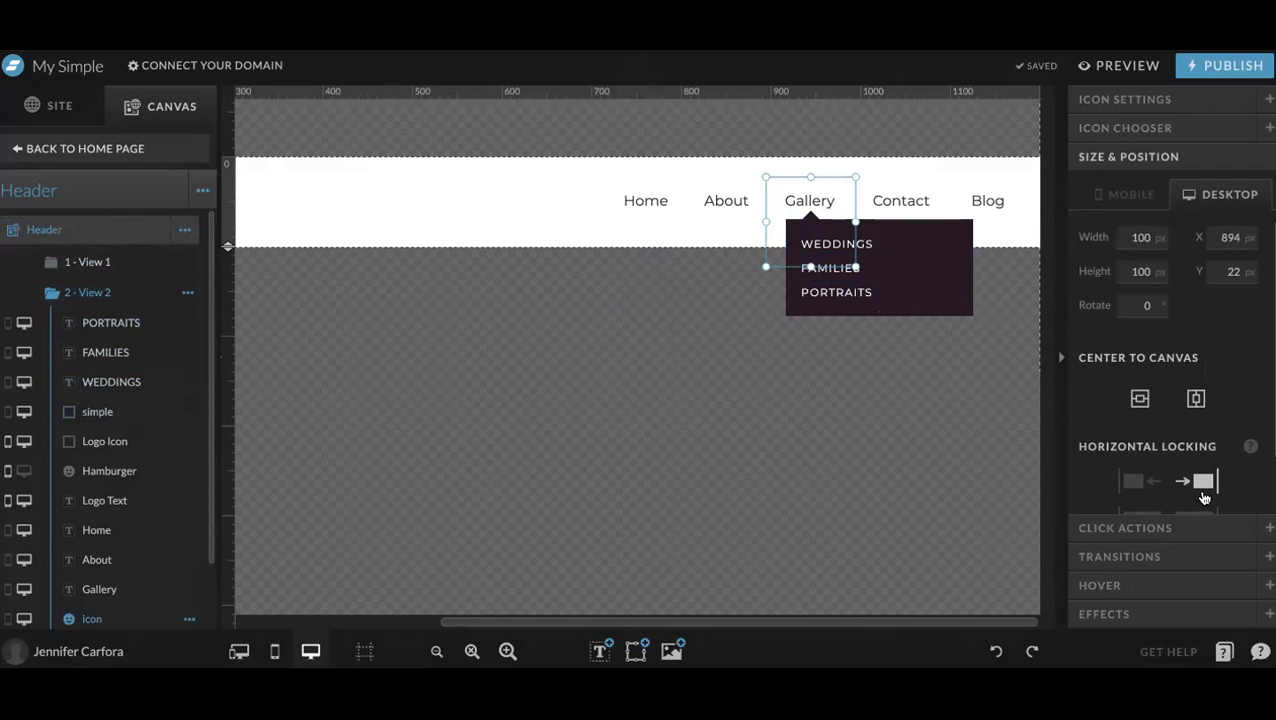
Preview the site, open the Gallery dropdown to check its alignment, and close the preview
{"action": "left_click", "coordinate": [1024, 168]}
{"action": "left_click", "coordinate": [1116, 66]}
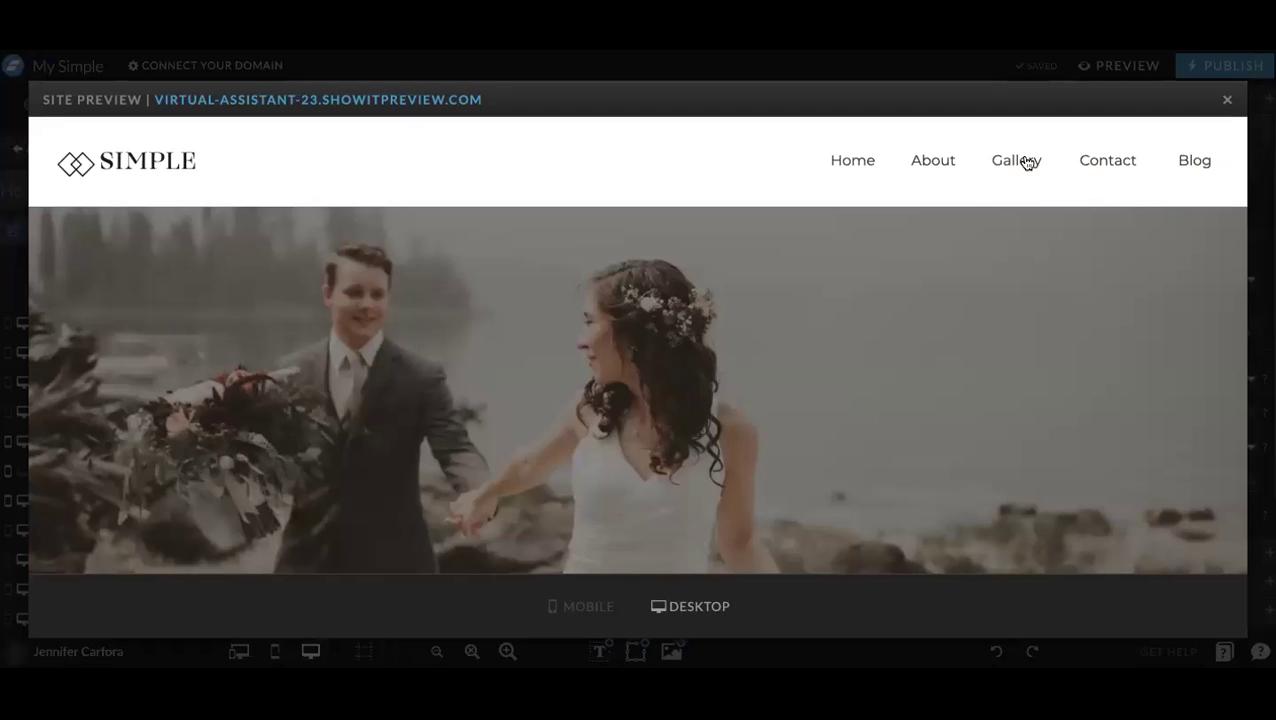
{"action": "mouse_move", "coordinate": [1026, 165]}
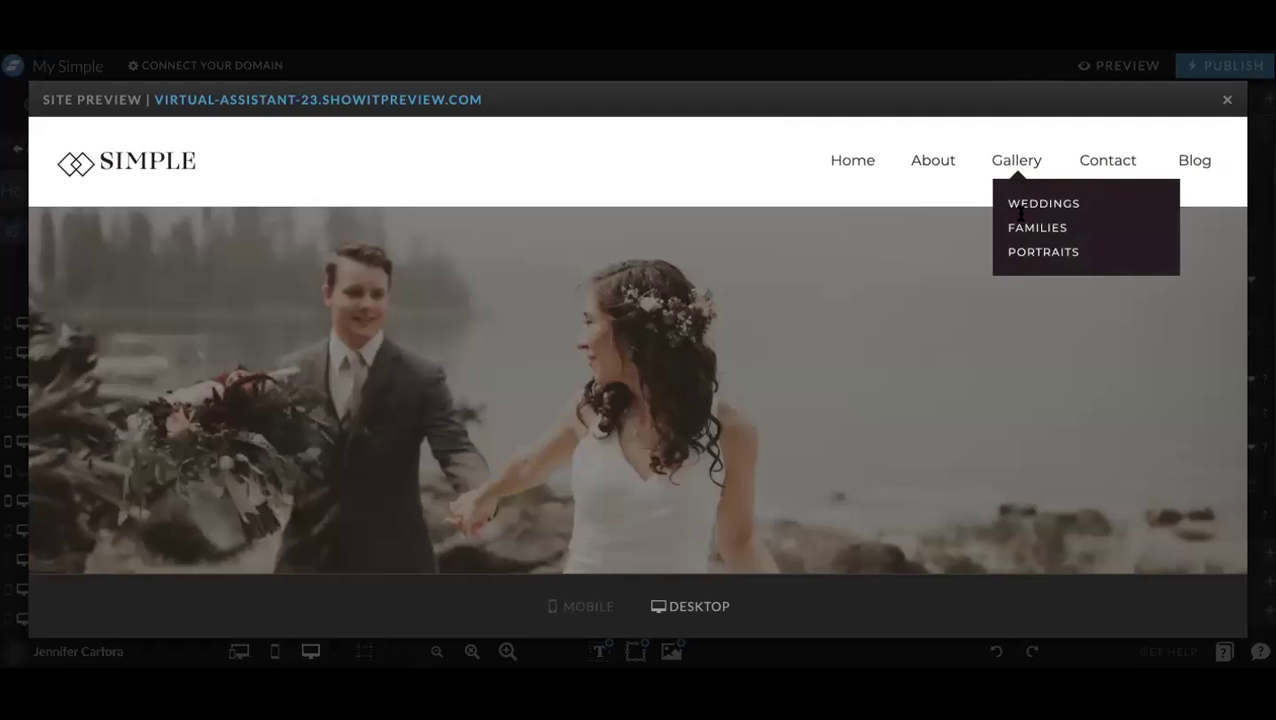
{"action": "left_click", "coordinate": [1227, 99]}
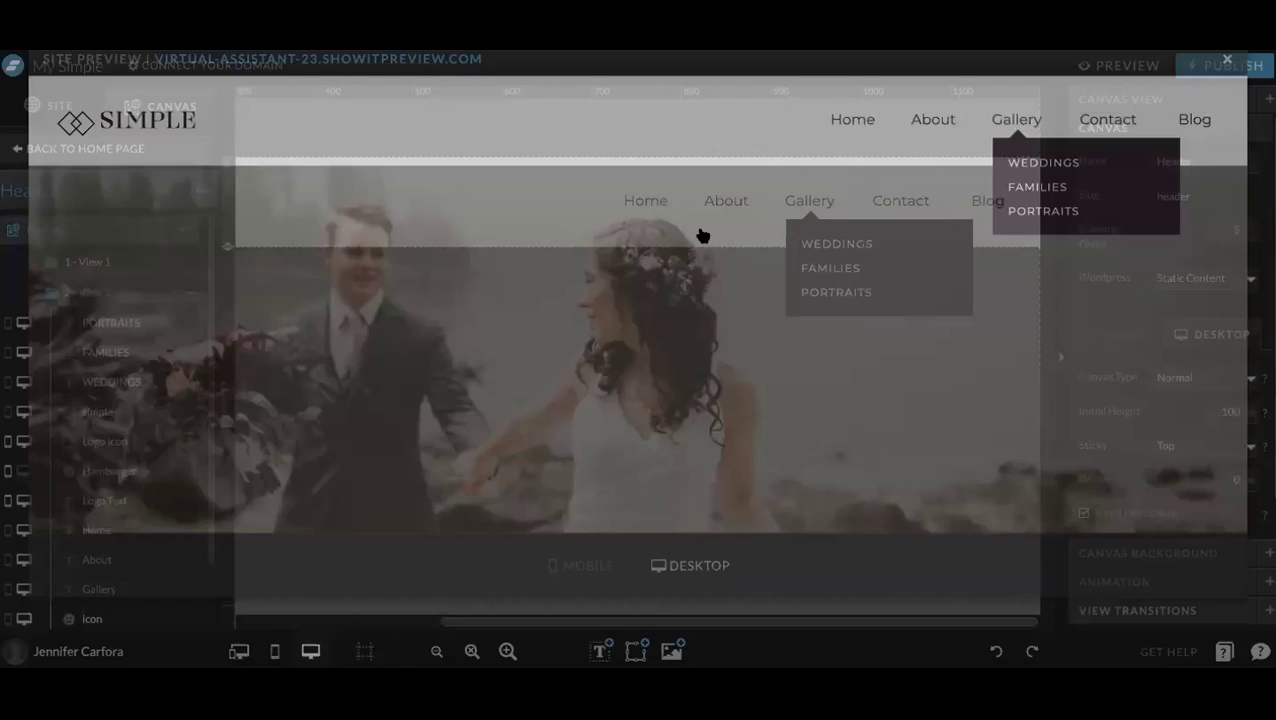
Duplicate View 2 of the Header canvas and rename the copy View 3
{"action": "left_click", "coordinate": [129, 295]}
{"action": "left_click", "coordinate": [132, 297]}
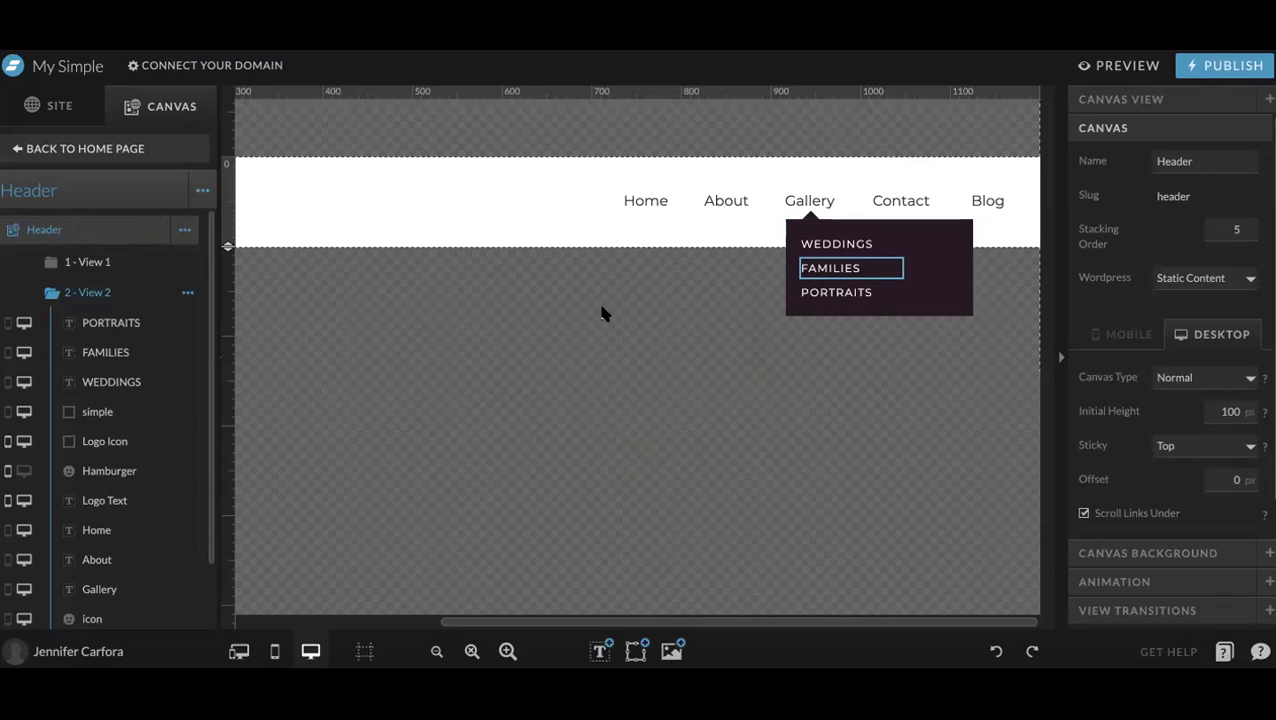
{"action": "left_click", "coordinate": [187, 292]}
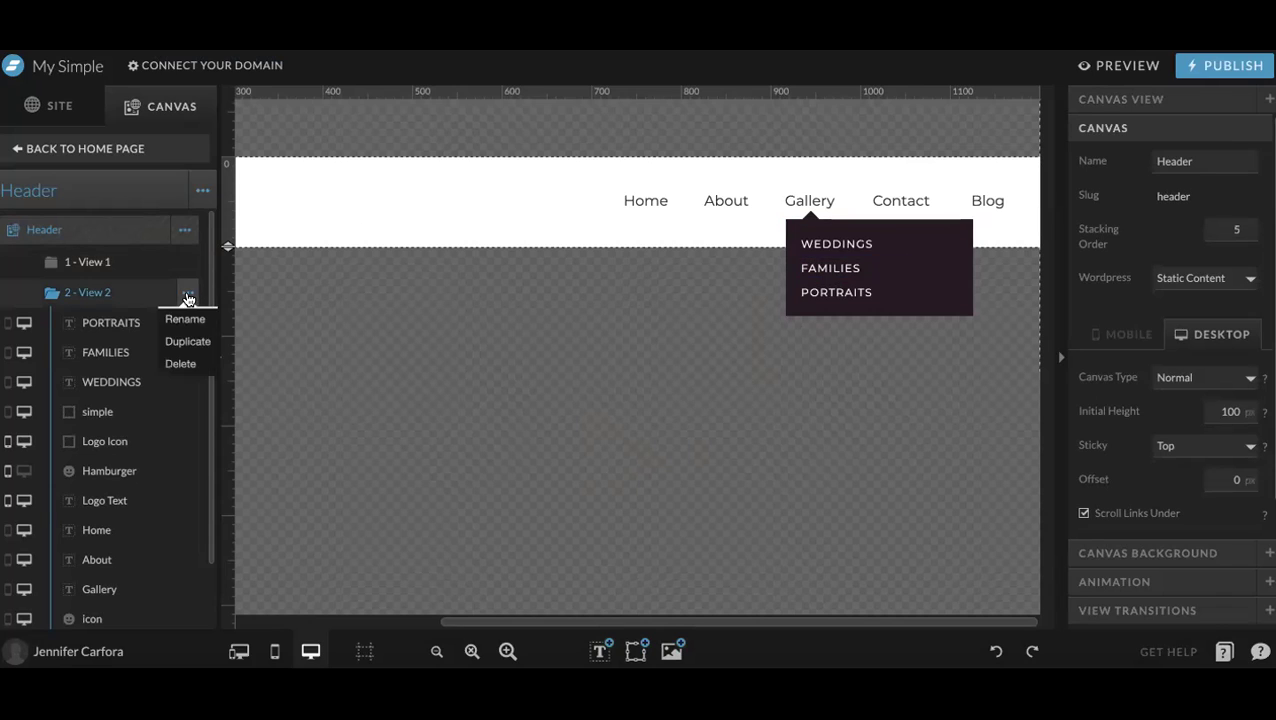
{"action": "left_click", "coordinate": [200, 342]}
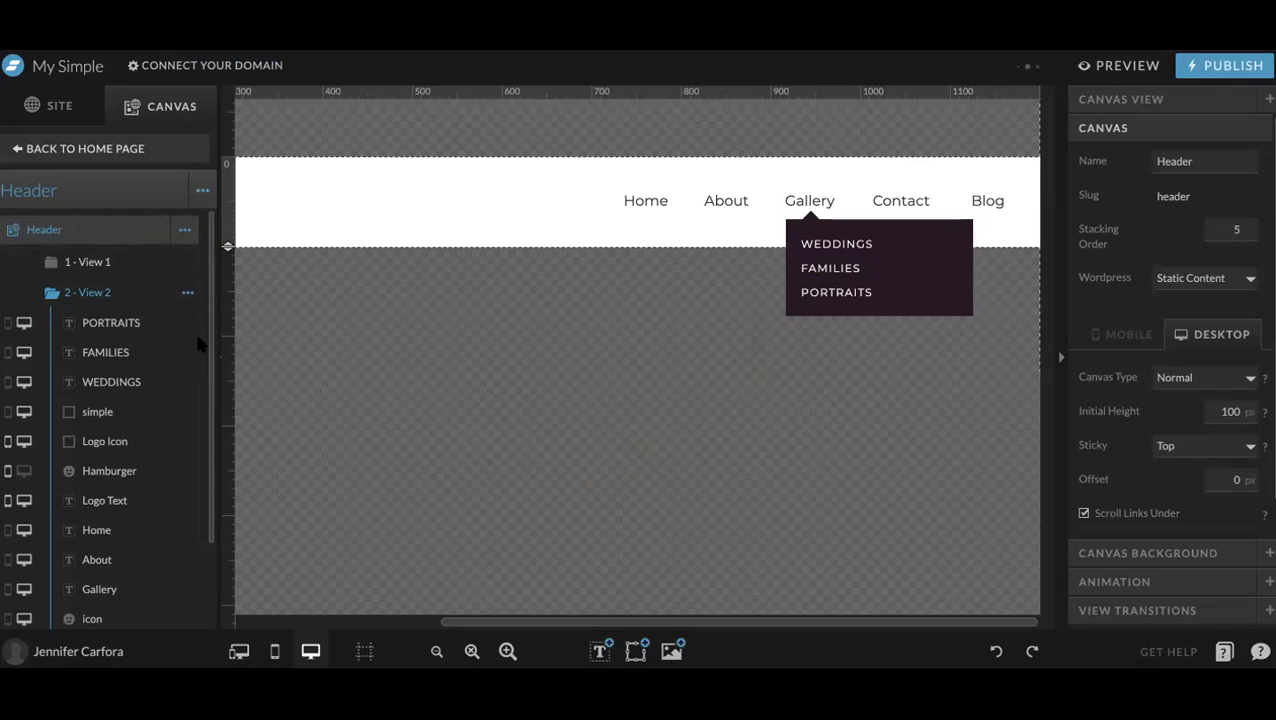
{"action": "left_click", "coordinate": [122, 602]}
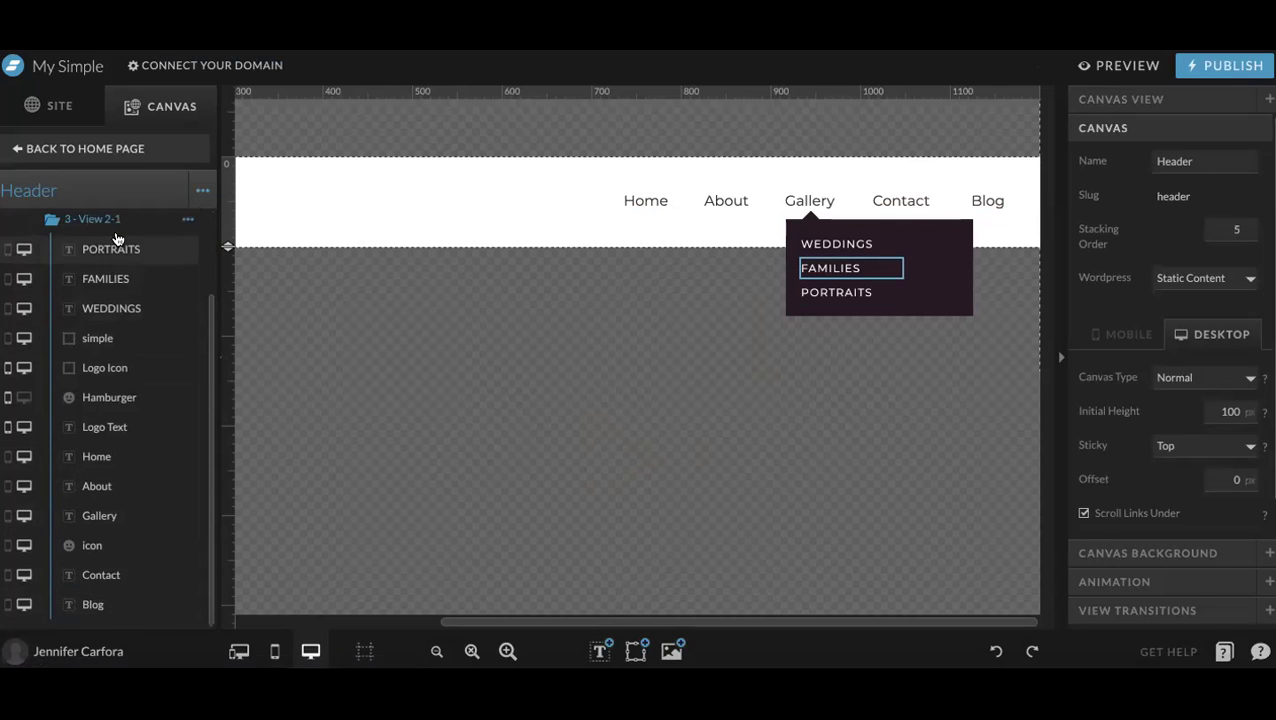
{"action": "double_click", "coordinate": [319, 239]}
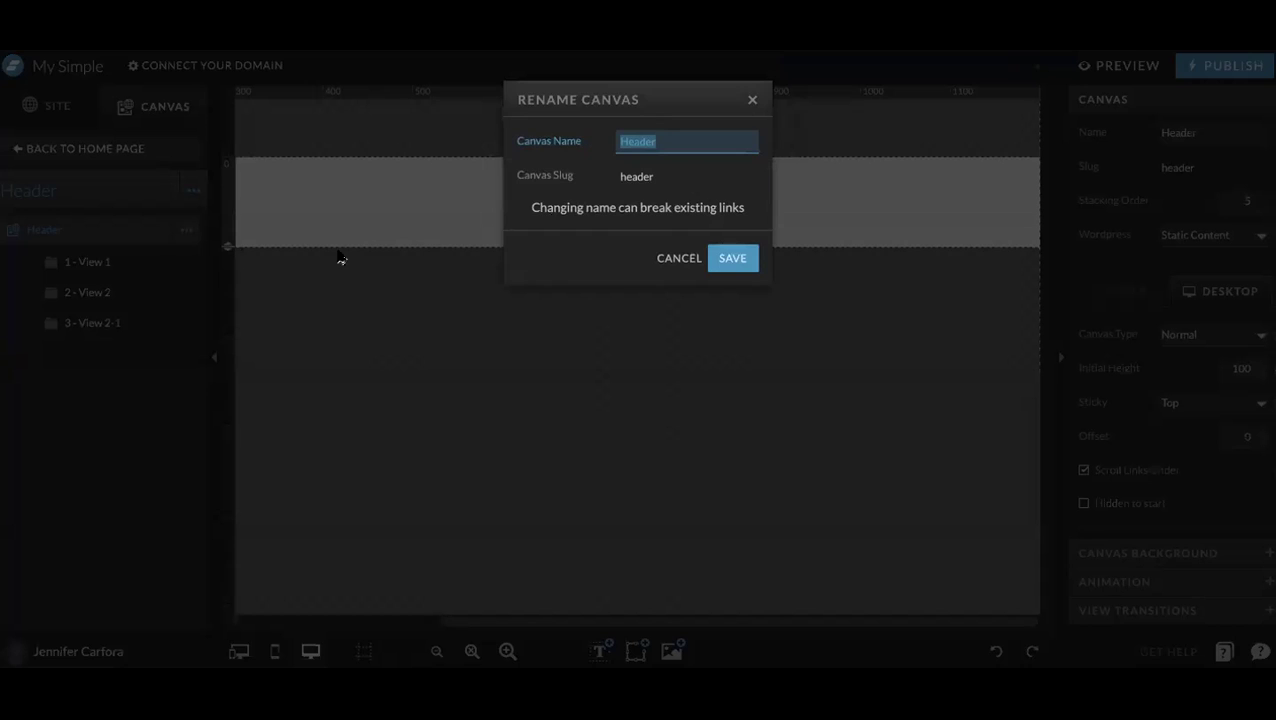
{"action": "left_click", "coordinate": [672, 259]}
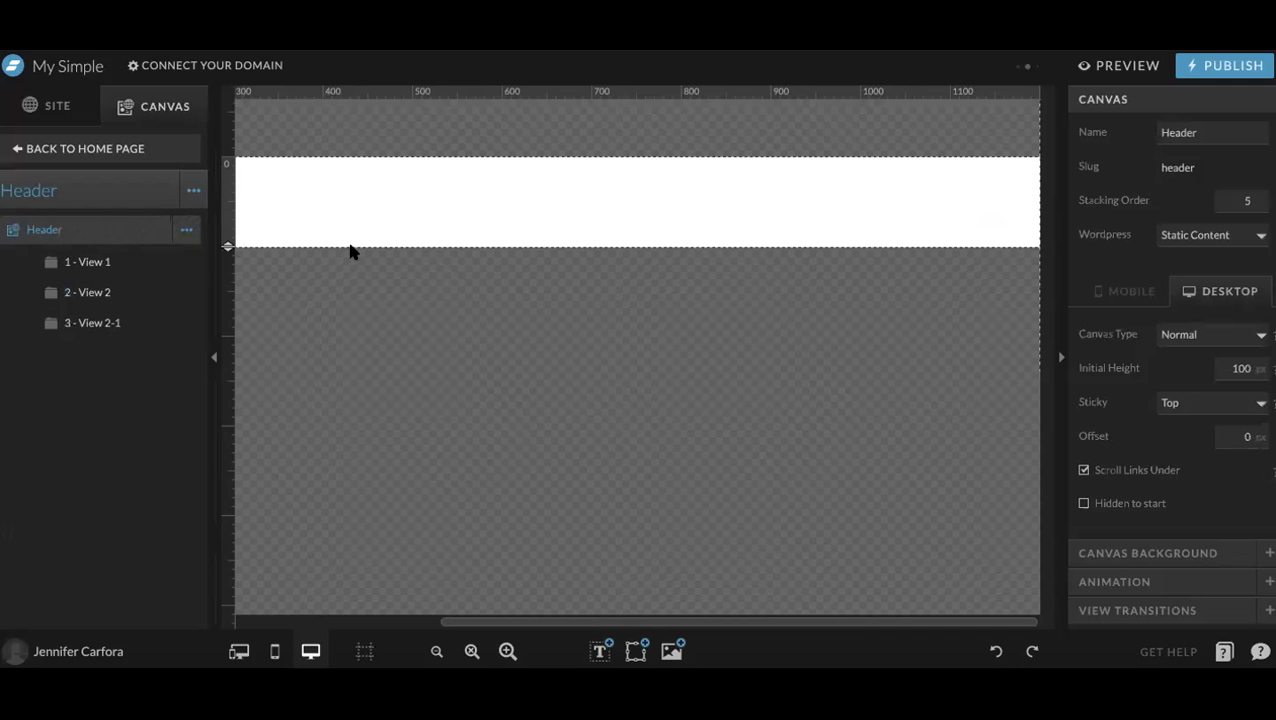
{"action": "double_click", "coordinate": [116, 330]}
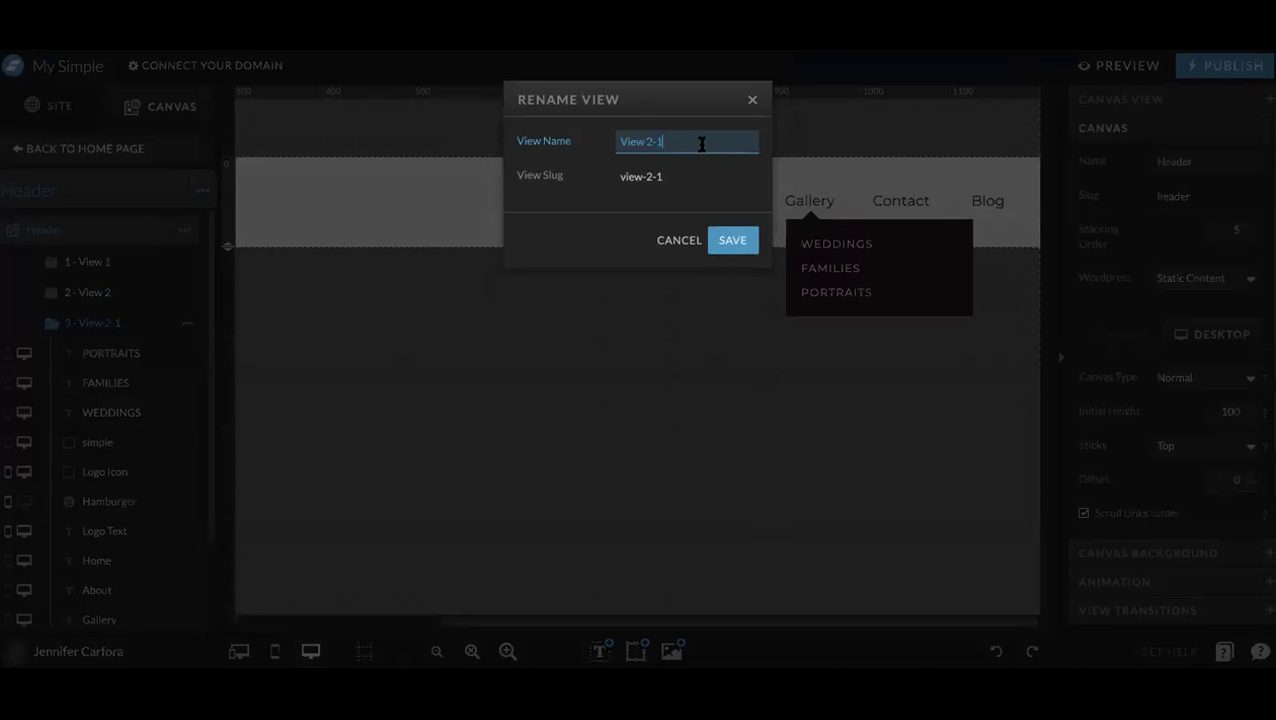
{"action": "type", "text": "View 3"}
{"action": "key", "text": "Return"}
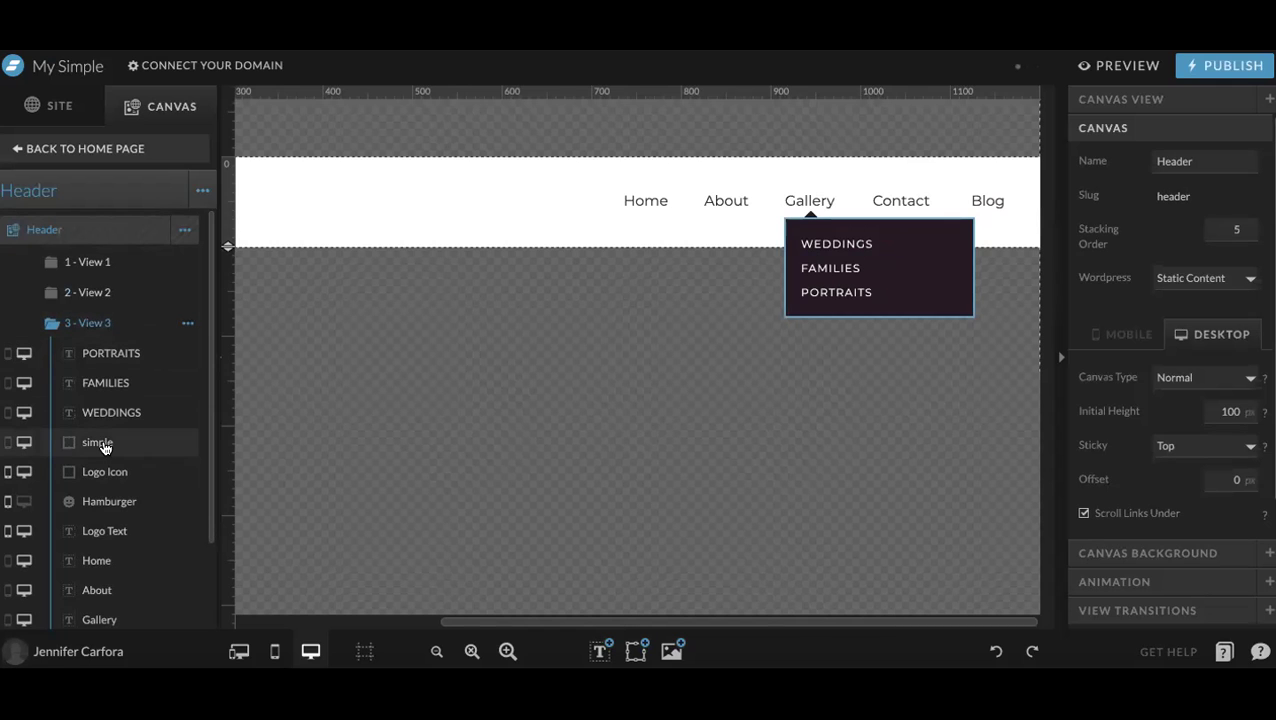
In View 3, stretch the dark dropdown rectangle downward to about 167 px high and move the PORTRAITS text near its lower edge
{"action": "left_click", "coordinate": [886, 314]}
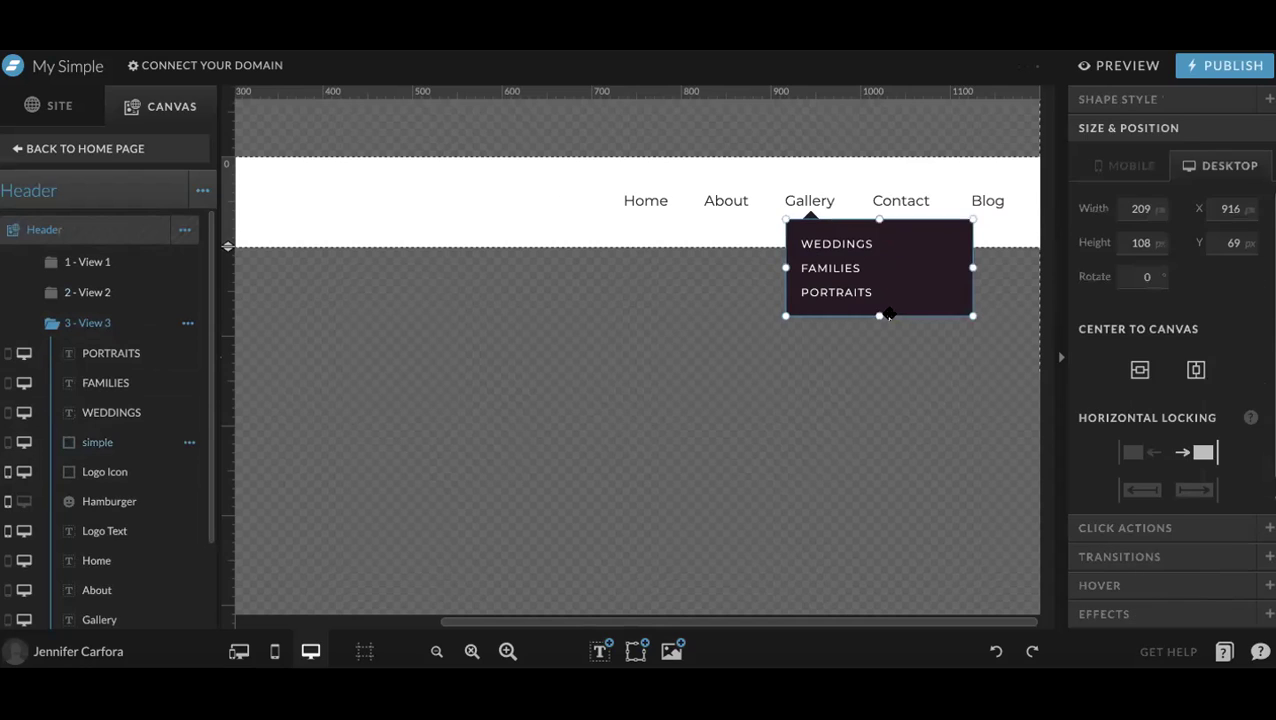
{"action": "left_click_drag", "start_coordinate": [879, 318], "coordinate": [879, 361]}
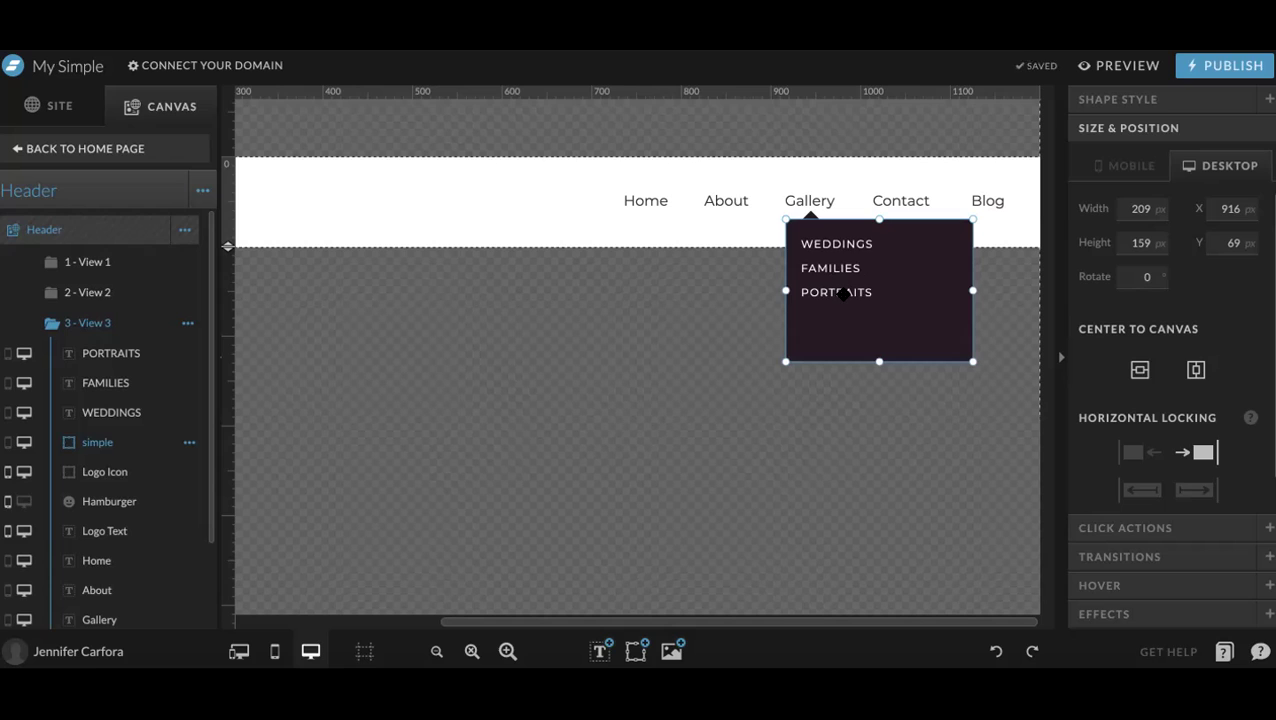
{"action": "left_click", "coordinate": [843, 294]}
{"action": "left_click_drag", "start_coordinate": [843, 296], "coordinate": [880, 369]}
{"action": "left_click", "coordinate": [874, 361]}
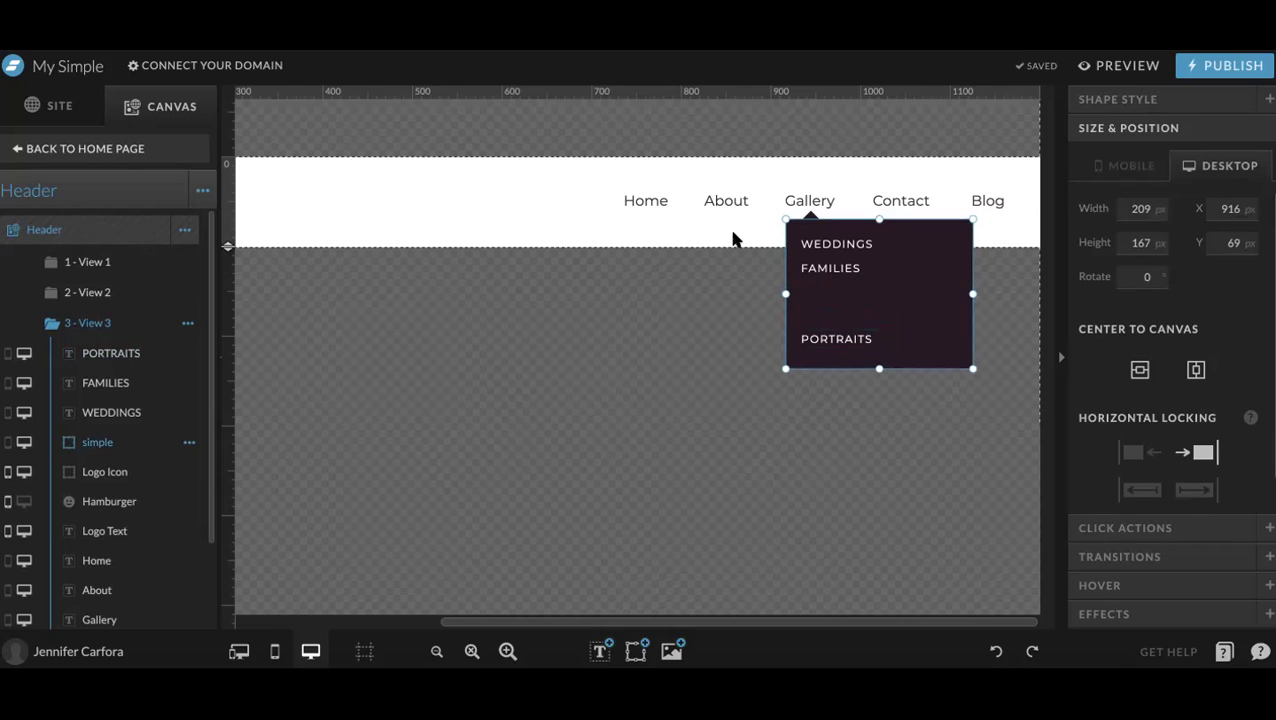
Duplicate the FAMILIES text, place the copy indented below it at about X 954, Y 137, and change its text to MATERNITY
{"action": "left_click", "coordinate": [784, 275]}
{"action": "left_click", "coordinate": [832, 268]}
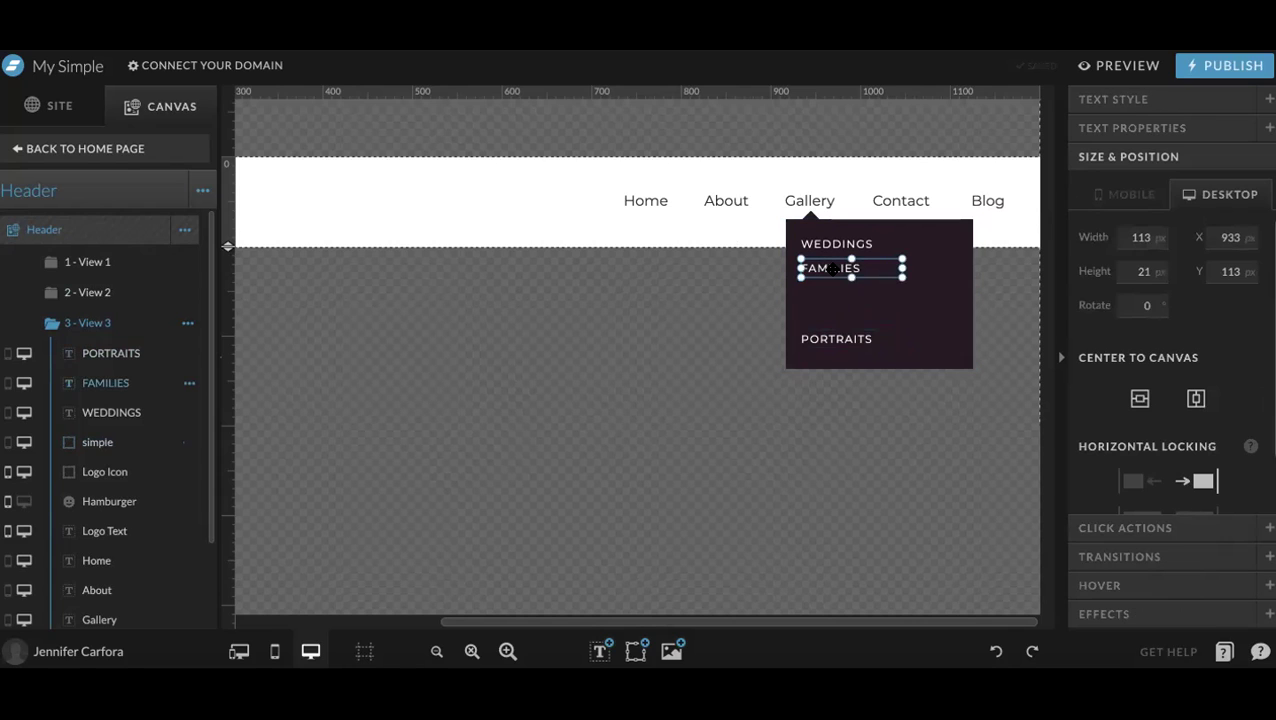
{"action": "key", "text": "ctrl+d"}
{"action": "left_click_drag", "start_coordinate": [832, 268], "coordinate": [852, 292]}
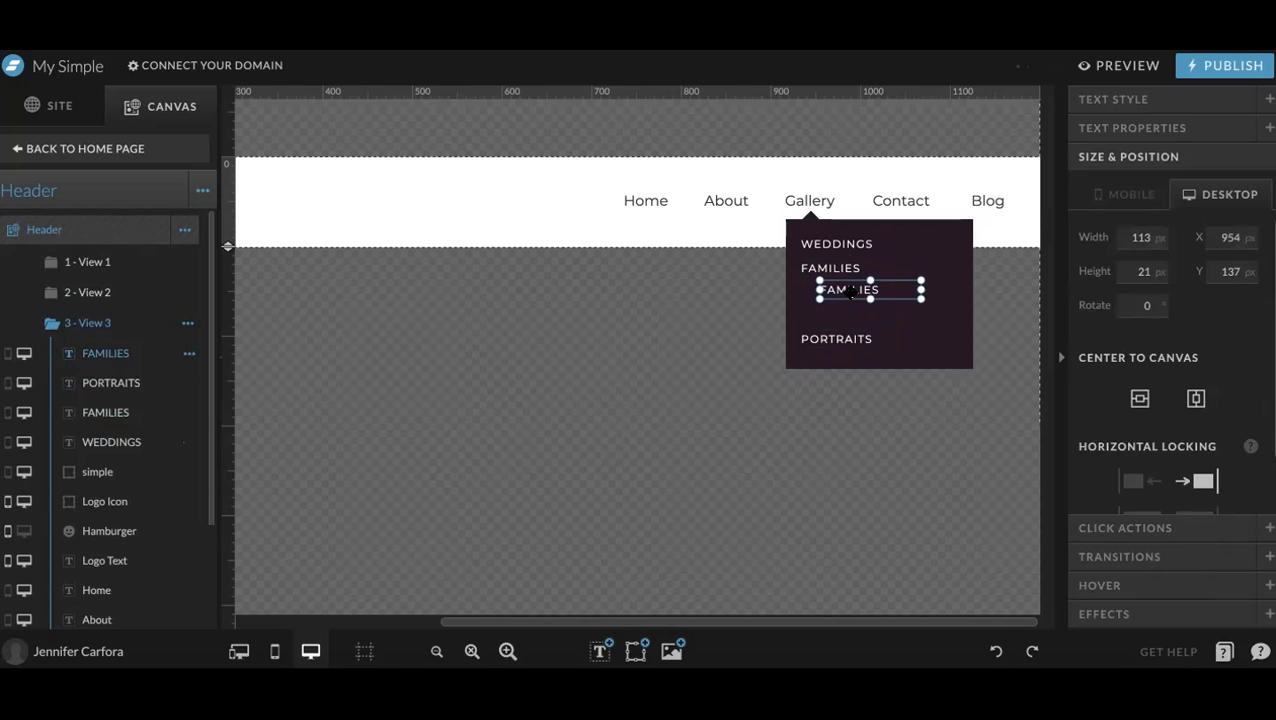
{"action": "double_click", "coordinate": [852, 292]}
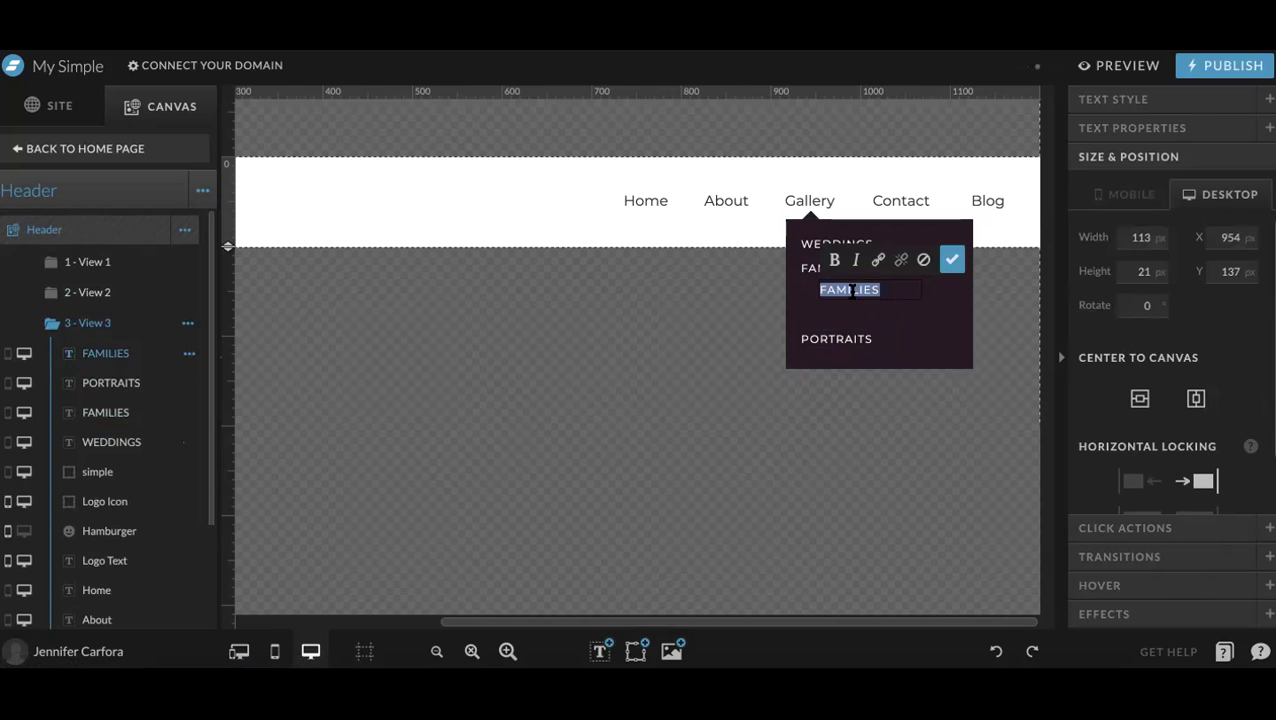
{"action": "type", "text": "MATERNITY"}
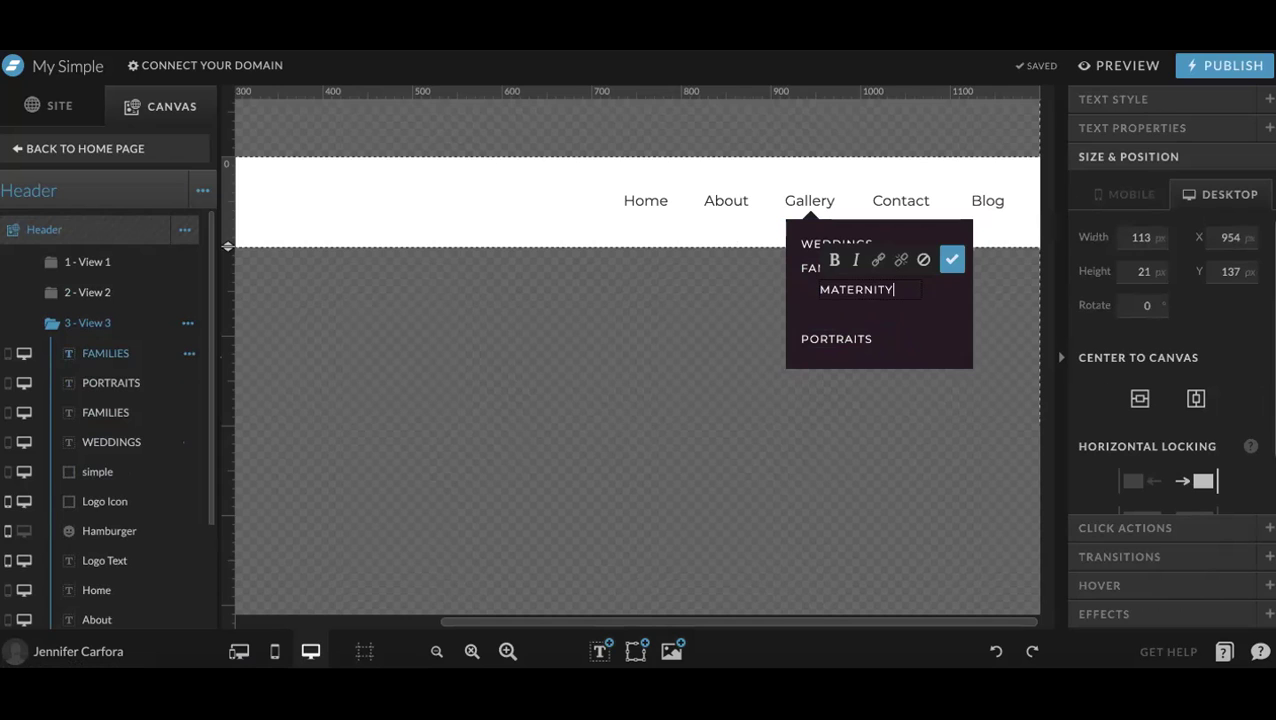
{"action": "left_click", "coordinate": [951, 259]}
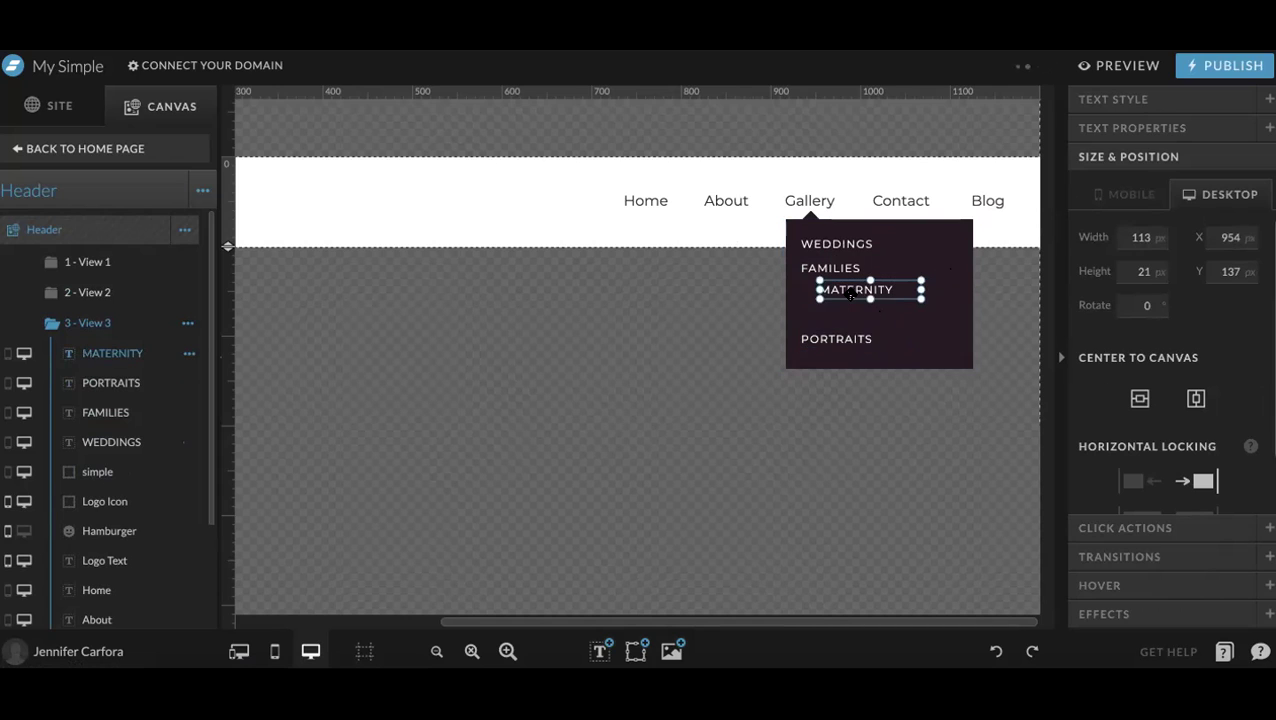
Duplicate the MATERNITY text, place the copy directly below it at about Y 163, and change its text to NEWBORN
{"action": "key", "text": "ctrl+d"}
{"action": "left_click_drag", "start_coordinate": [850, 294], "coordinate": [849, 316]}
{"action": "double_click", "coordinate": [849, 316]}
{"action": "type", "text": "NEWBORN"}
{"action": "left_click", "coordinate": [950, 283]}
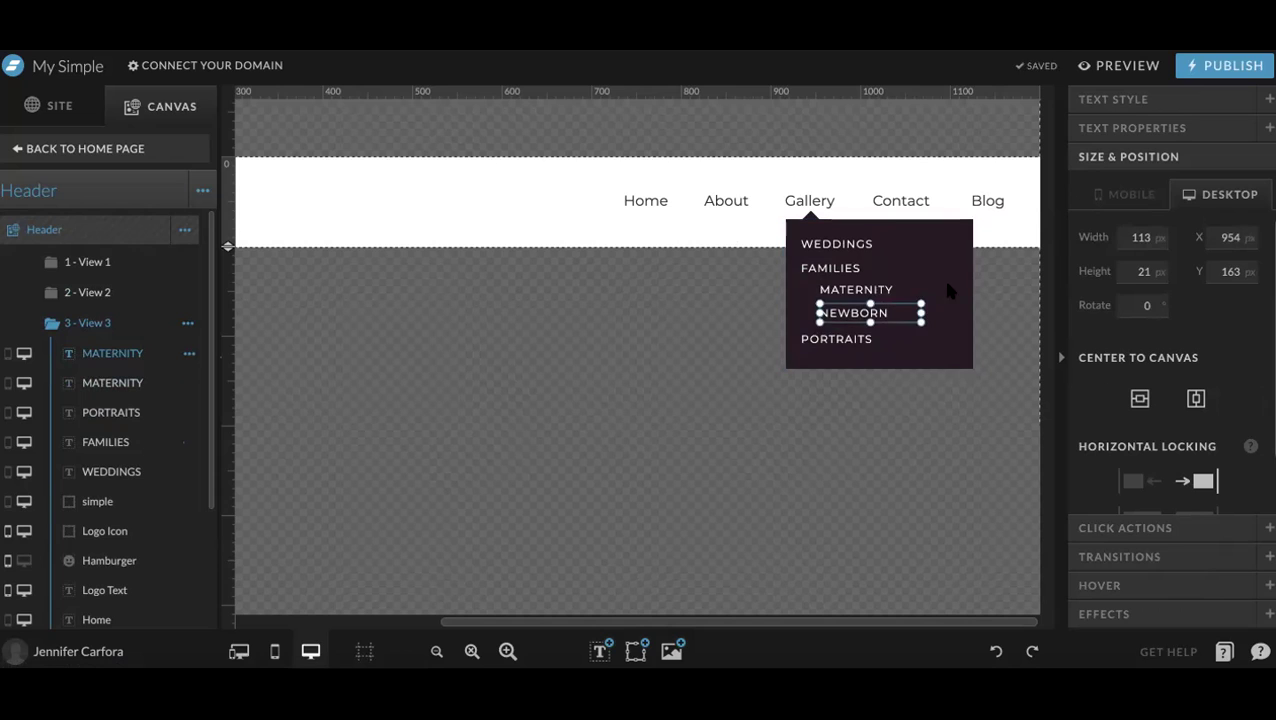
Extend the dropdown rectangle to about 190 px high and move PORTRAITS further down to leave room for another submenu item
{"action": "left_click", "coordinate": [908, 350]}
{"action": "left_click_drag", "start_coordinate": [879, 368], "coordinate": [878, 391]}
{"action": "left_click", "coordinate": [857, 345]}
{"action": "left_click_drag", "start_coordinate": [857, 347], "coordinate": [858, 364]}
{"action": "left_click", "coordinate": [862, 390]}
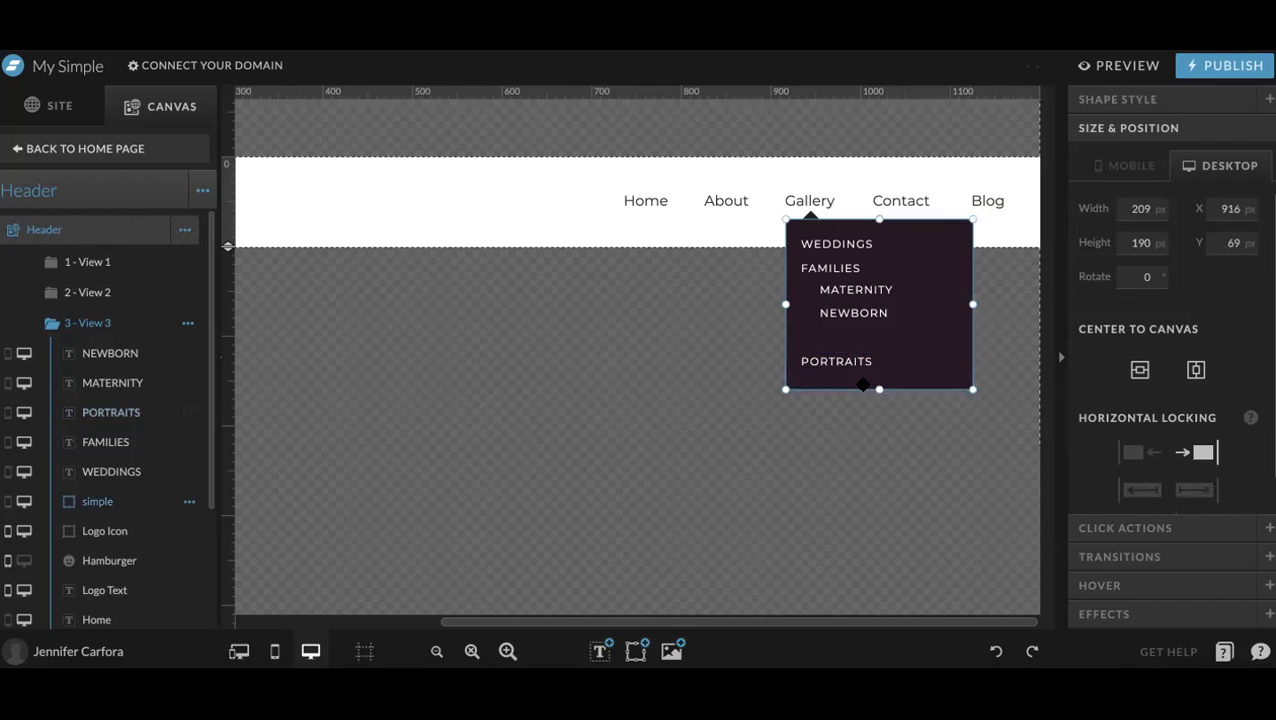
Duplicate the NEWBORN text, place the copy below it at about Y 190, and change its text to FAMILY
{"action": "left_click", "coordinate": [870, 313]}
{"action": "key", "text": "ctrl+d"}
{"action": "left_click_drag", "start_coordinate": [870, 313], "coordinate": [870, 338]}
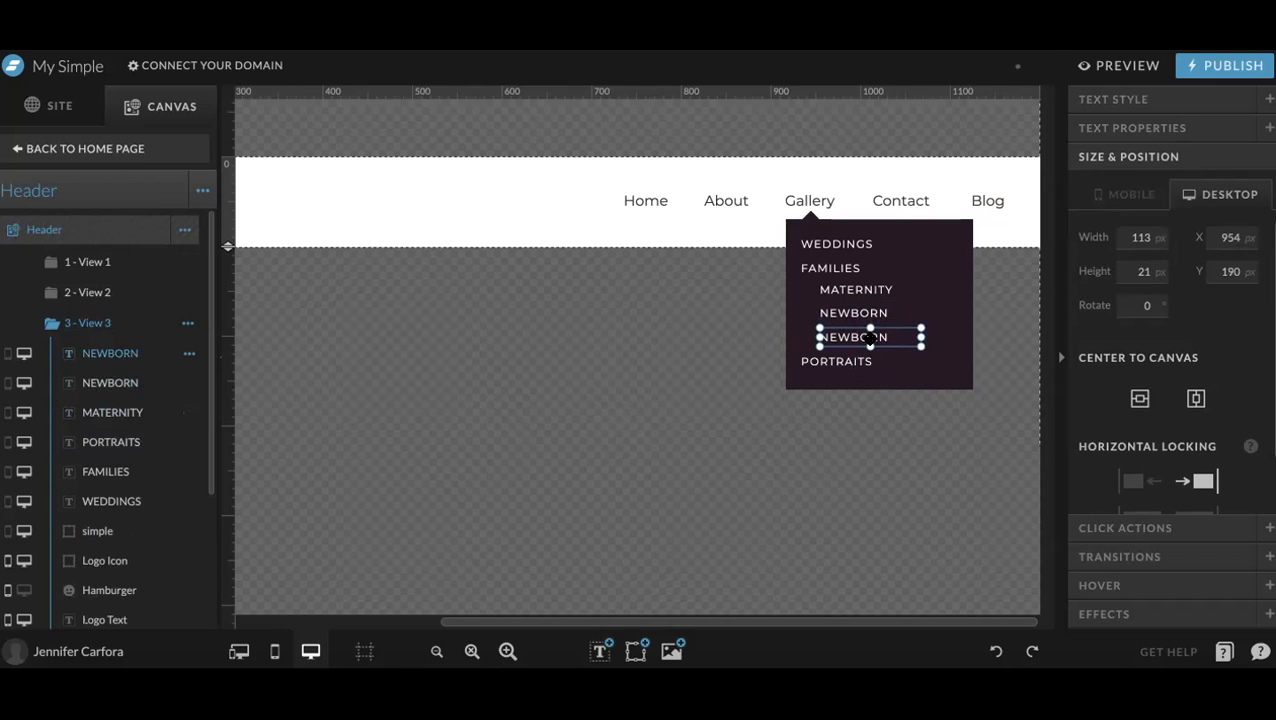
{"action": "double_click", "coordinate": [870, 338]}
{"action": "type", "text": "FA"}
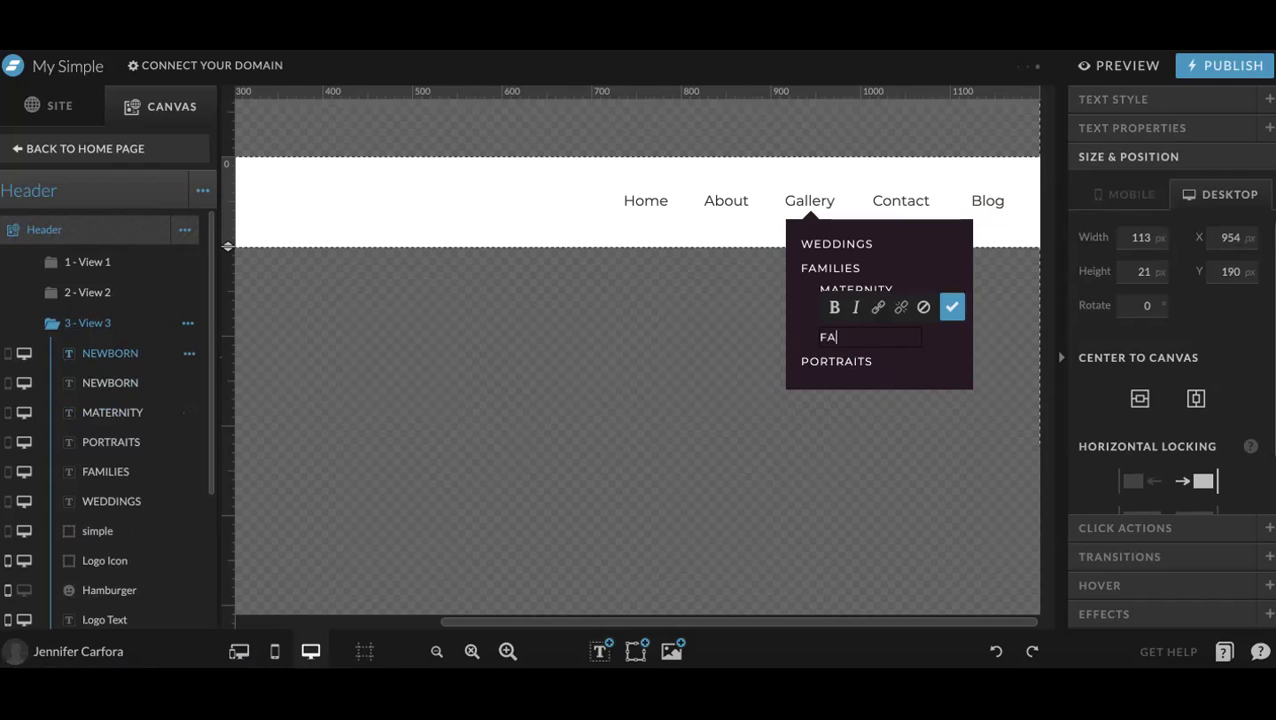
{"action": "type", "text": "MILY"}
{"action": "left_click", "coordinate": [951, 307]}
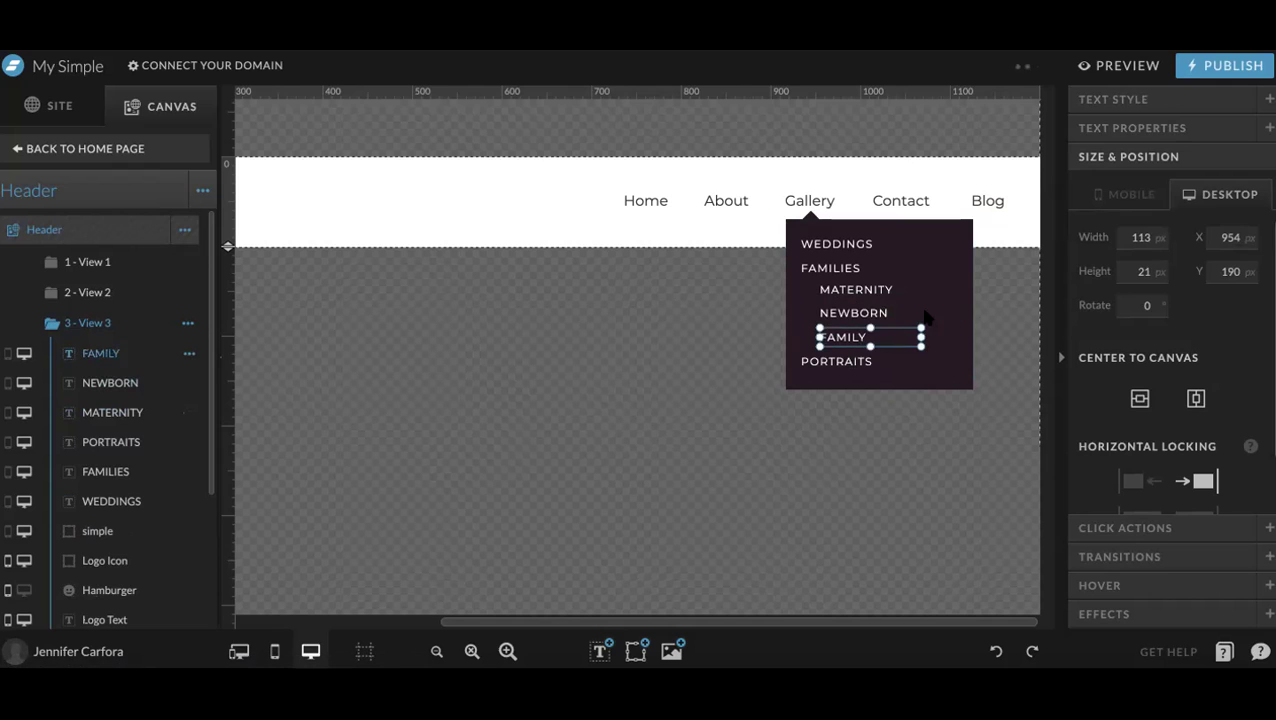
Distribute the MATERNITY, NEWBORN and FAMILY texts evenly in the vertical direction and nudge them slightly down together
{"action": "left_click", "coordinate": [872, 312], "text": "shift"}
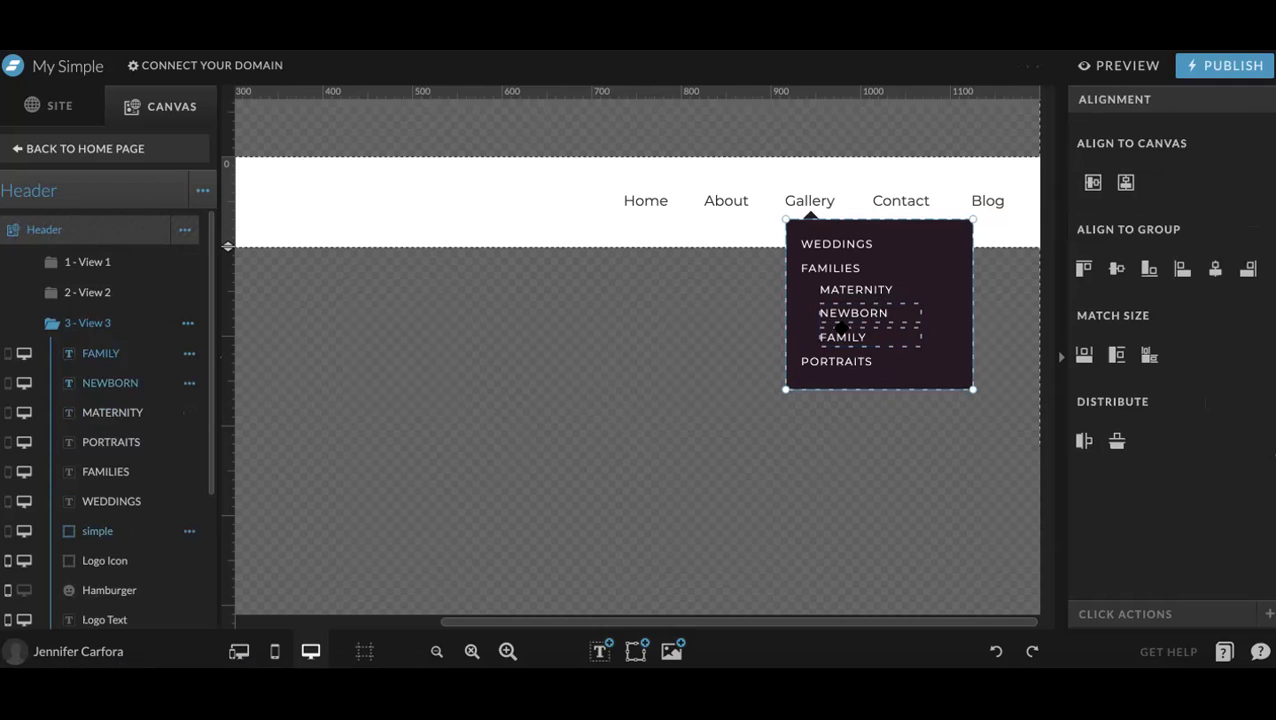
{"action": "left_click", "coordinate": [746, 241]}
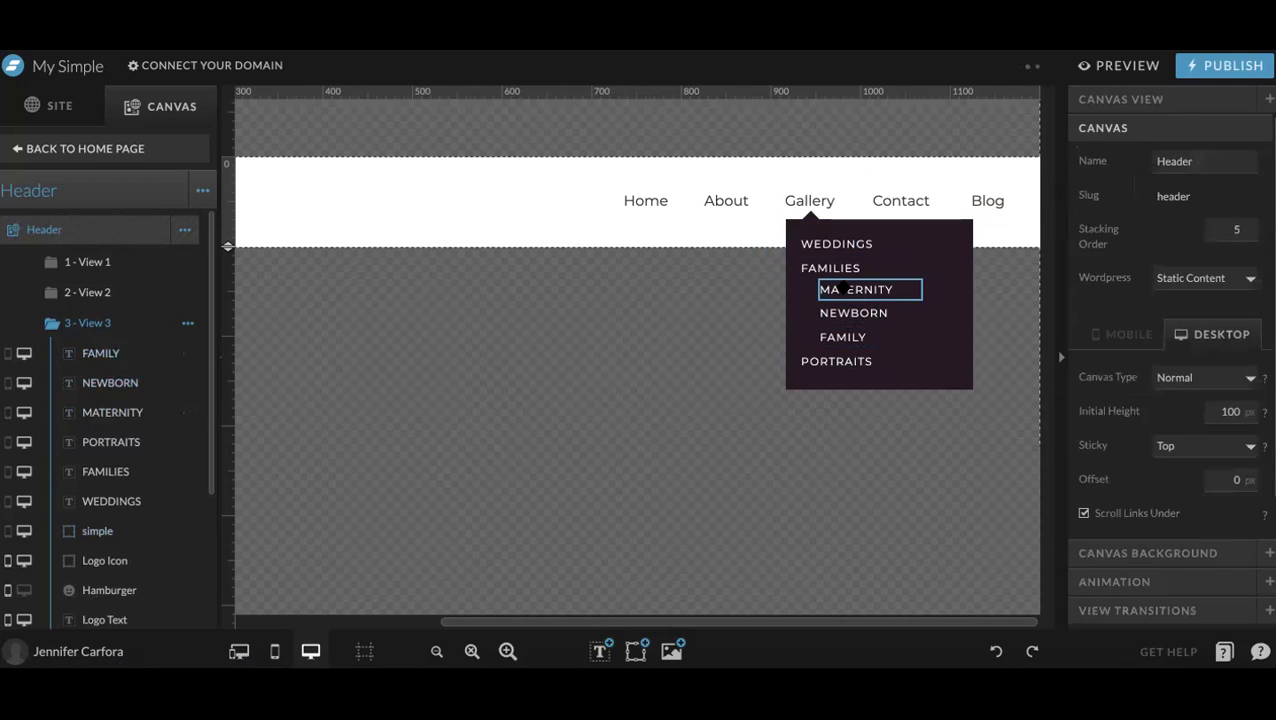
{"action": "left_click", "coordinate": [840, 290]}
{"action": "left_click", "coordinate": [845, 313], "text": "shift"}
{"action": "left_click", "coordinate": [845, 340], "text": "shift"}
{"action": "left_click", "coordinate": [1116, 441]}
{"action": "key", "text": "Down"}
{"action": "key", "text": "Down"}
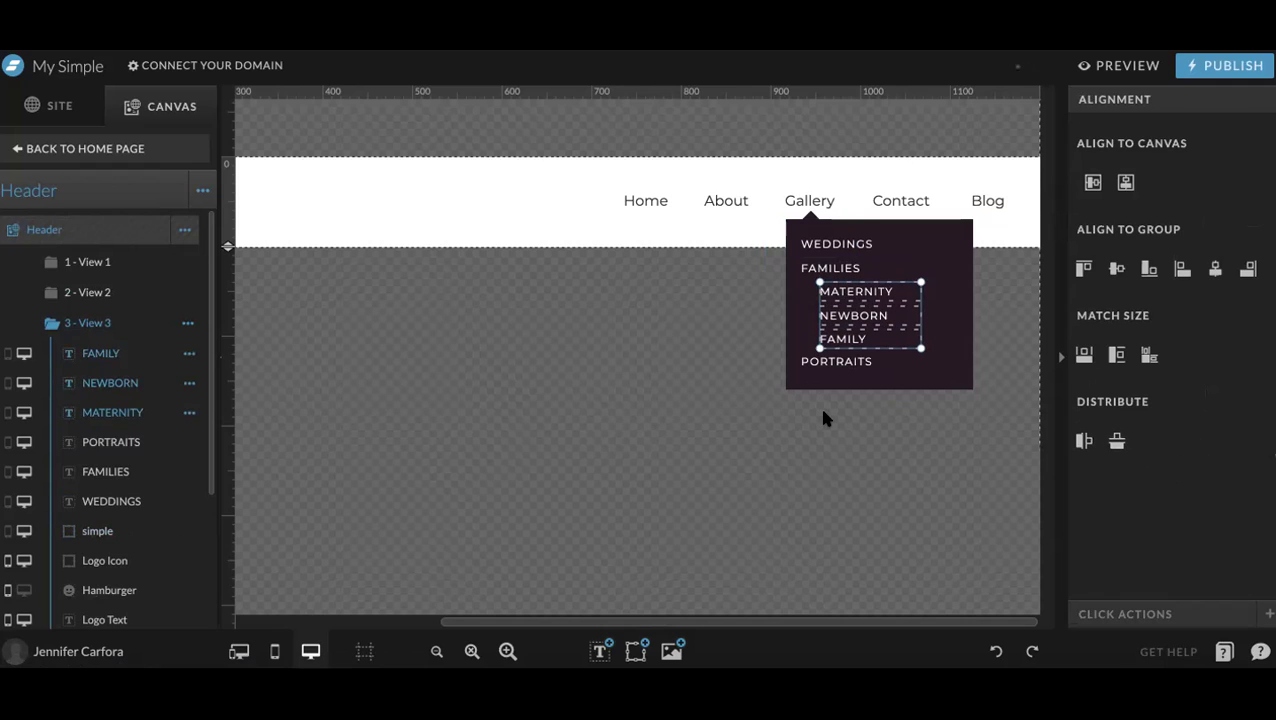
{"action": "left_click", "coordinate": [737, 238]}
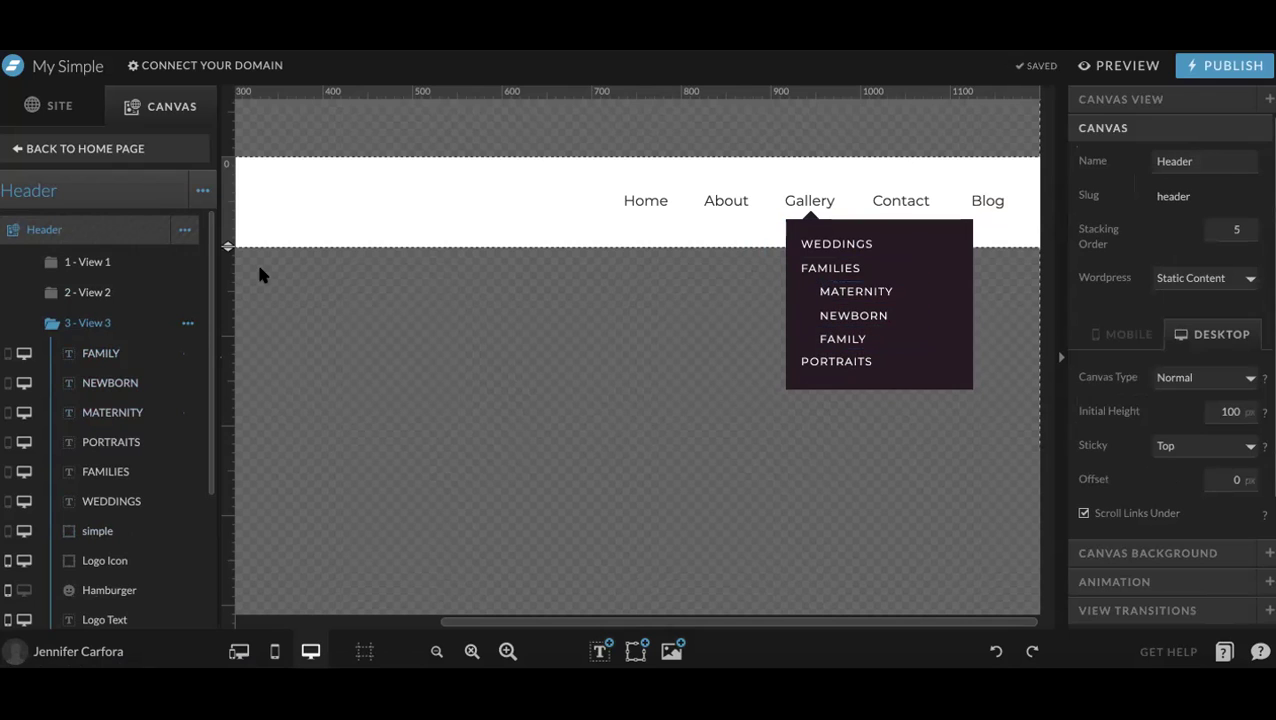
In View 2, link the FAMILIES text to View 3 of this canvas, with Scroll to Canvas turned off
{"action": "left_click", "coordinate": [105, 325]}
{"action": "left_click", "coordinate": [100, 292]}
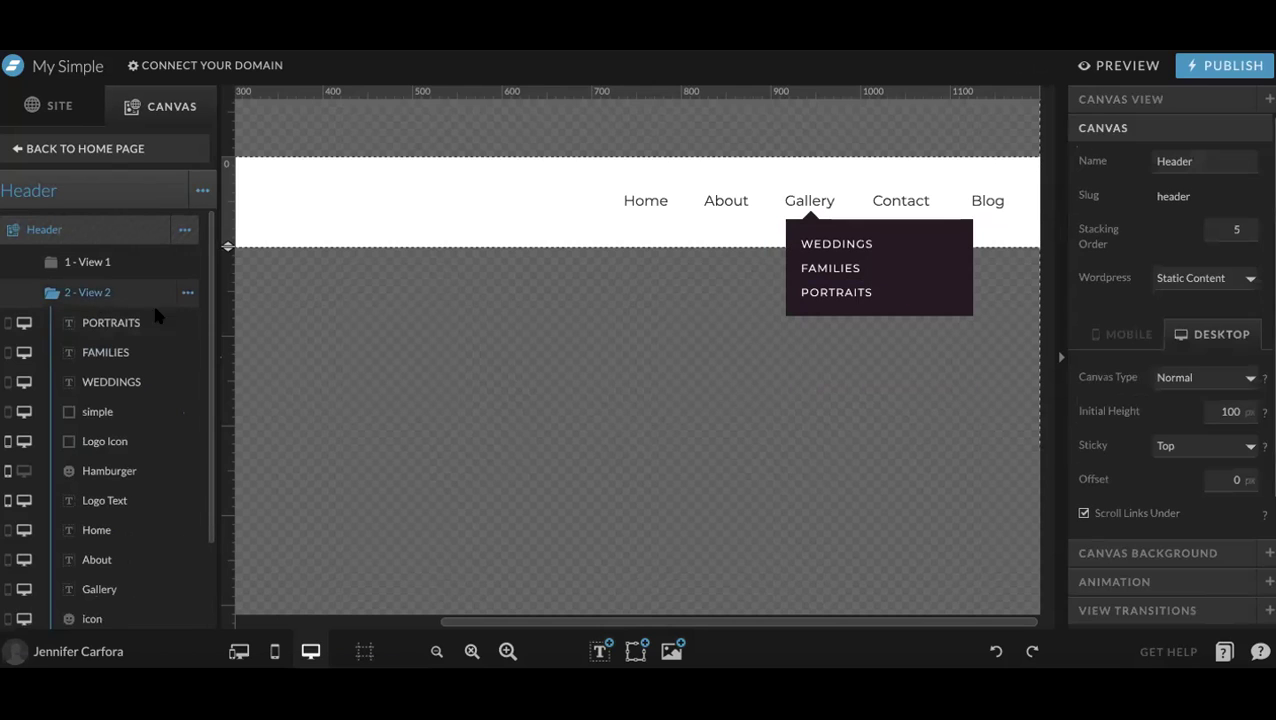
{"action": "left_click", "coordinate": [803, 275]}
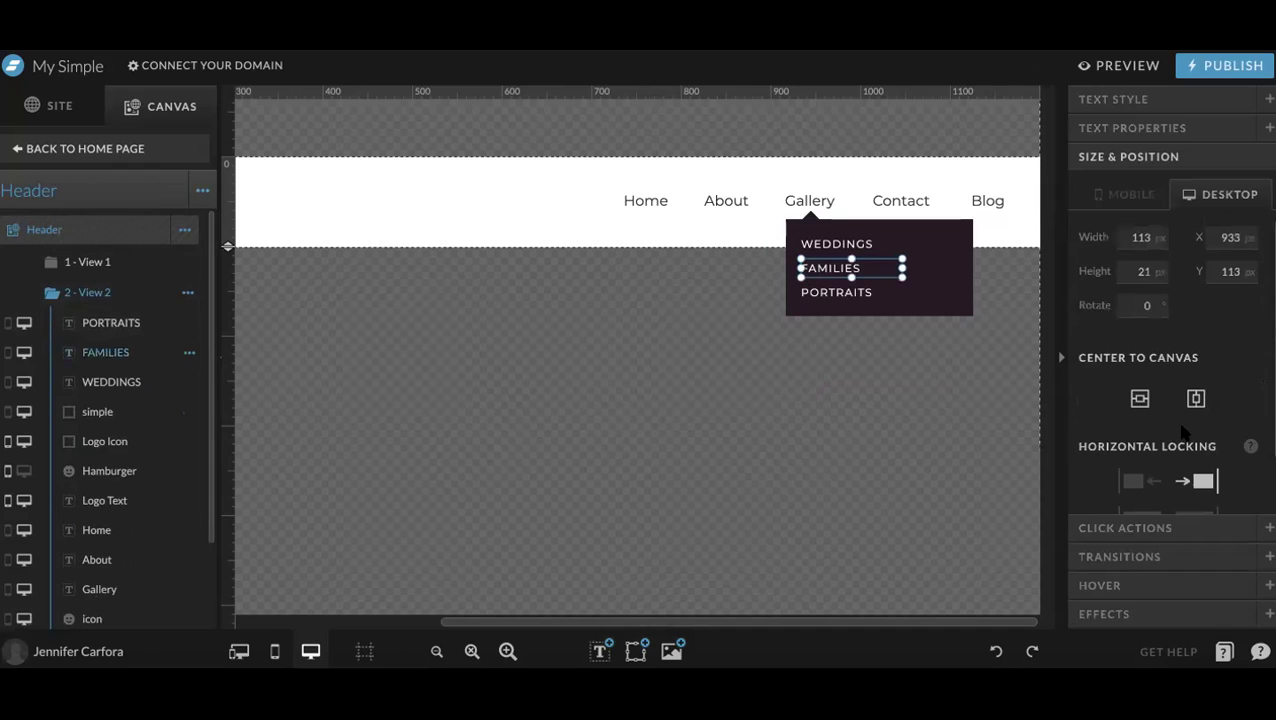
{"action": "left_click", "coordinate": [1150, 528]}
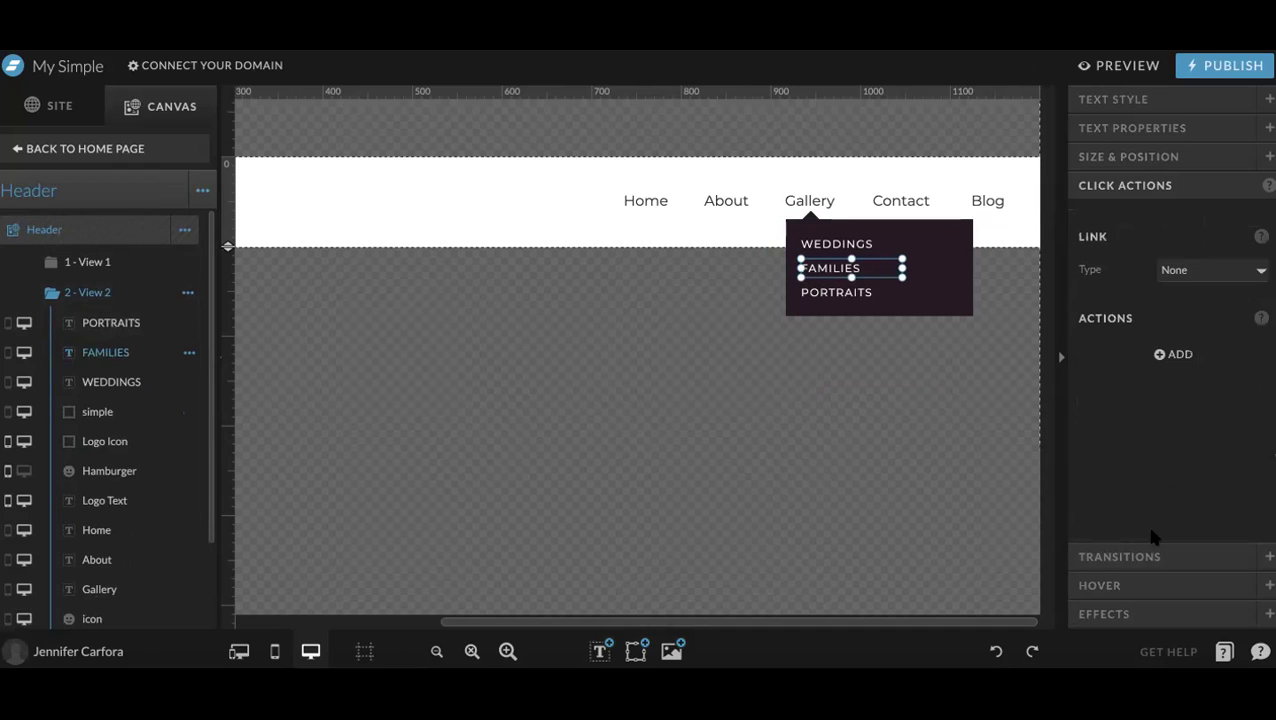
{"action": "left_click", "coordinate": [1189, 278]}
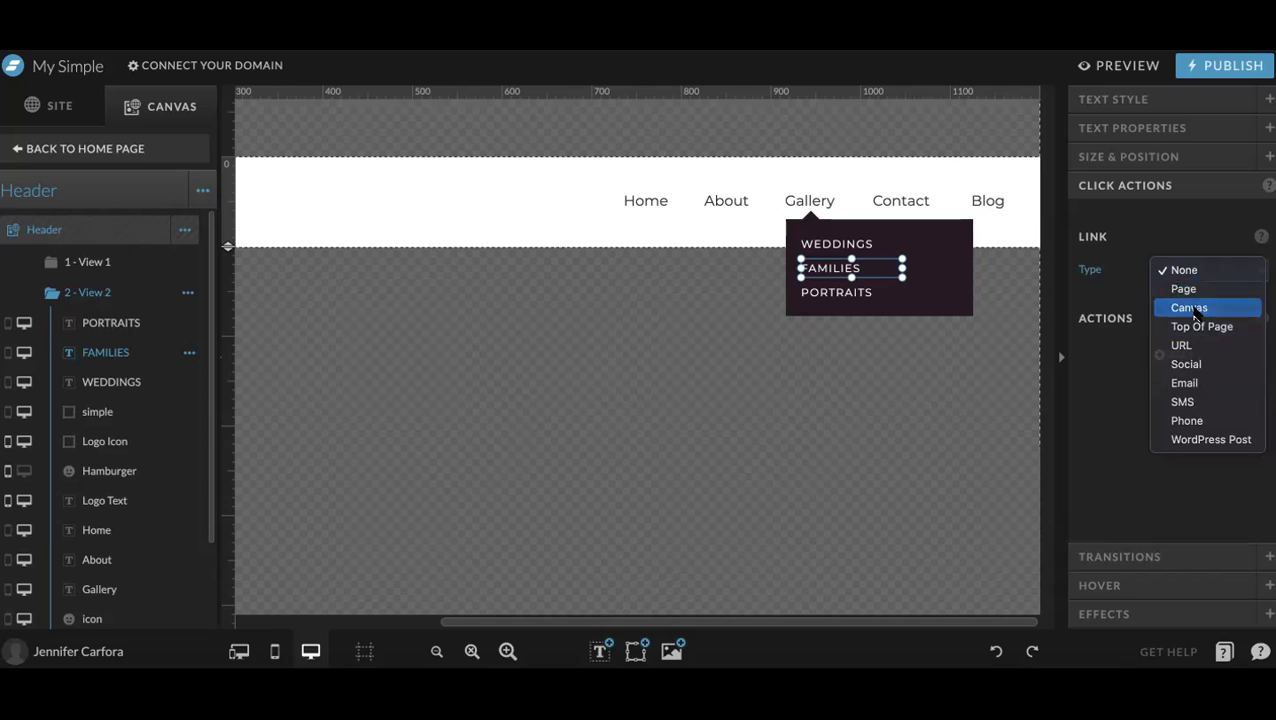
{"action": "left_click", "coordinate": [1193, 308]}
{"action": "left_click", "coordinate": [1195, 312]}
{"action": "left_click", "coordinate": [1196, 327]}
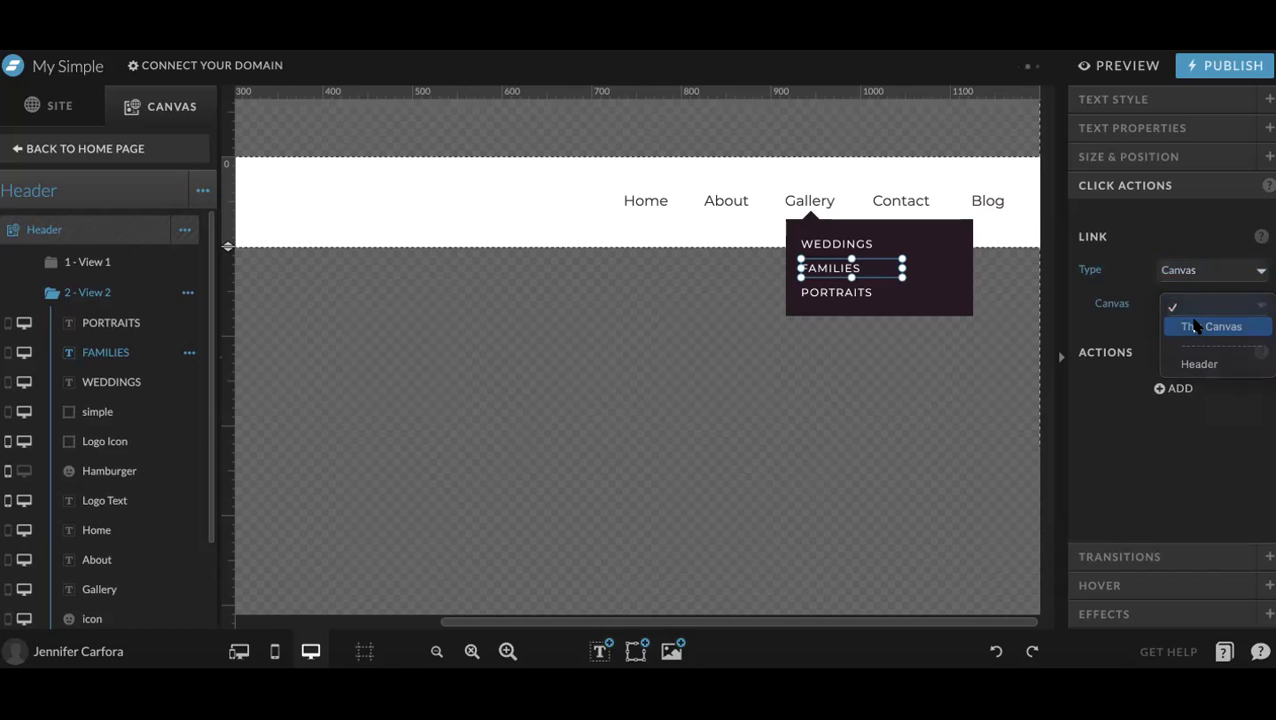
{"action": "left_click", "coordinate": [1197, 340]}
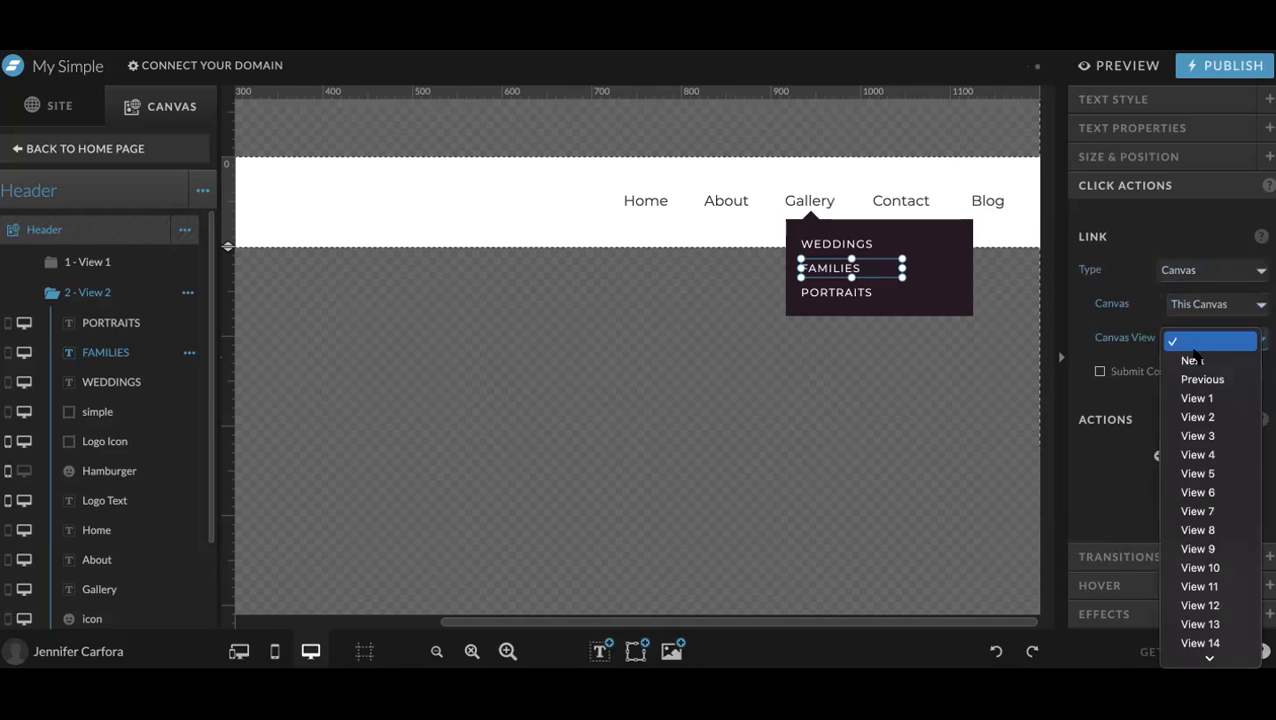
{"action": "left_click", "coordinate": [1197, 437]}
{"action": "left_click", "coordinate": [1145, 371]}
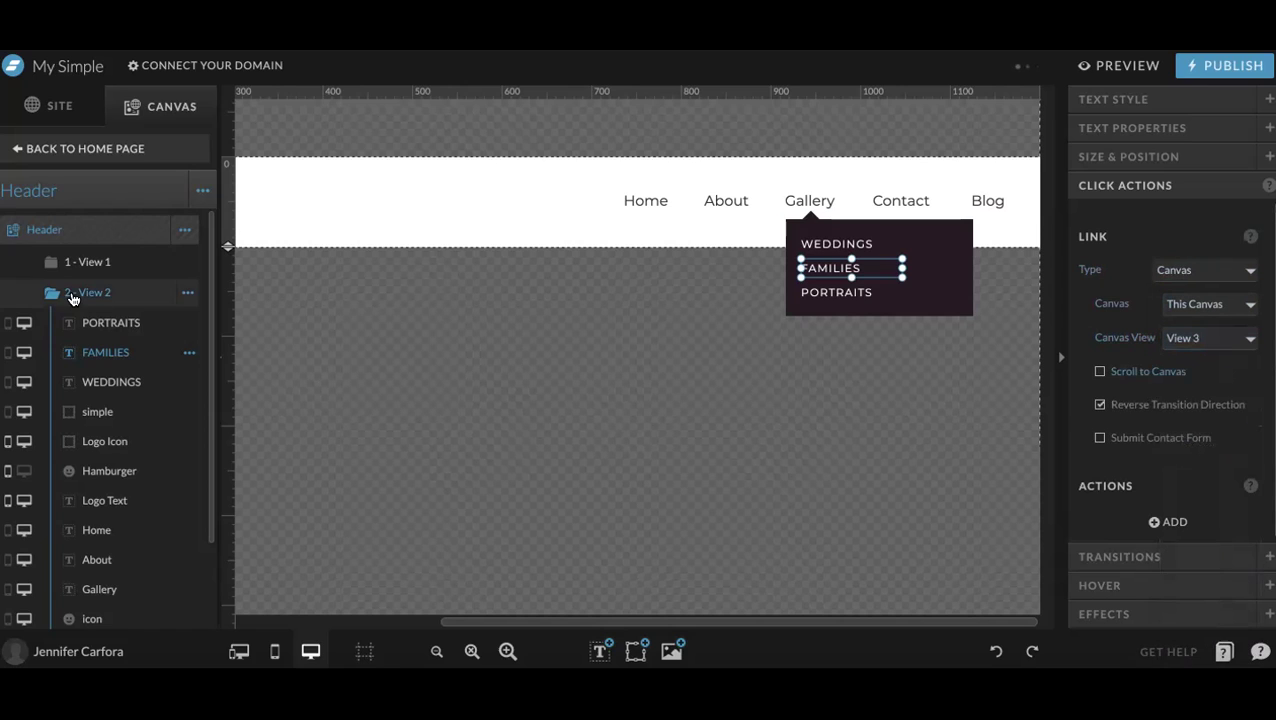
In View 3, link the FAMILIES text back to View 2 of this canvas, with Scroll to Canvas turned off
{"action": "left_click", "coordinate": [72, 292]}
{"action": "left_click", "coordinate": [92, 322]}
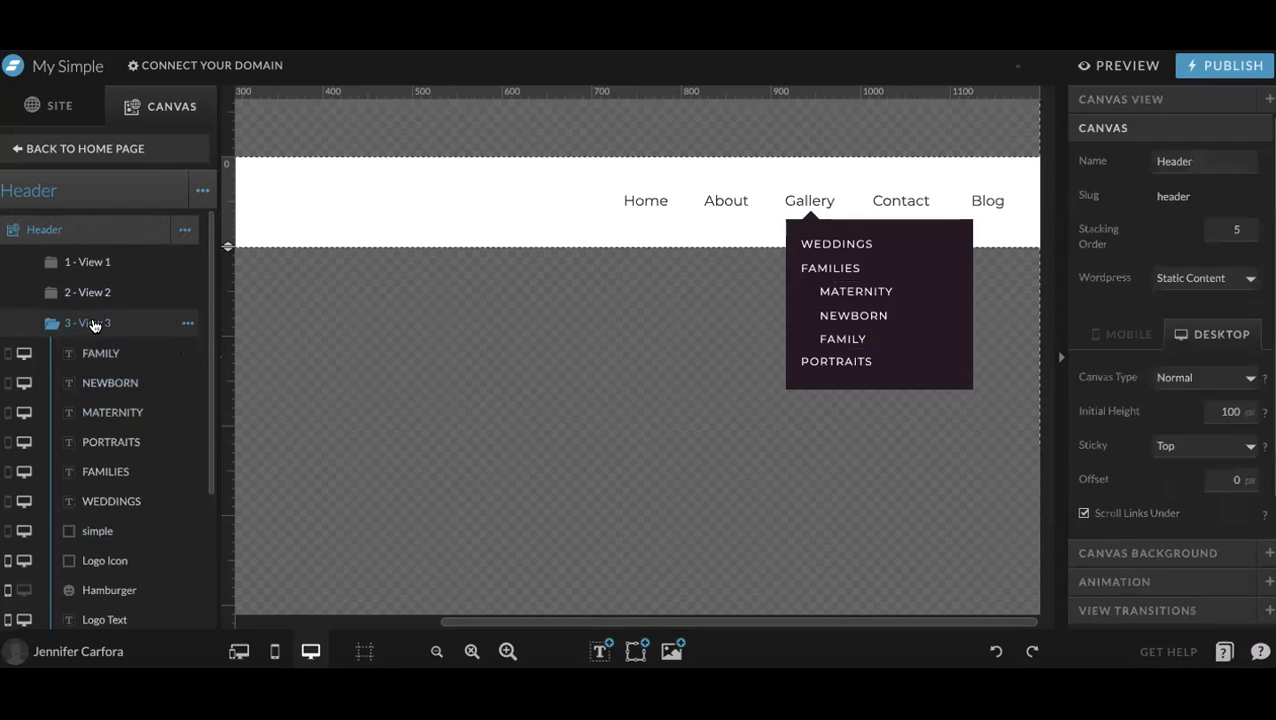
{"action": "left_click", "coordinate": [835, 268]}
{"action": "left_click", "coordinate": [1218, 272]}
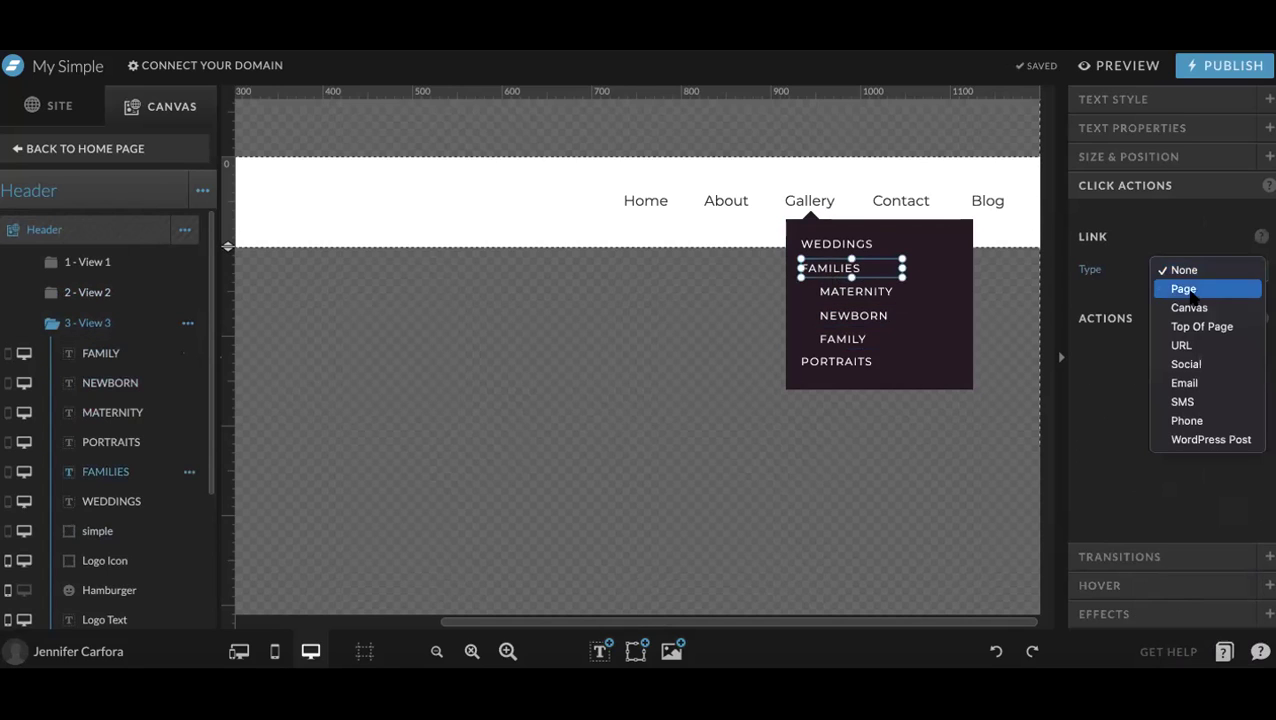
{"action": "left_click", "coordinate": [1187, 306]}
{"action": "left_click", "coordinate": [1192, 306]}
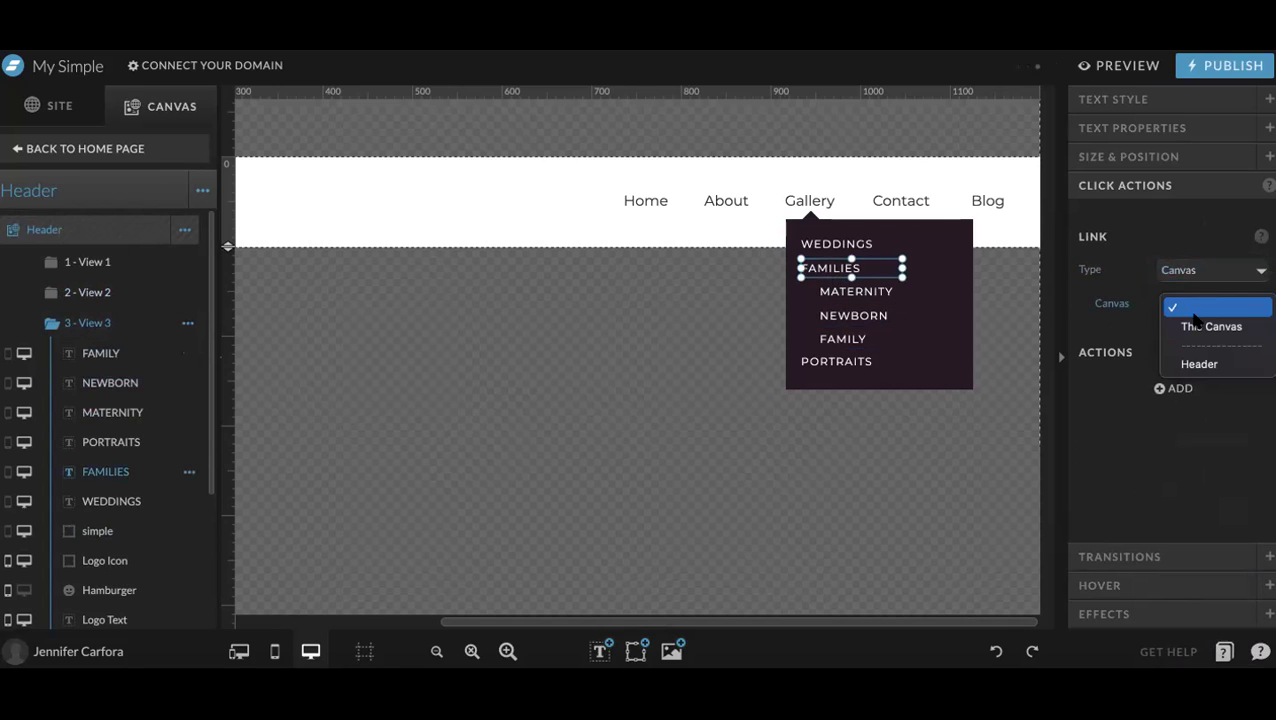
{"action": "left_click", "coordinate": [1195, 326]}
{"action": "left_click", "coordinate": [1197, 340]}
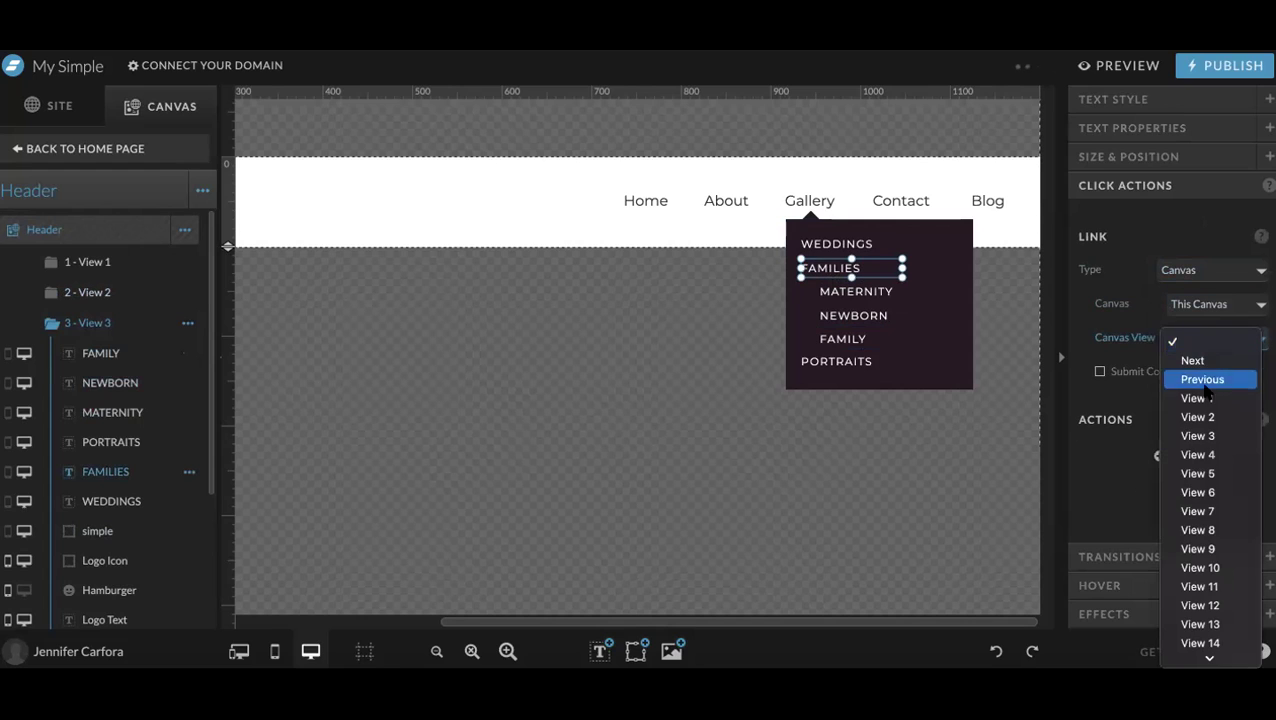
{"action": "left_click", "coordinate": [1208, 415]}
{"action": "left_click", "coordinate": [1135, 372]}
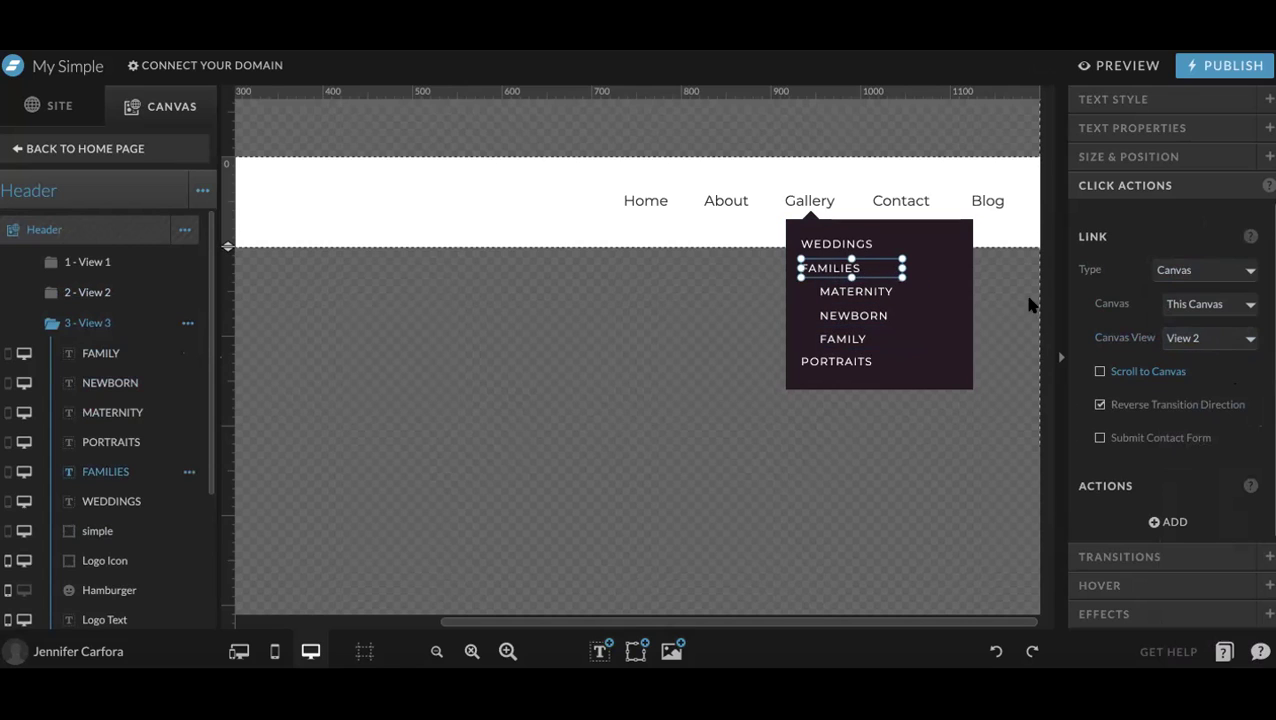
Return to View 2 of the Header canvas and publish the site
{"action": "left_click", "coordinate": [92, 293]}
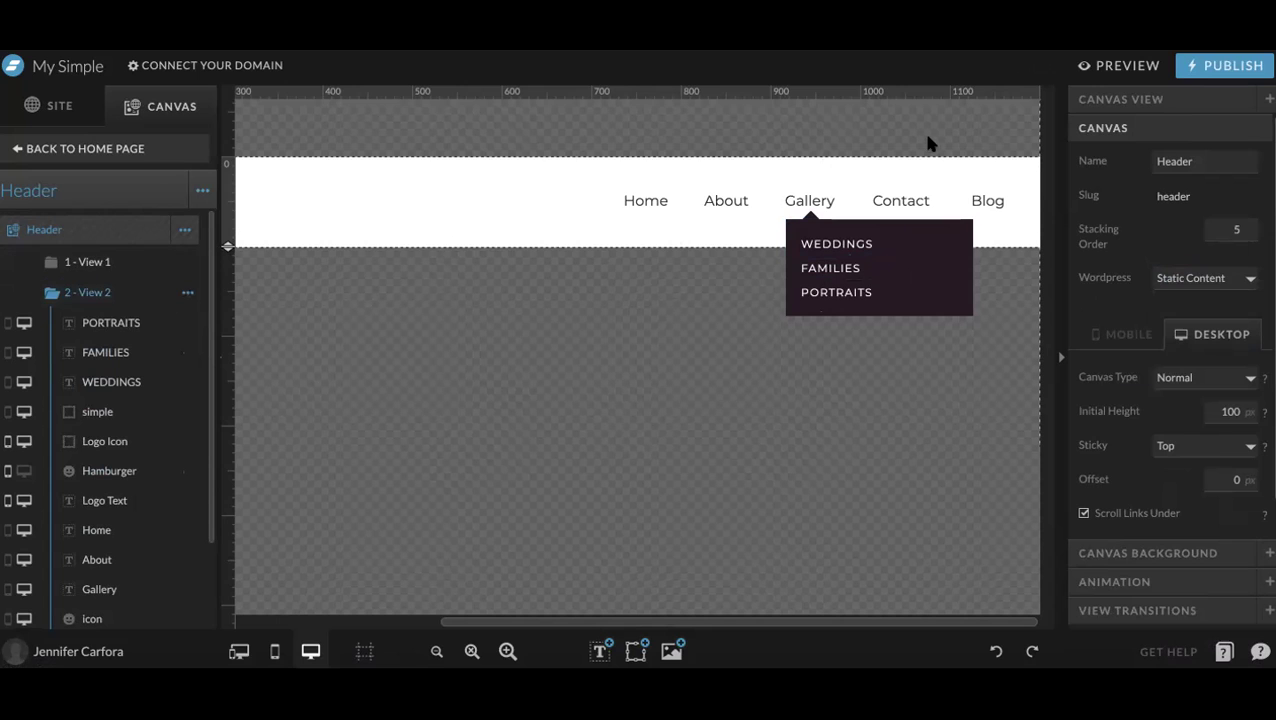
{"action": "left_click", "coordinate": [1253, 70]}
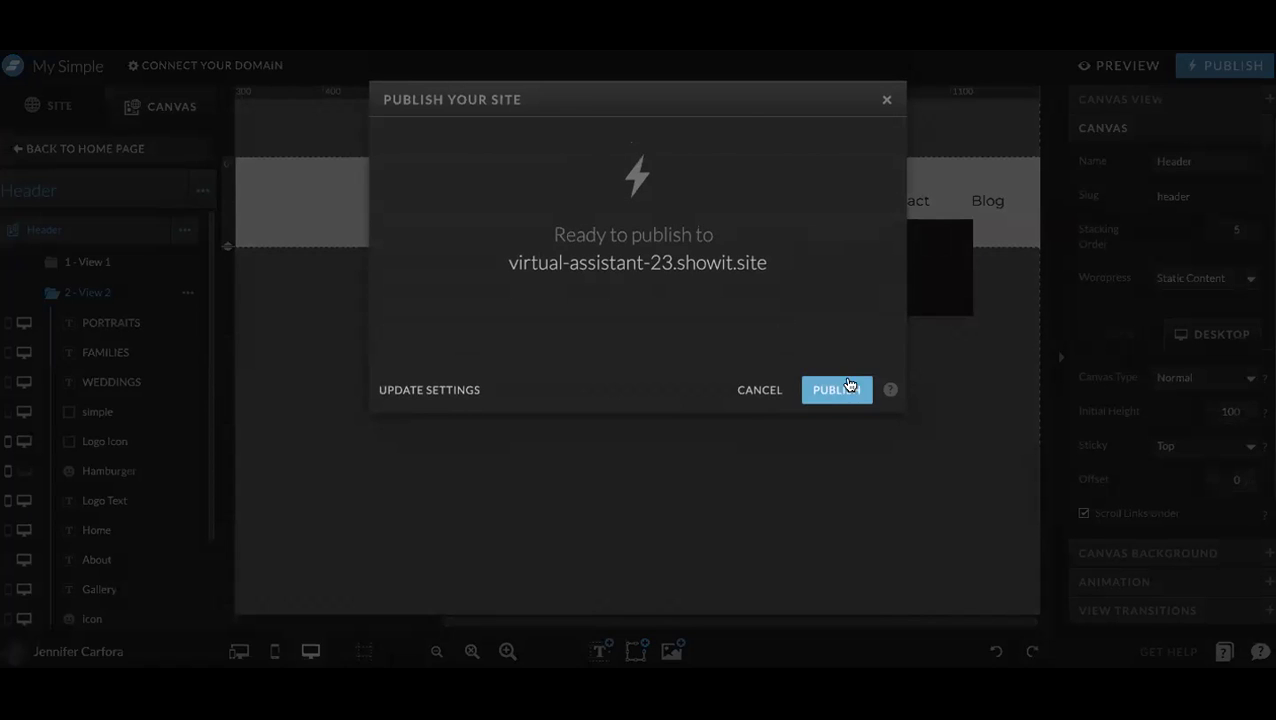
{"action": "left_click", "coordinate": [830, 392]}
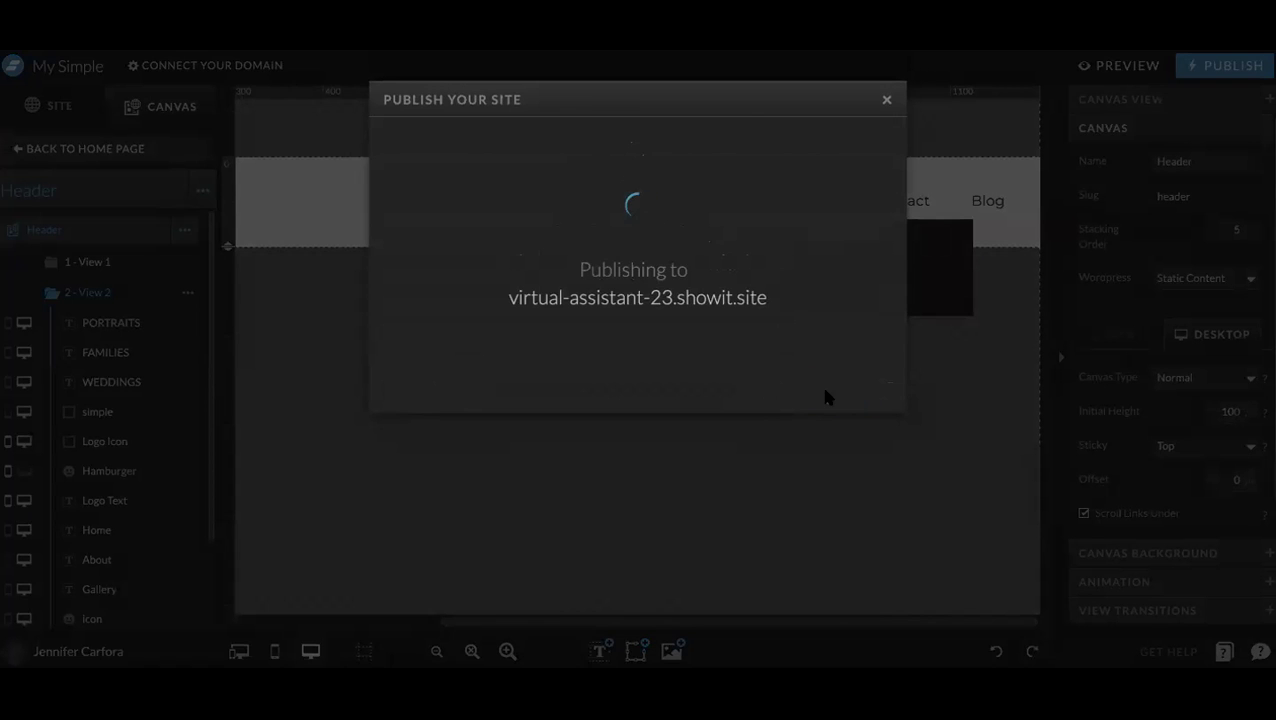
{"action": "left_click", "coordinate": [649, 359]}
Preview the desktop site, test the Gallery dropdown and its FAMILIES submenu toggle, and close the preview
{"action": "left_click", "coordinate": [1118, 65]}
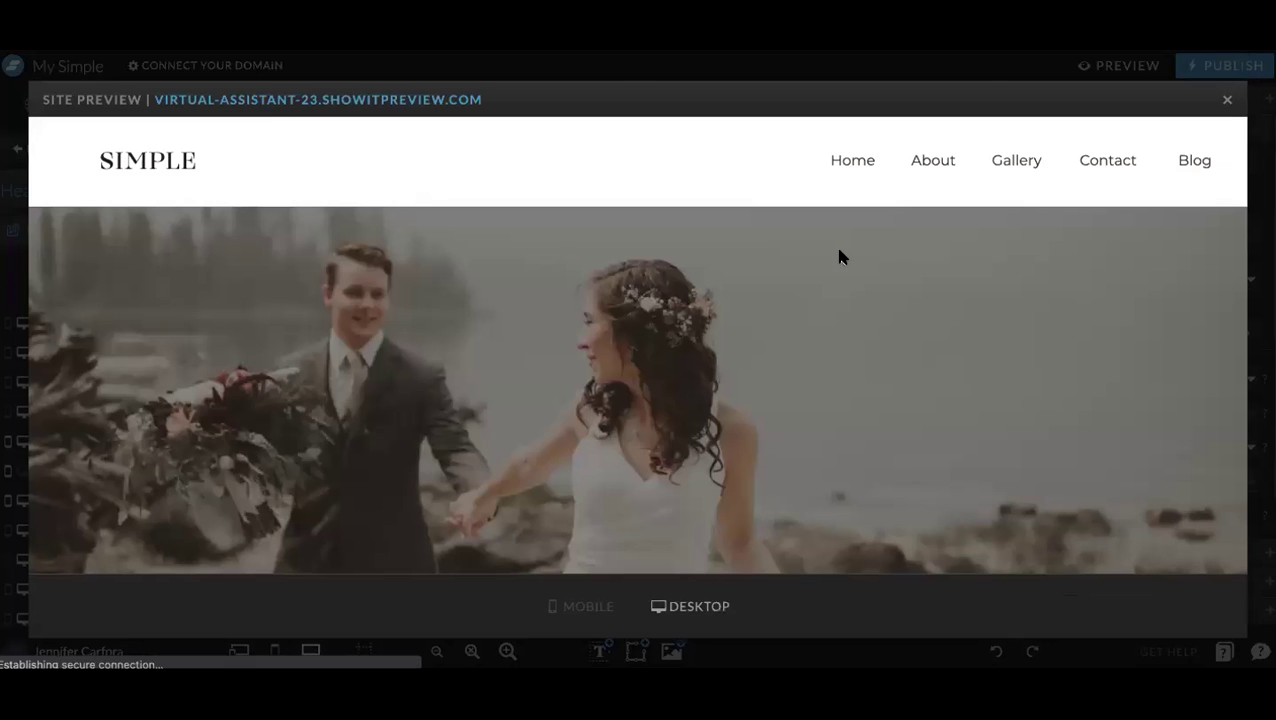
{"action": "mouse_move", "coordinate": [1002, 165]}
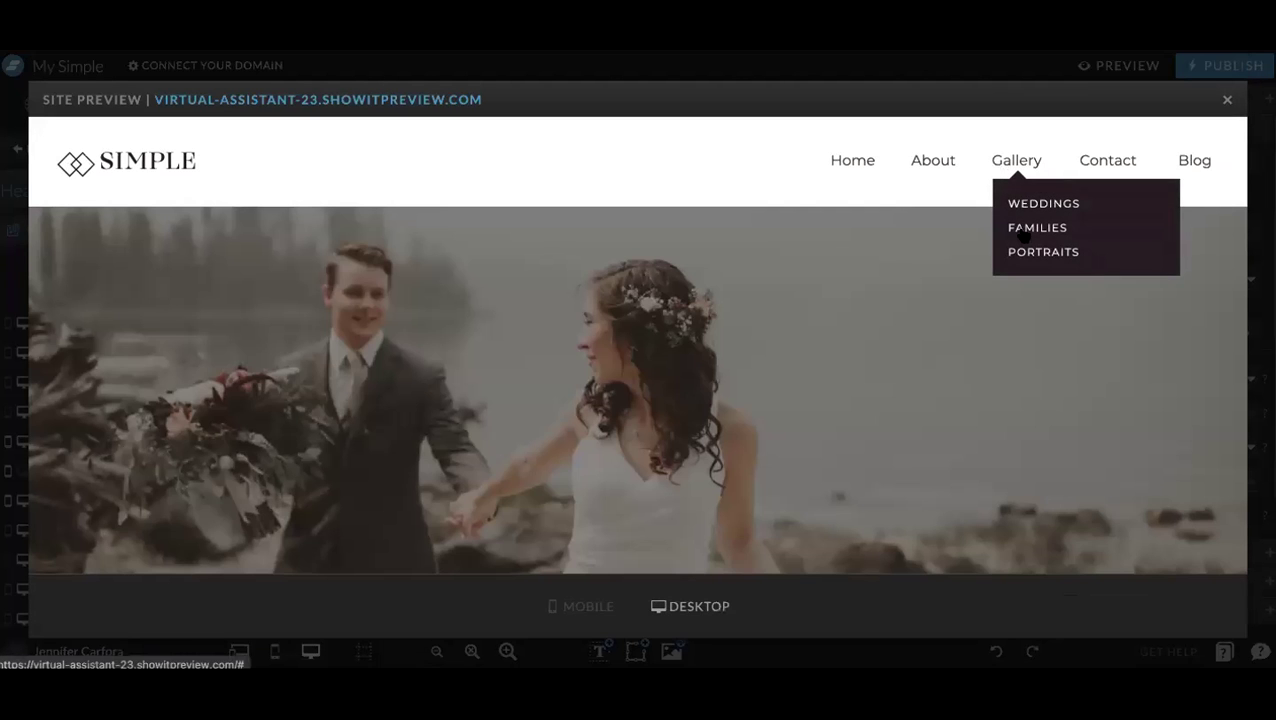
{"action": "mouse_move", "coordinate": [1022, 233]}
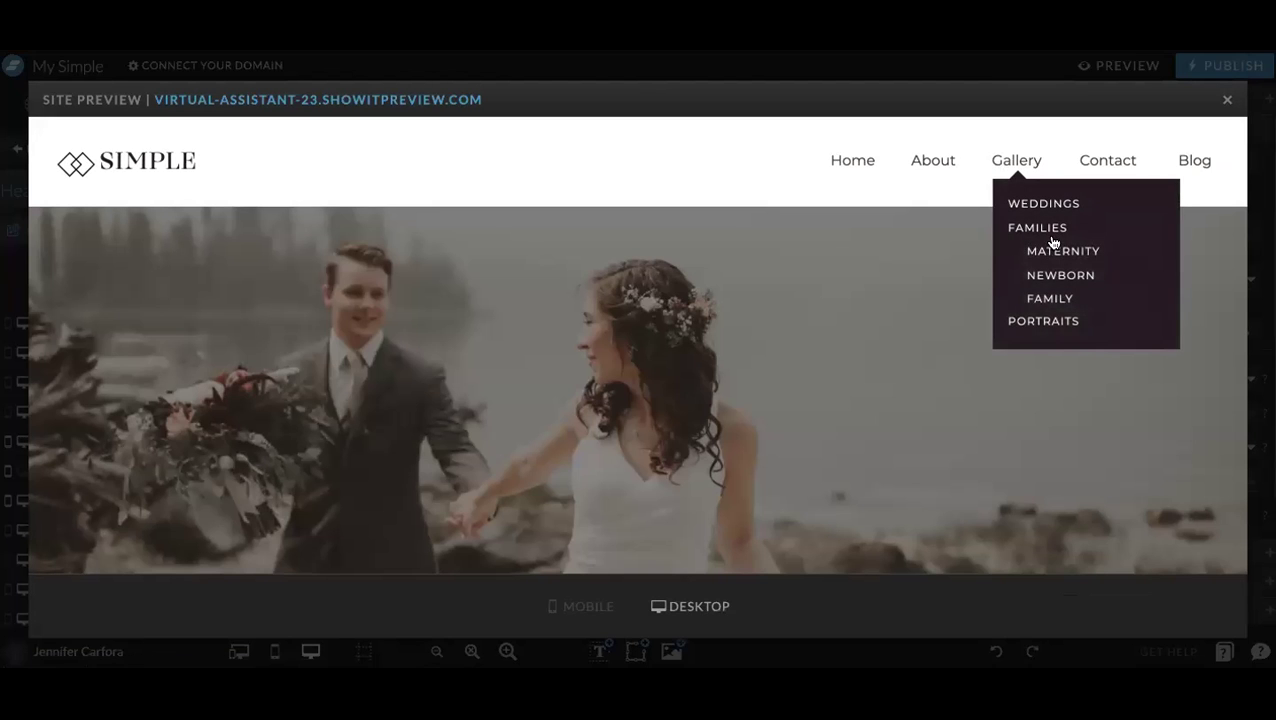
{"action": "left_click", "coordinate": [1049, 234]}
{"action": "left_click", "coordinate": [1018, 167]}
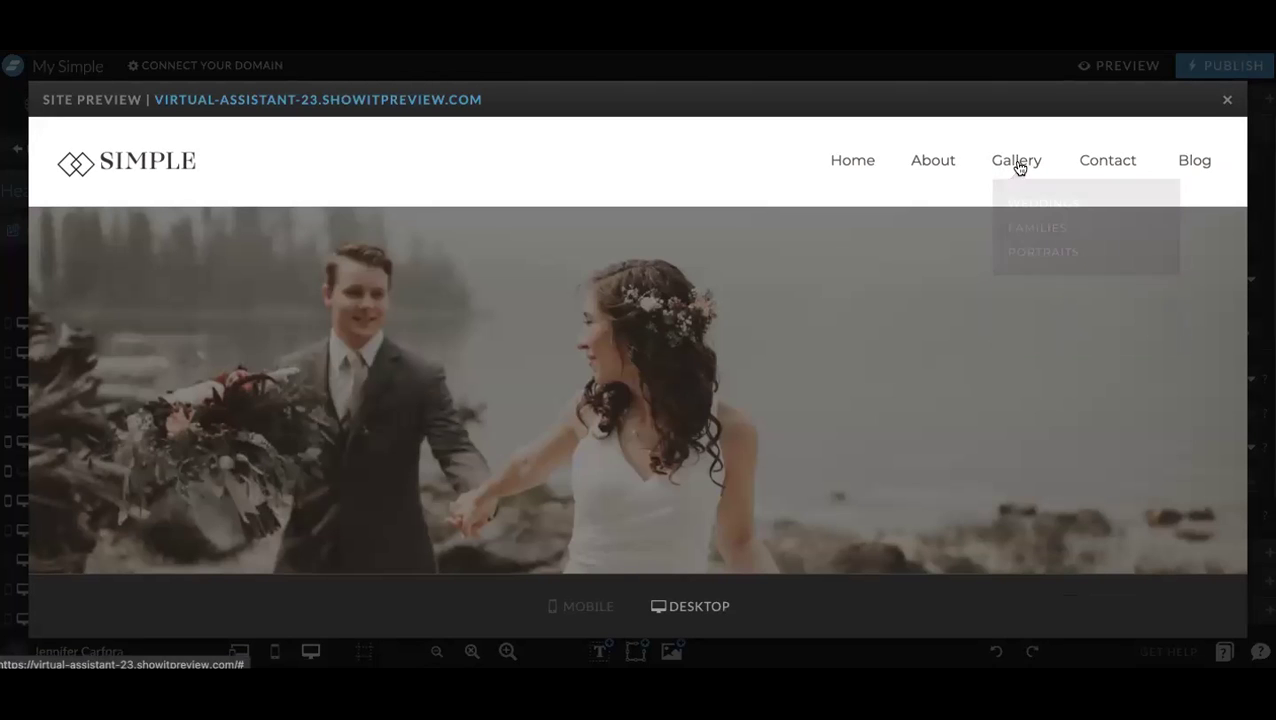
{"action": "left_click", "coordinate": [1227, 100]}
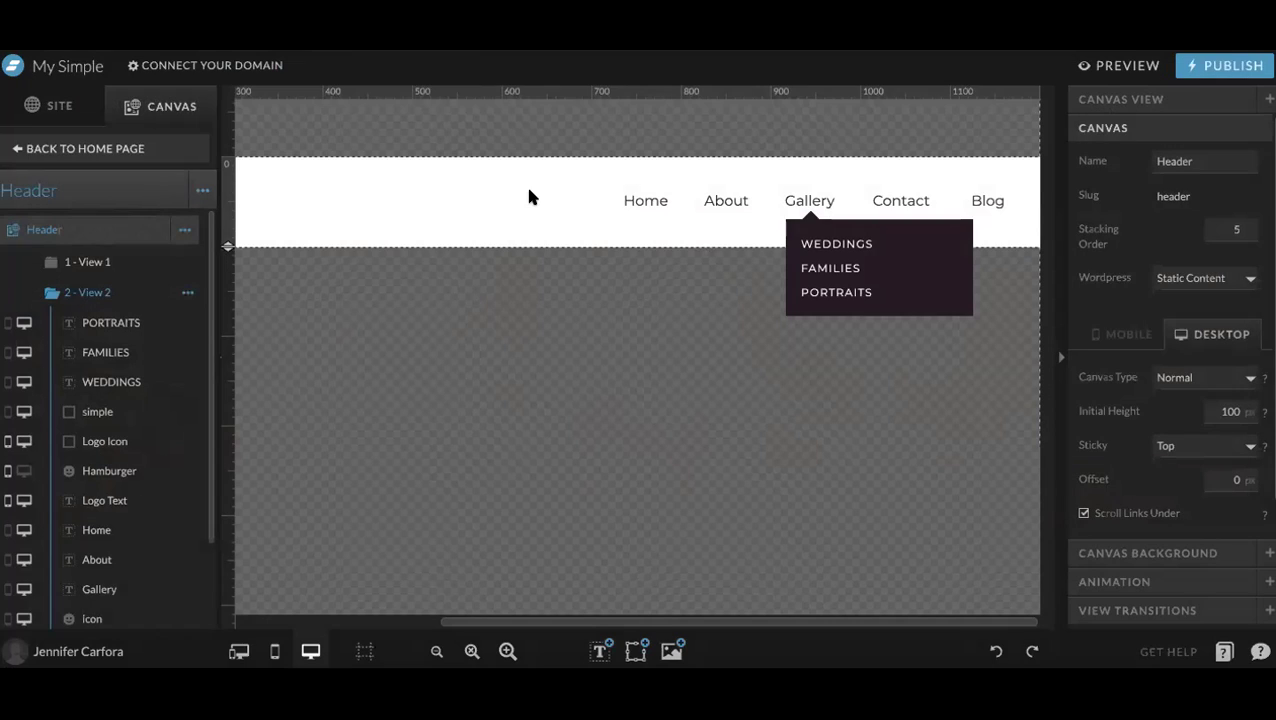
Go back to the Home page, open the Mobile Nav site canvas for editing, and show its mobile layout
{"action": "left_click", "coordinate": [137, 150]}
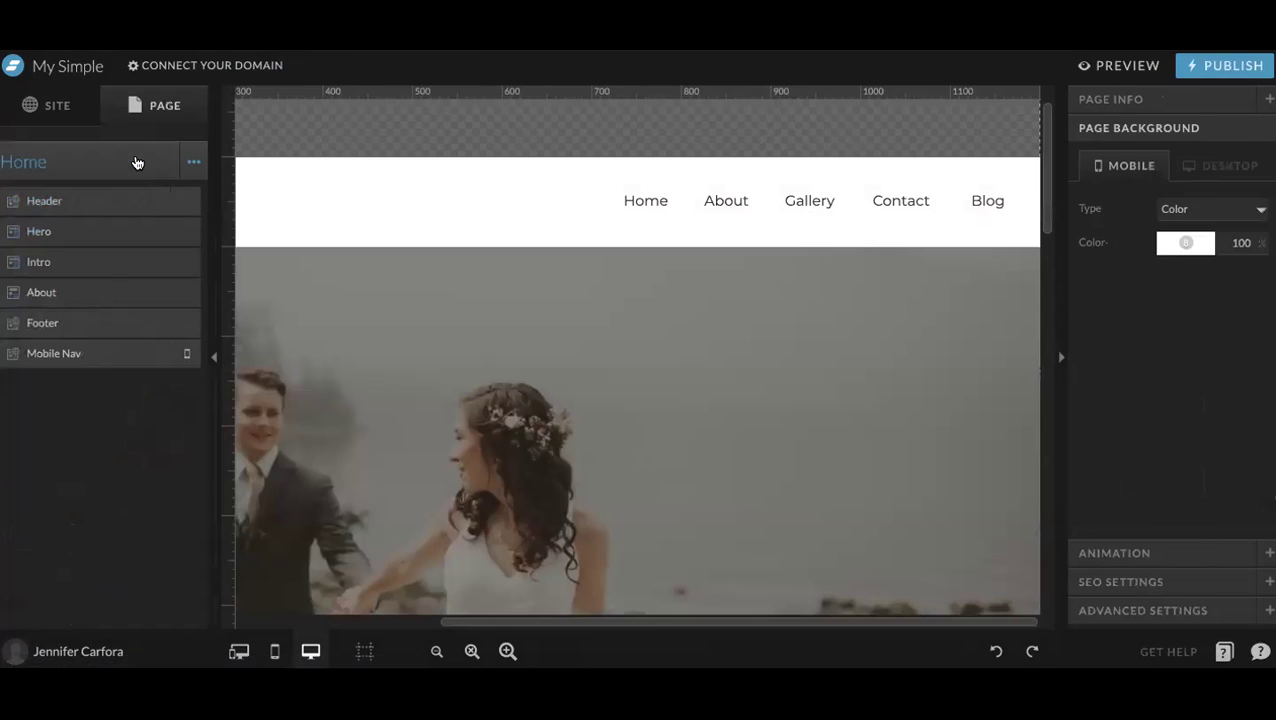
{"action": "left_click", "coordinate": [94, 361]}
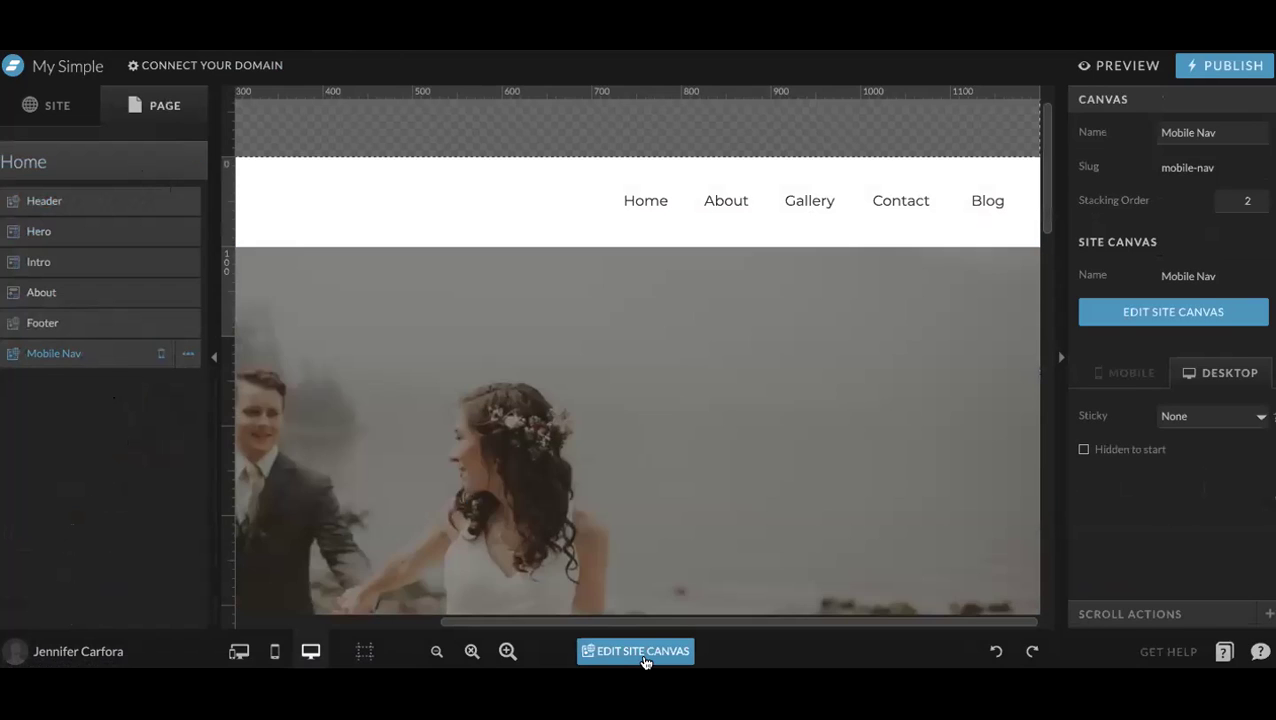
{"action": "left_click", "coordinate": [640, 652]}
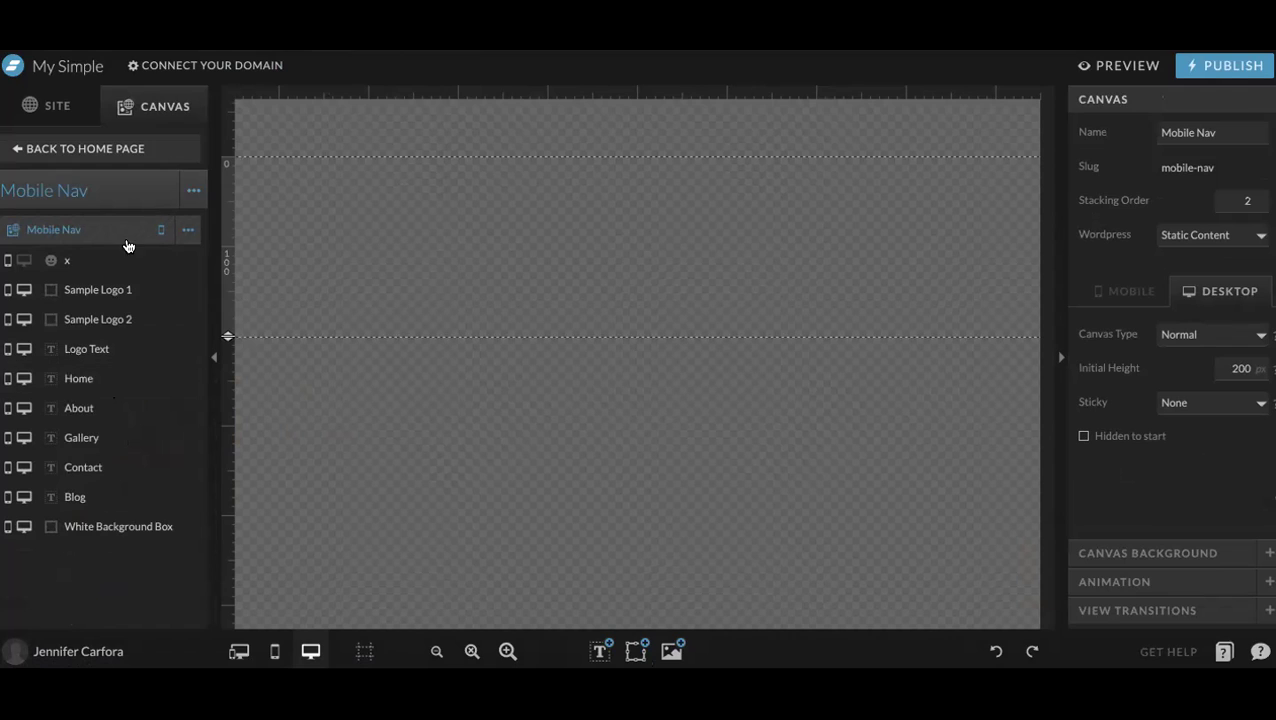
{"action": "left_click", "coordinate": [189, 236]}
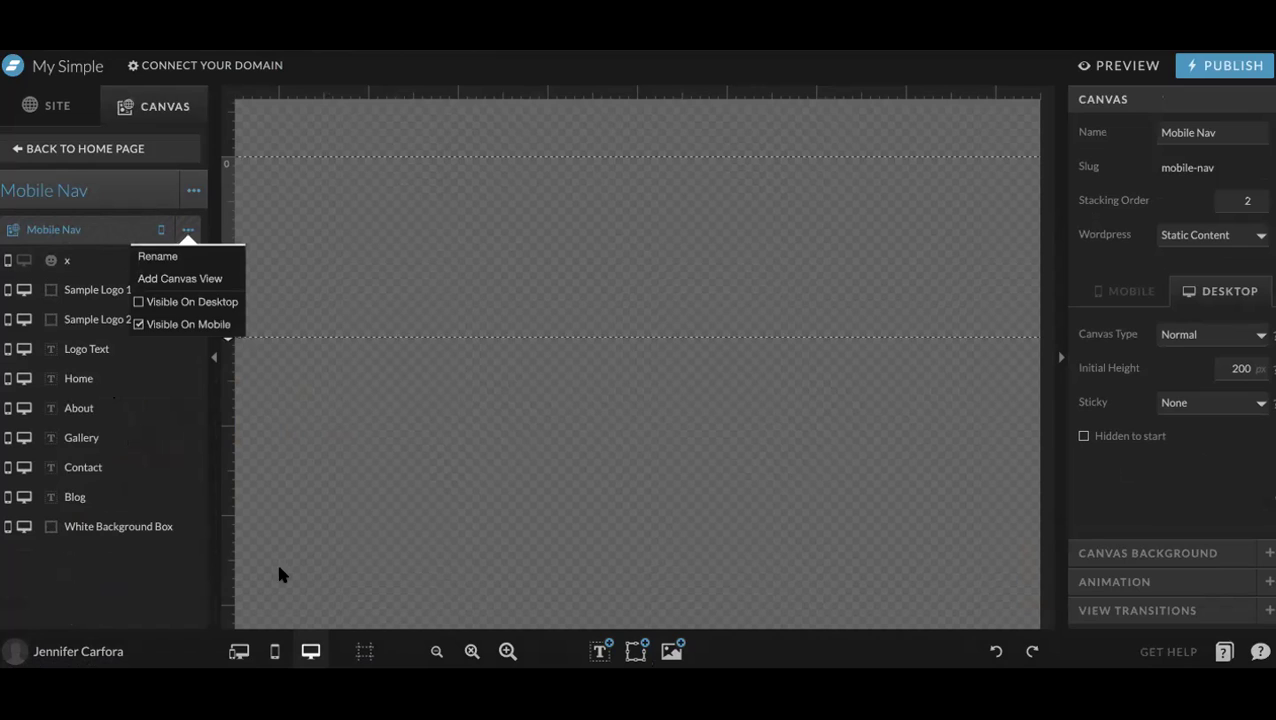
{"action": "left_click", "coordinate": [274, 651]}
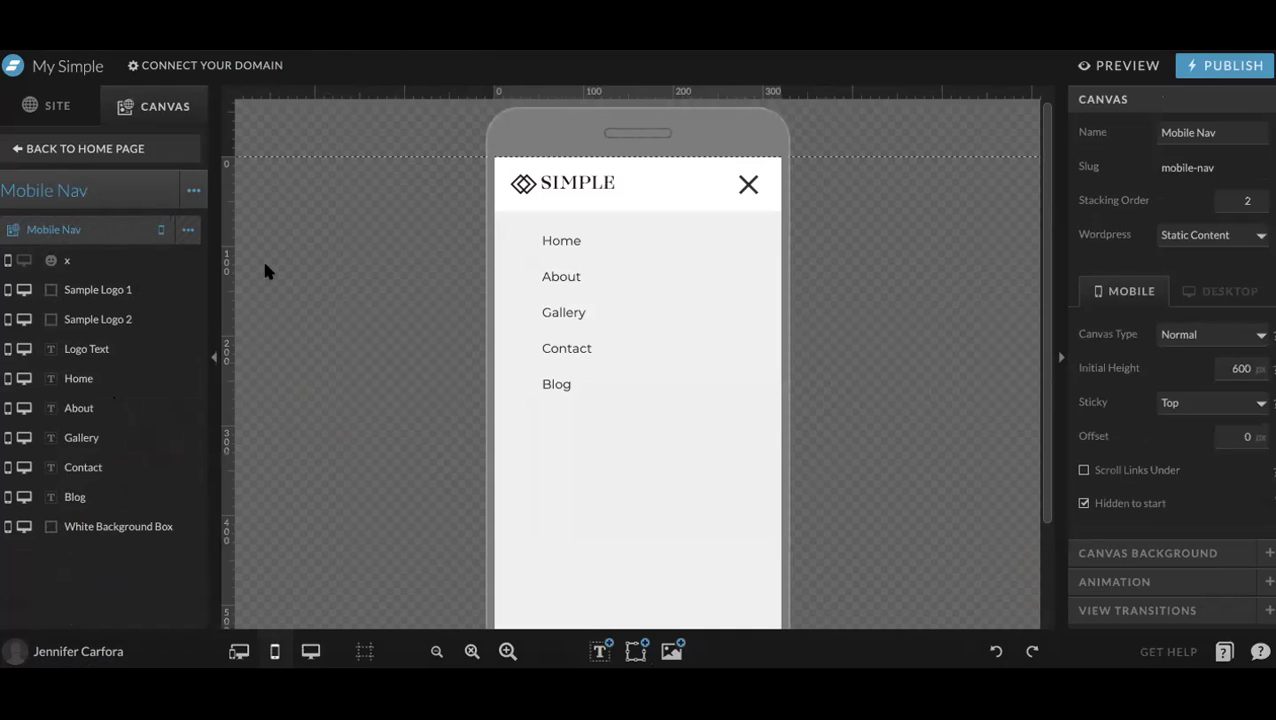
Add a canvas view to Mobile Nav and move all its elements, from x to White Background Box, into View 1
{"action": "left_click", "coordinate": [188, 230]}
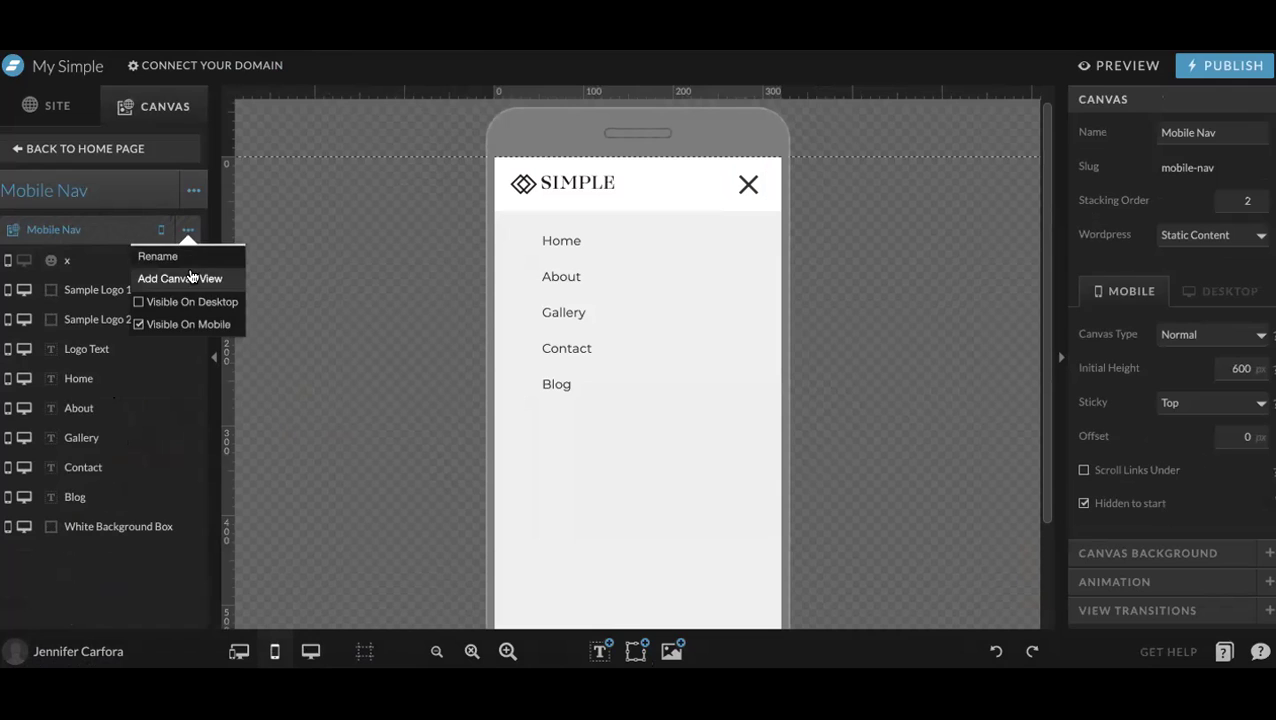
{"action": "left_click", "coordinate": [192, 277]}
{"action": "left_click", "coordinate": [110, 294]}
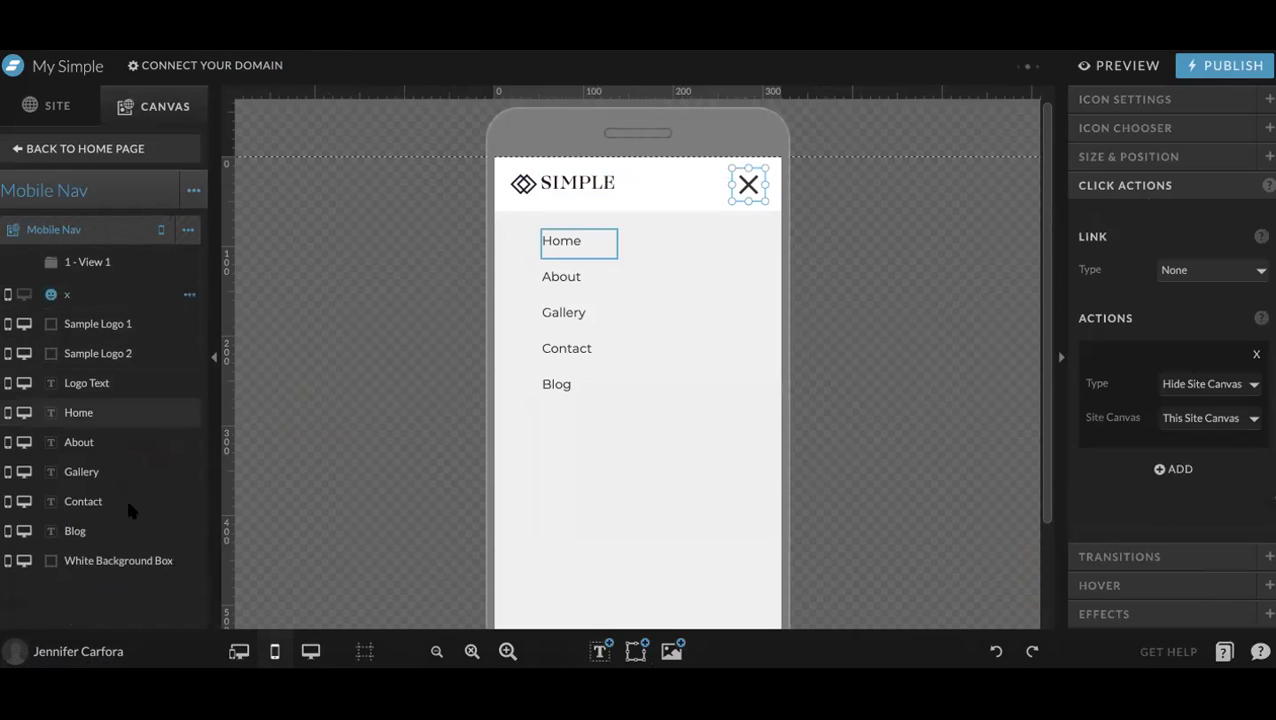
{"action": "left_click", "coordinate": [126, 566], "text": "shift"}
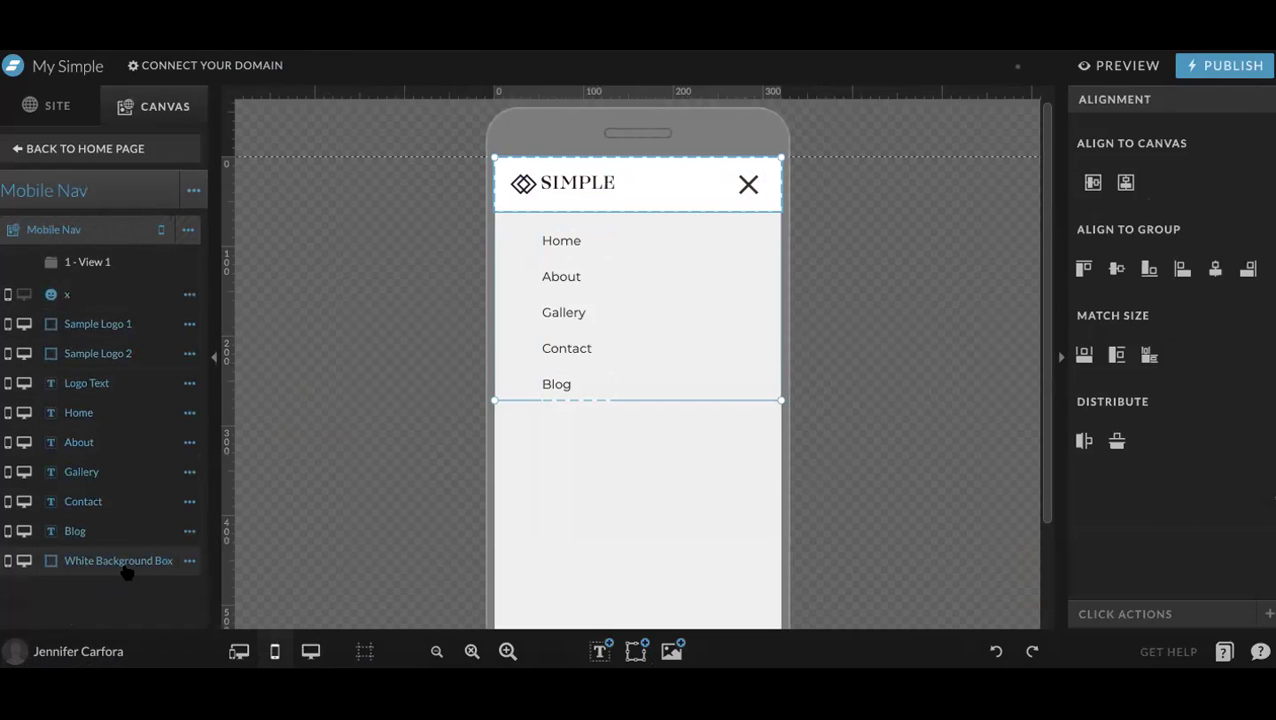
{"action": "left_click_drag", "start_coordinate": [76, 304], "coordinate": [90, 262]}
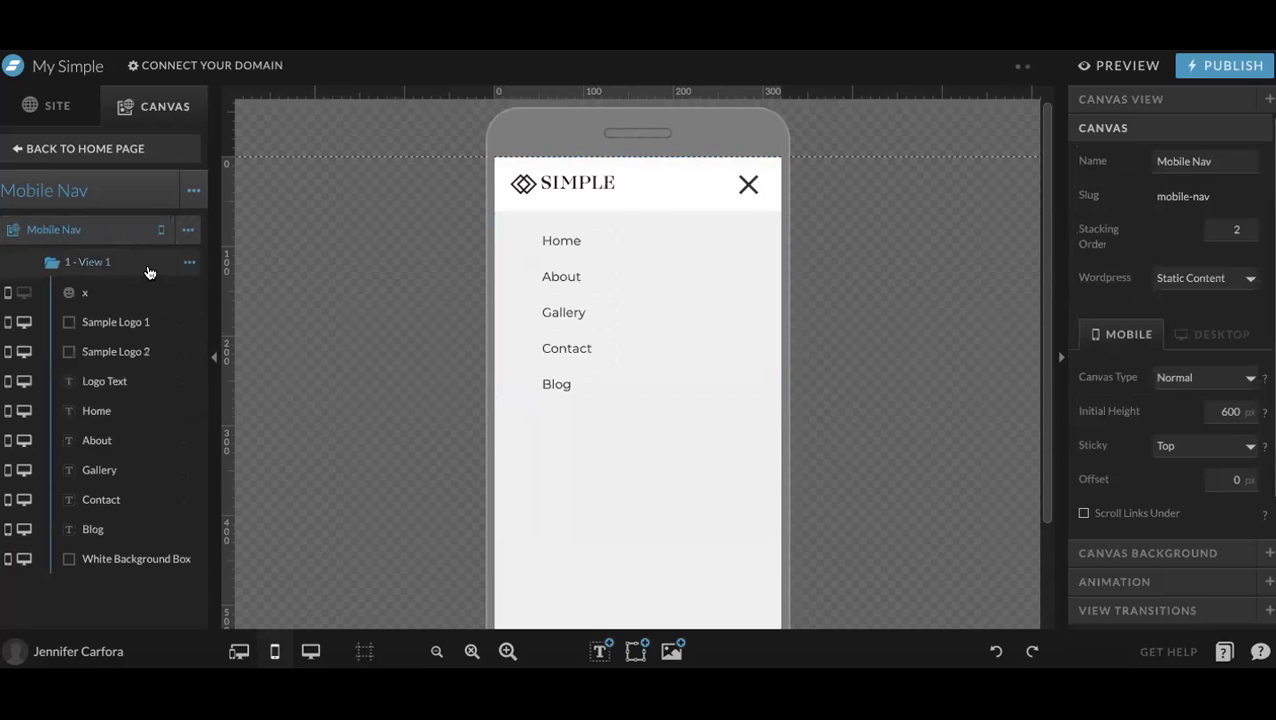
Duplicate View 1 of the Mobile Nav canvas and rename the copy View 2
{"action": "left_click", "coordinate": [189, 262]}
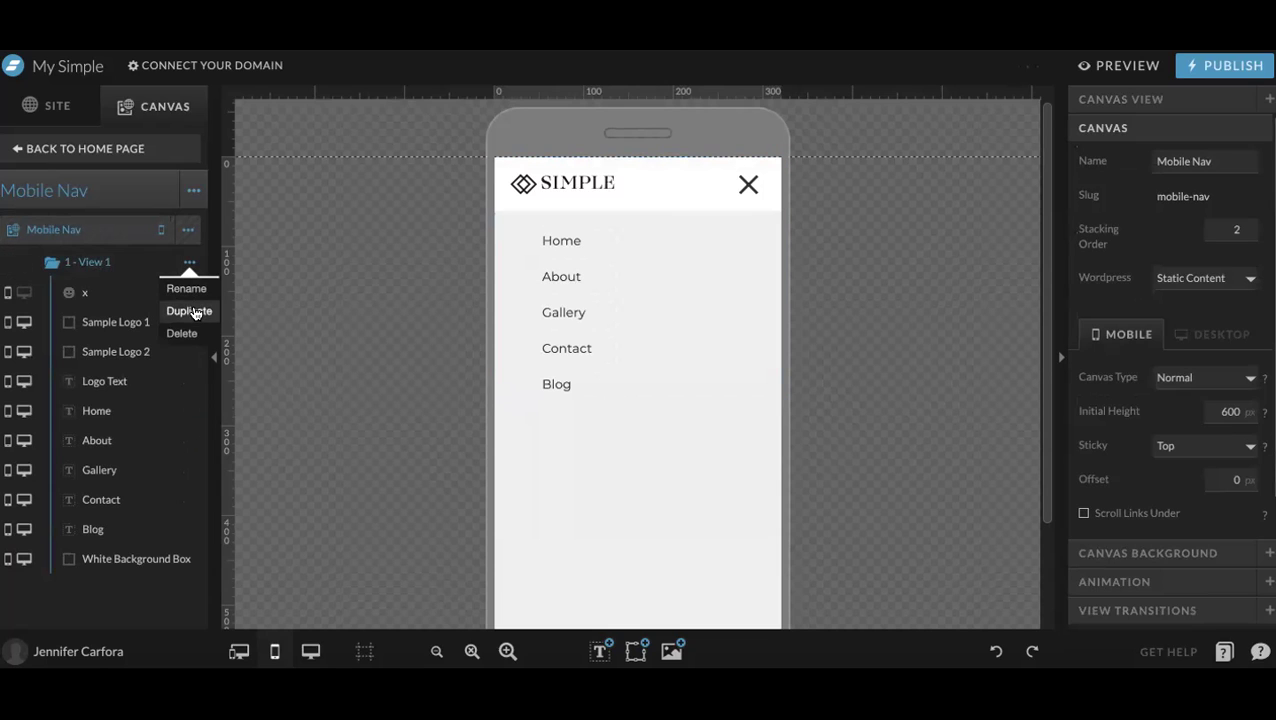
{"action": "left_click", "coordinate": [189, 311]}
{"action": "left_click", "coordinate": [122, 590]}
{"action": "double_click", "coordinate": [107, 302]}
{"action": "left_click", "coordinate": [662, 143]}
{"action": "key", "text": "BackSpace"}
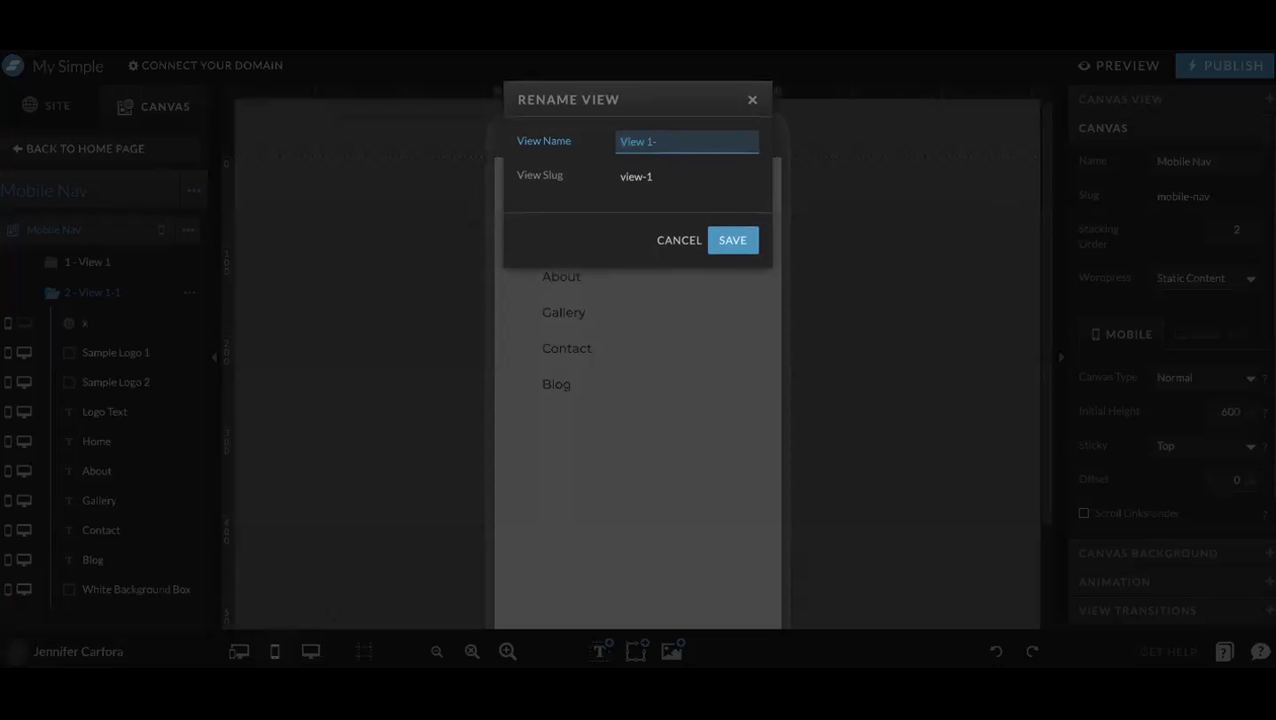
{"action": "type", "text": "2"}
{"action": "left_click", "coordinate": [733, 241]}
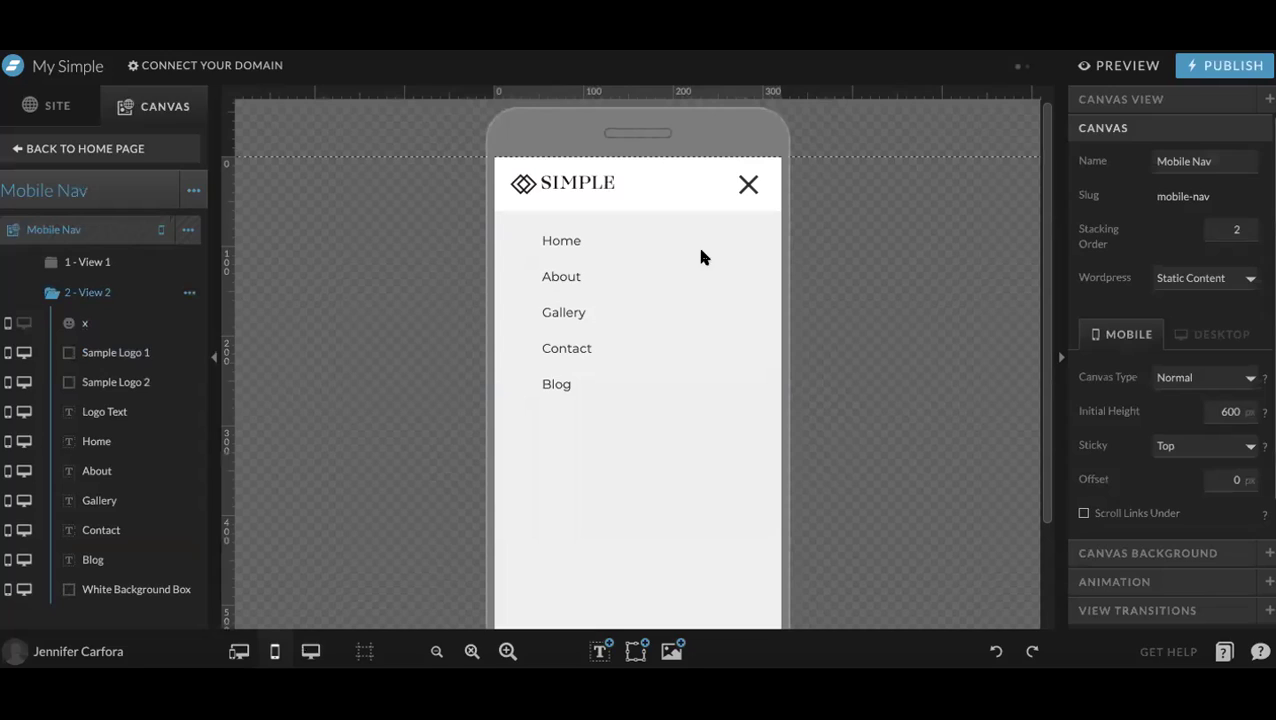
In the mobile View 2, move the Contact and Blog texts down together by about 100 px, leaving space below Gallery
{"action": "left_click", "coordinate": [570, 312]}
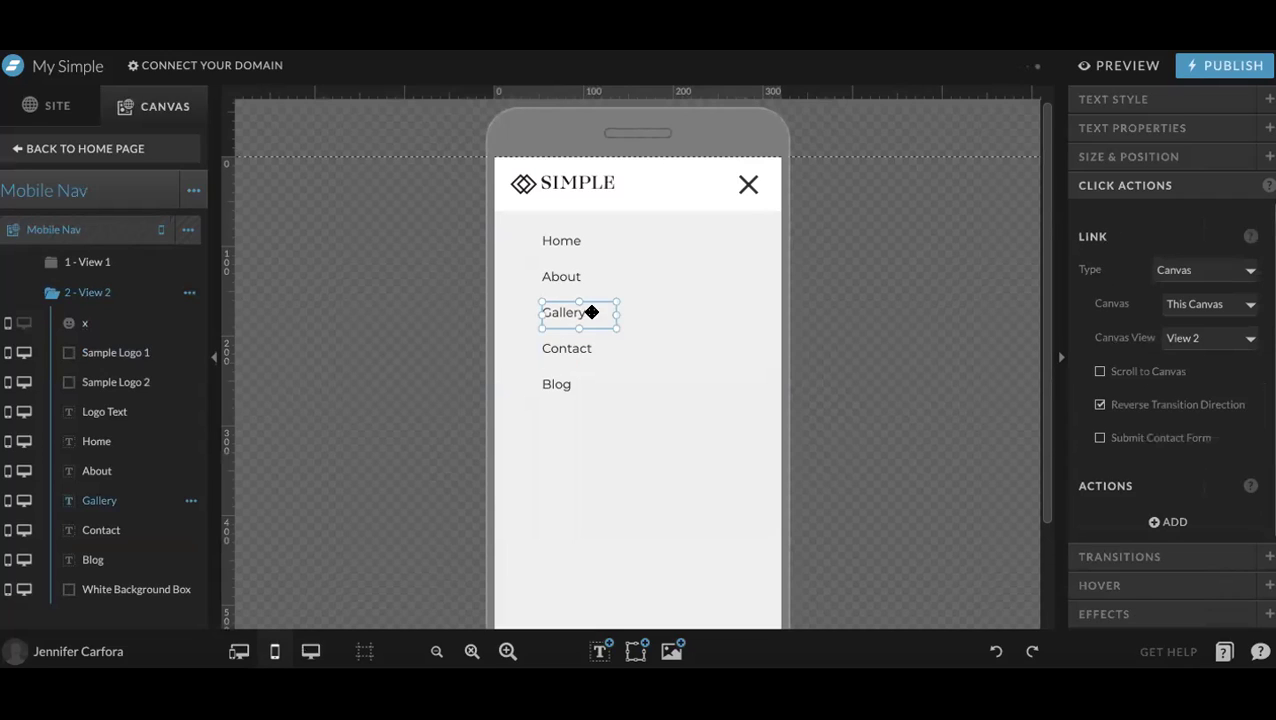
{"action": "left_click", "coordinate": [557, 349]}
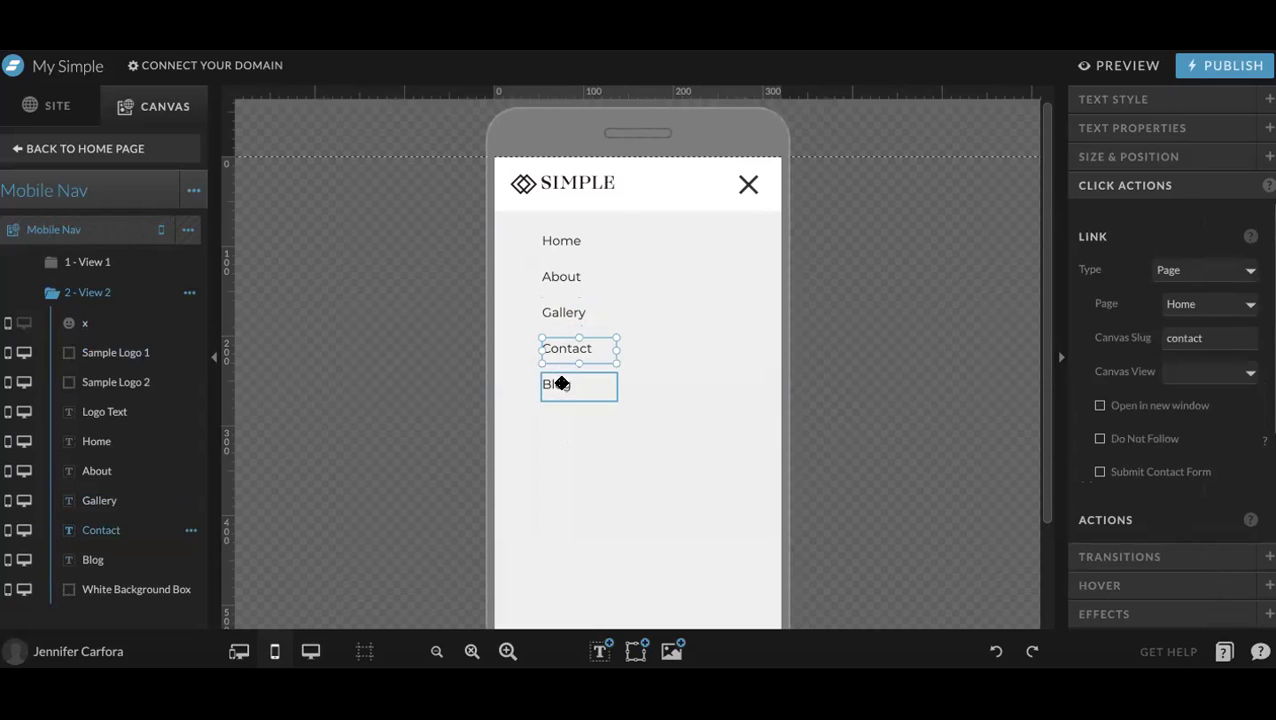
{"action": "left_click", "coordinate": [561, 384], "text": "shift"}
{"action": "left_click_drag", "start_coordinate": [570, 358], "coordinate": [573, 445]}
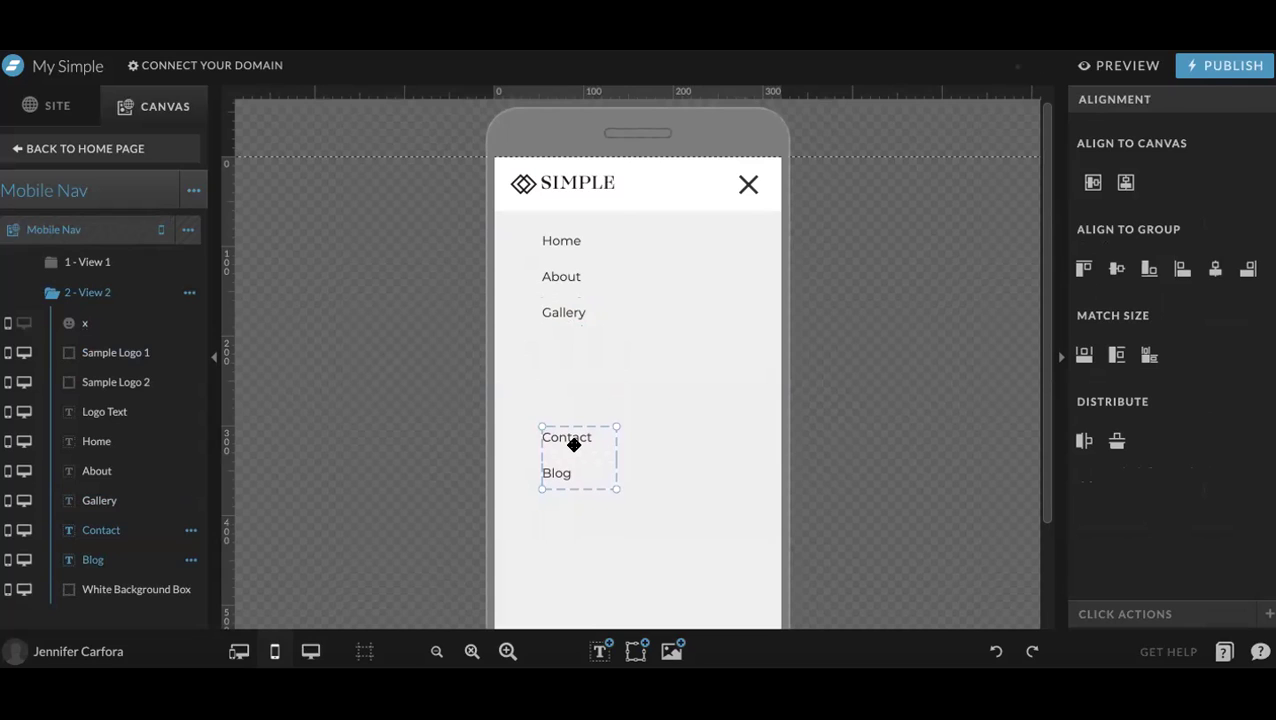
Add a paragraph text reading Weddings to the mobile View 2, slightly indented below Gallery
{"action": "left_click", "coordinate": [405, 385]}
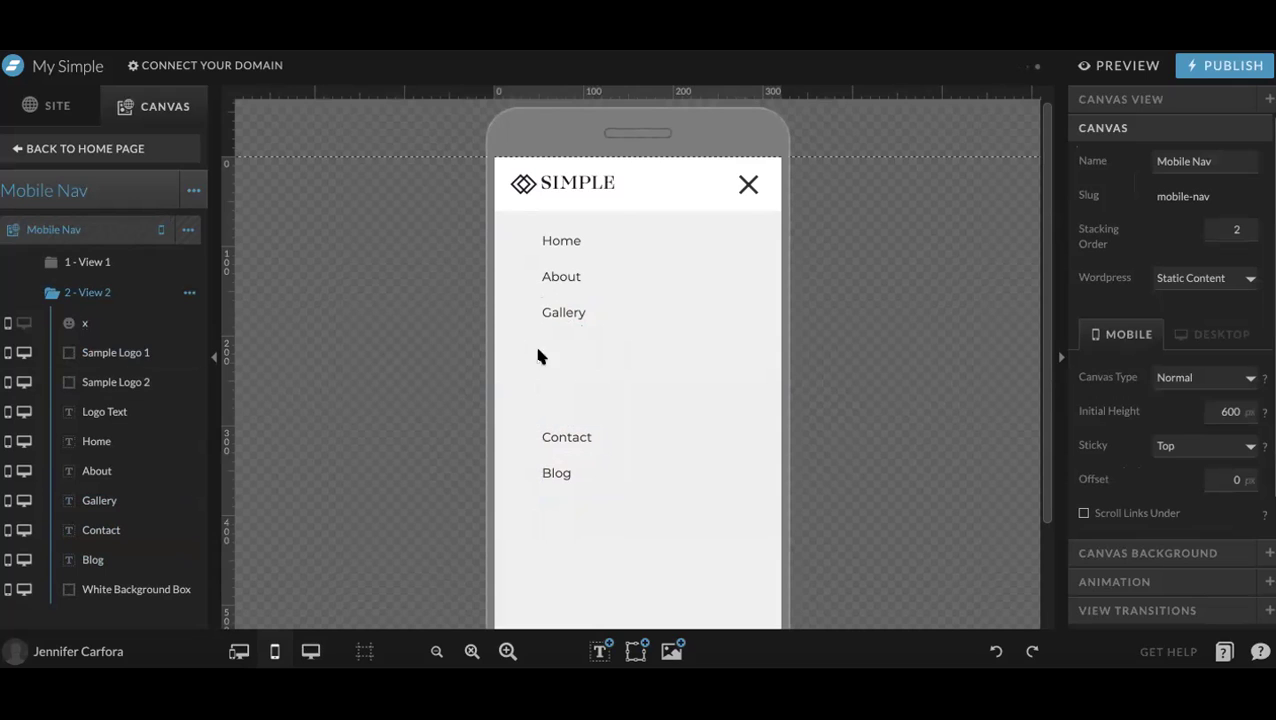
{"action": "mouse_move", "coordinate": [600, 647]}
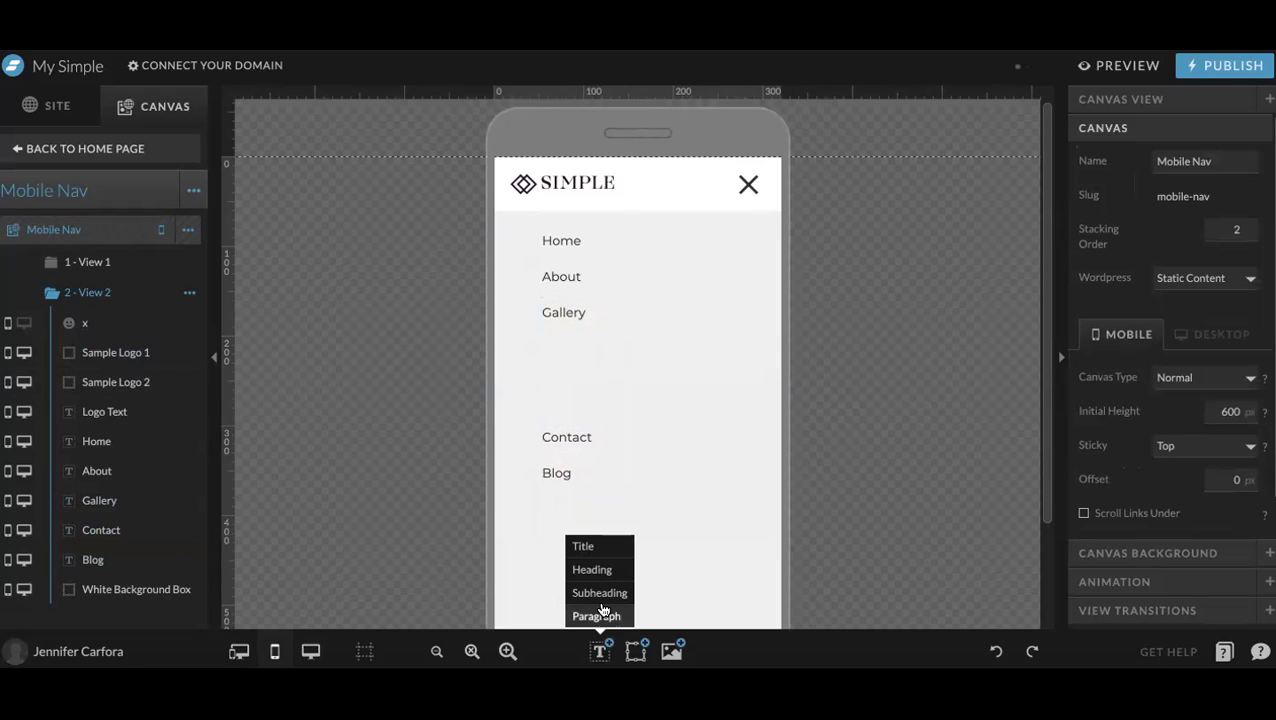
{"action": "left_click", "coordinate": [600, 616]}
{"action": "left_click_drag", "start_coordinate": [636, 428], "coordinate": [608, 345]}
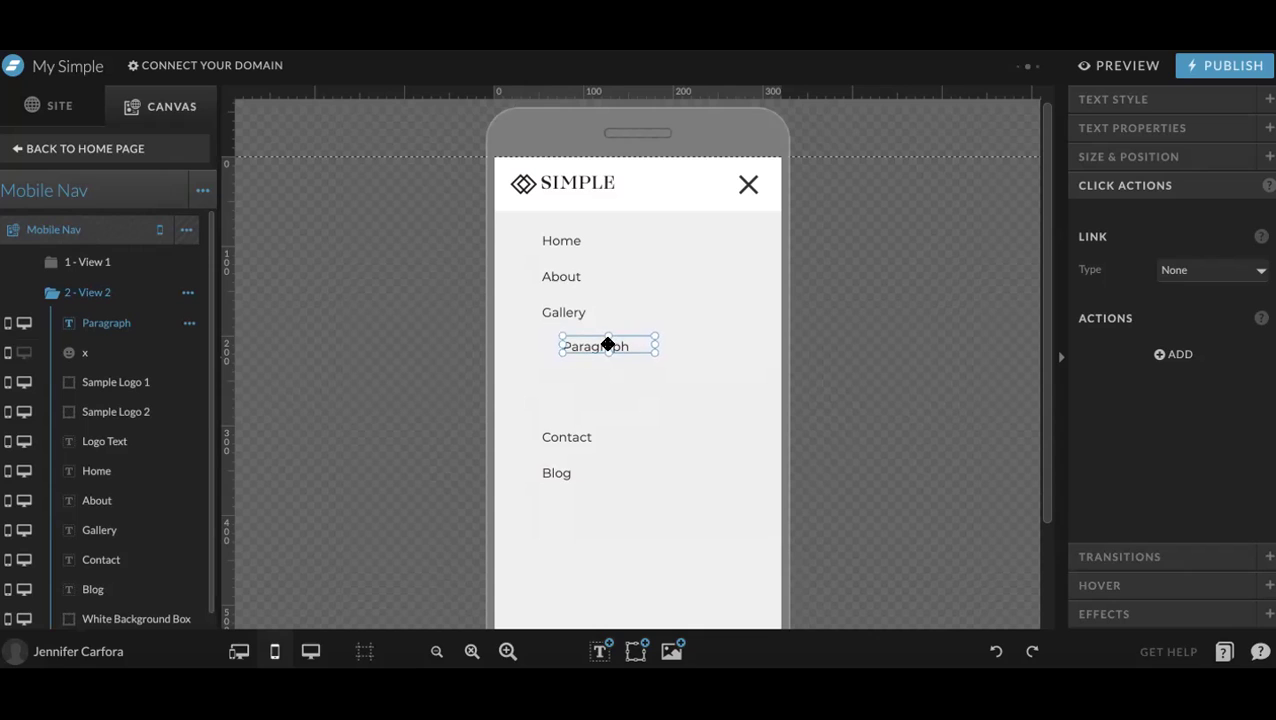
{"action": "double_click", "coordinate": [608, 345]}
{"action": "type", "text": "W"}
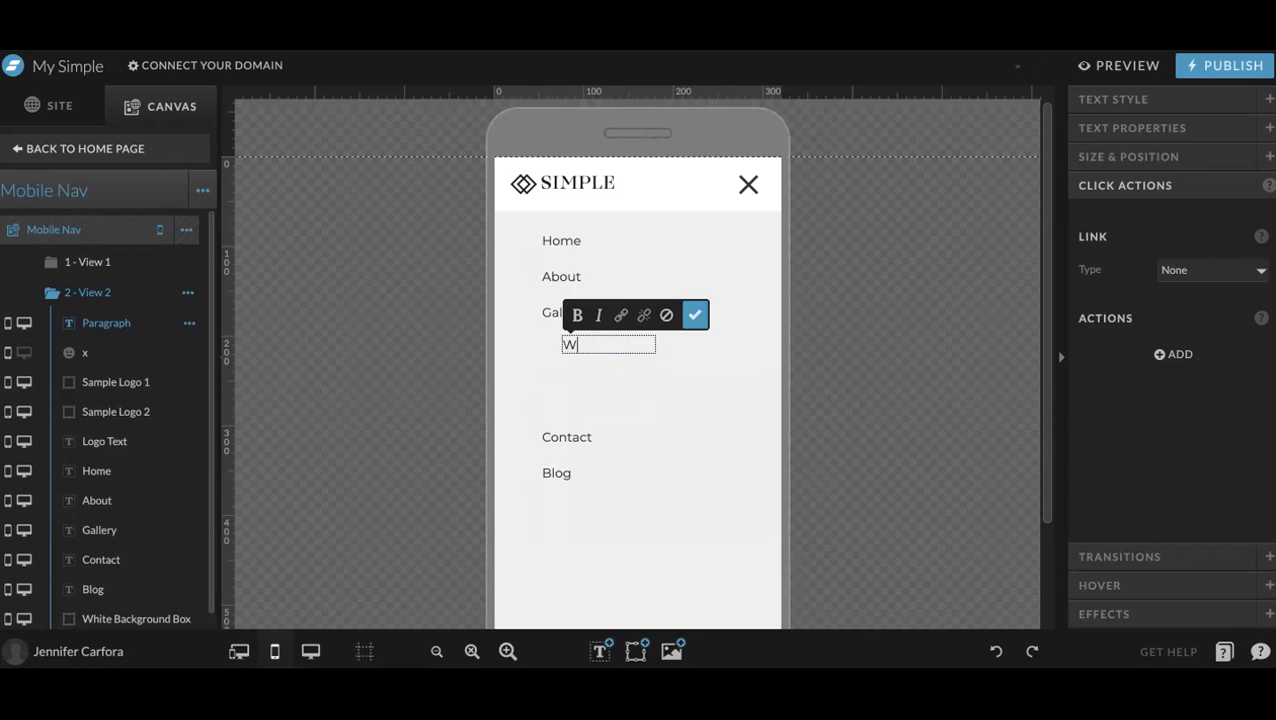
{"action": "type", "text": "eddings"}
{"action": "left_click", "coordinate": [697, 318]}
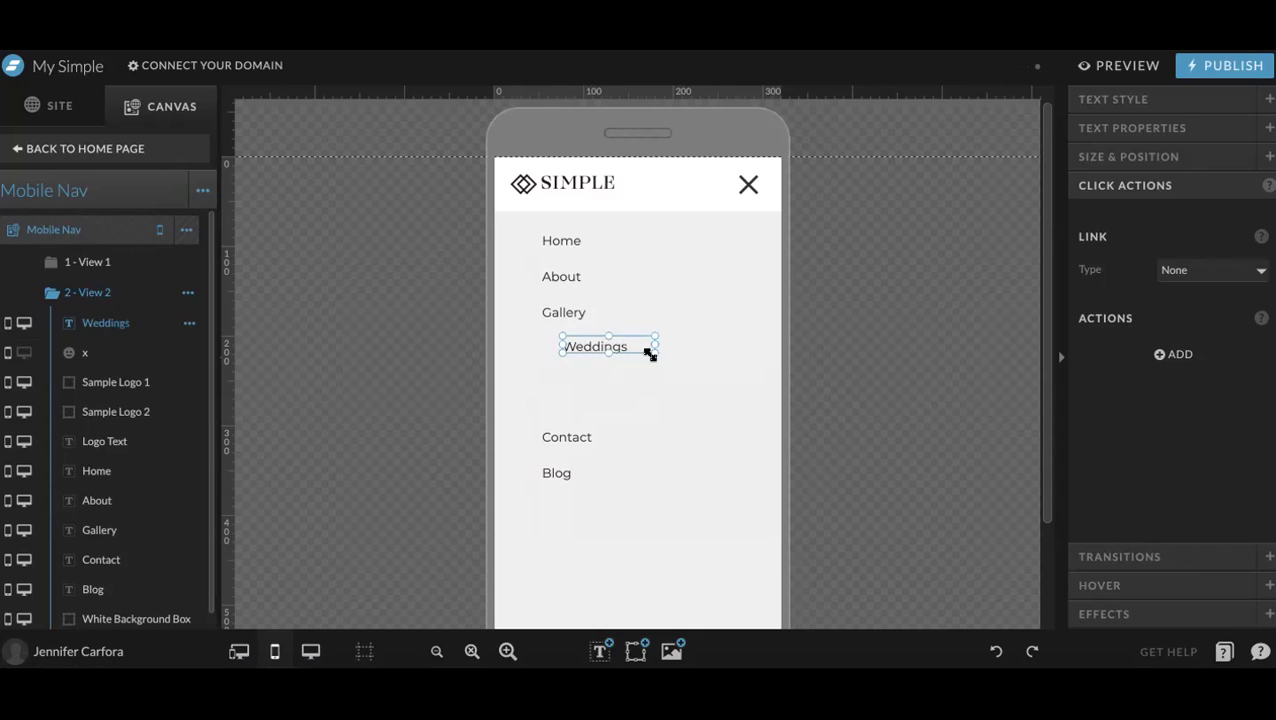
Duplicate the Weddings text, place the copy directly below it, and change its wording to Families
{"action": "key", "text": "ctrl+d"}
{"action": "left_click_drag", "start_coordinate": [581, 343], "coordinate": [586, 372]}
{"action": "double_click", "coordinate": [586, 372]}
{"action": "type", "text": "Families"}
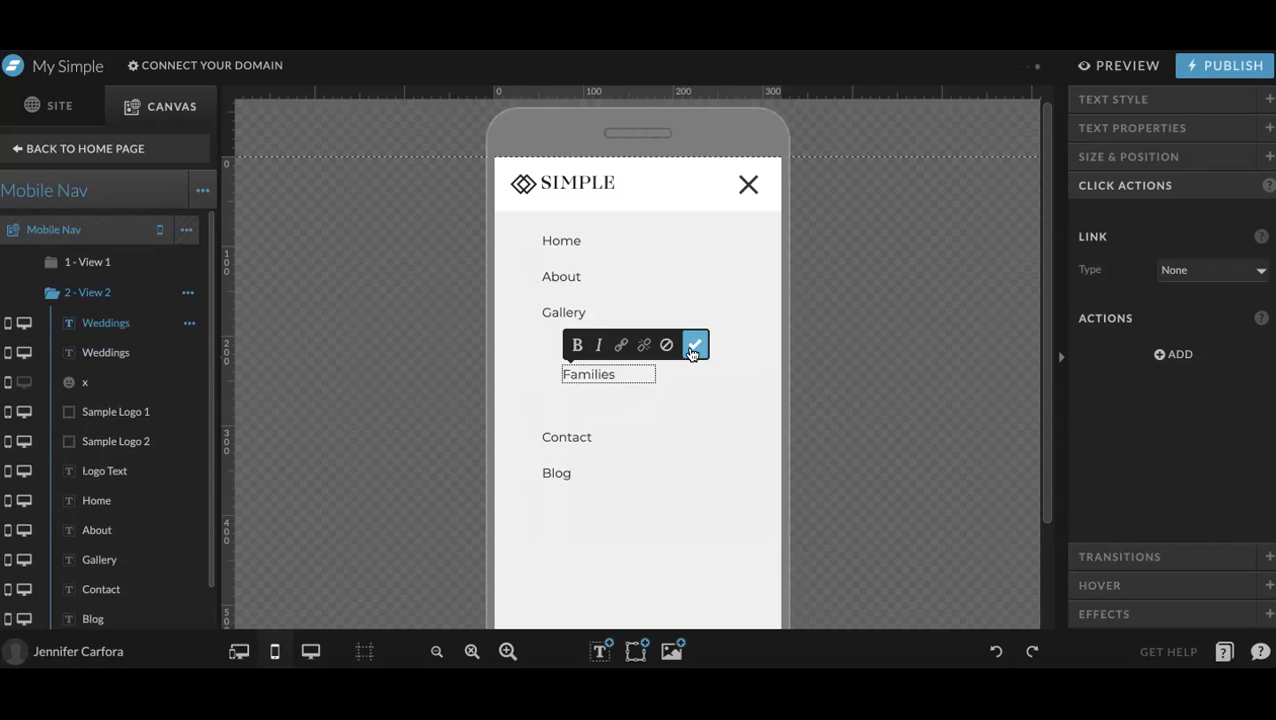
{"action": "left_click", "coordinate": [692, 346]}
Place a copy of the Families text directly below it, above Contact, and change its wording to Portraits
{"action": "left_click_drag", "start_coordinate": [586, 376], "coordinate": [584, 402]}
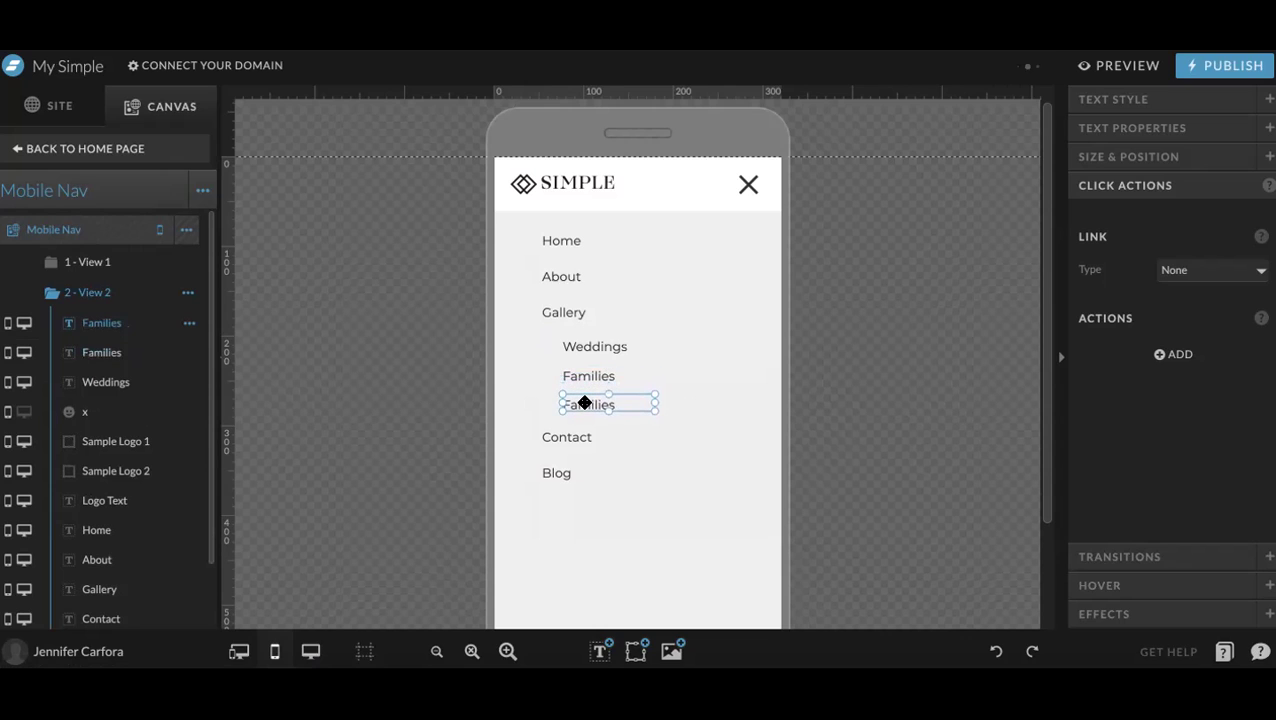
{"action": "double_click", "coordinate": [584, 402]}
{"action": "type", "text": "Portraits"}
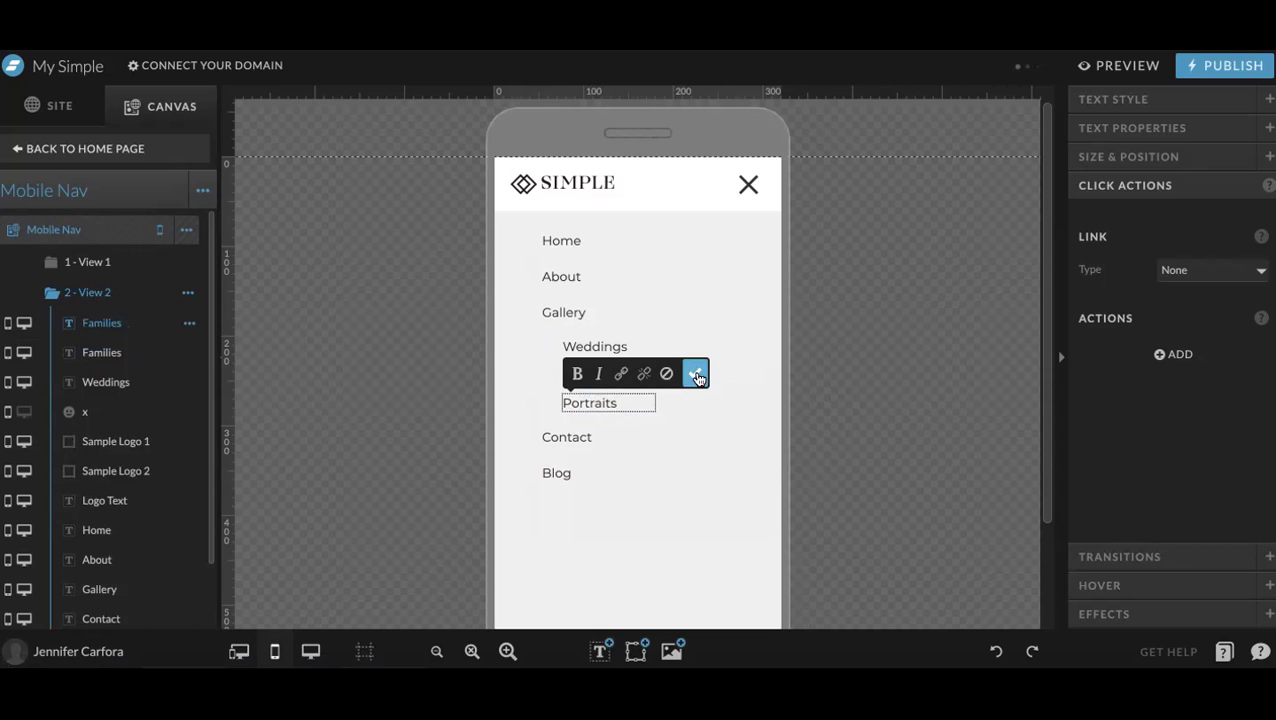
{"action": "left_click", "coordinate": [697, 377]}
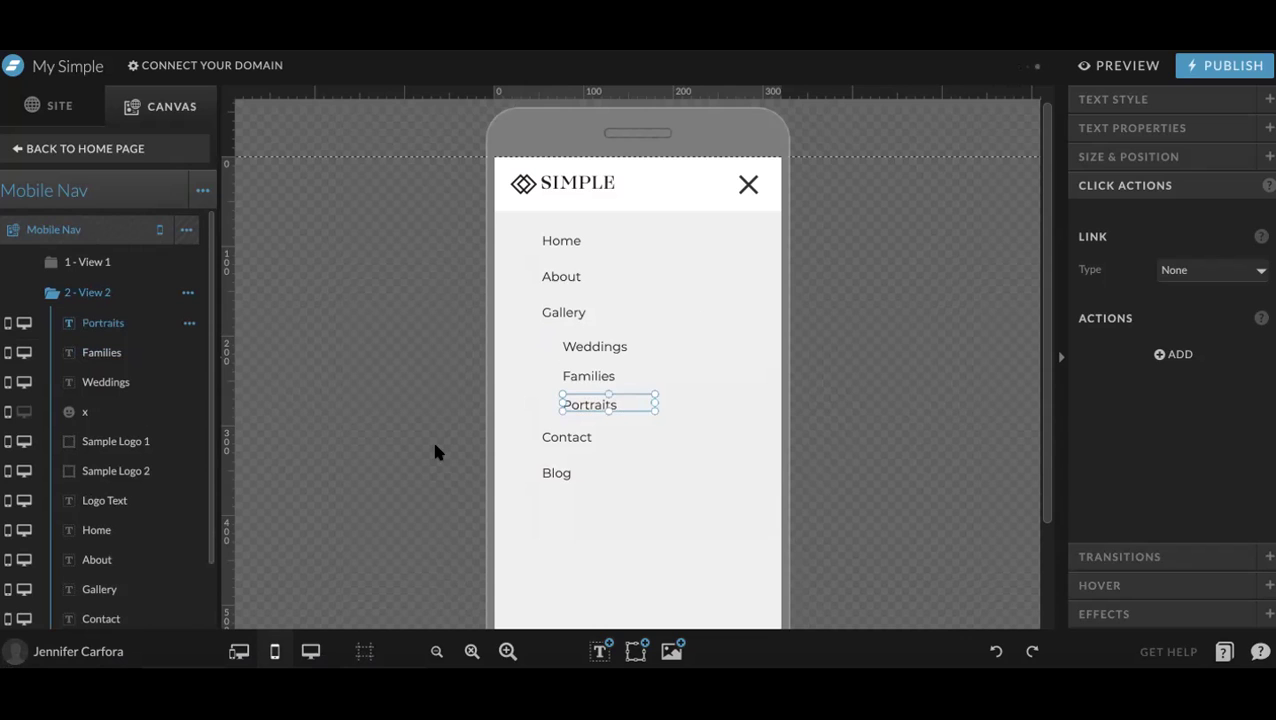
{"action": "left_click", "coordinate": [572, 372], "text": "shift"}
{"action": "left_click", "coordinate": [590, 345], "text": "shift"}
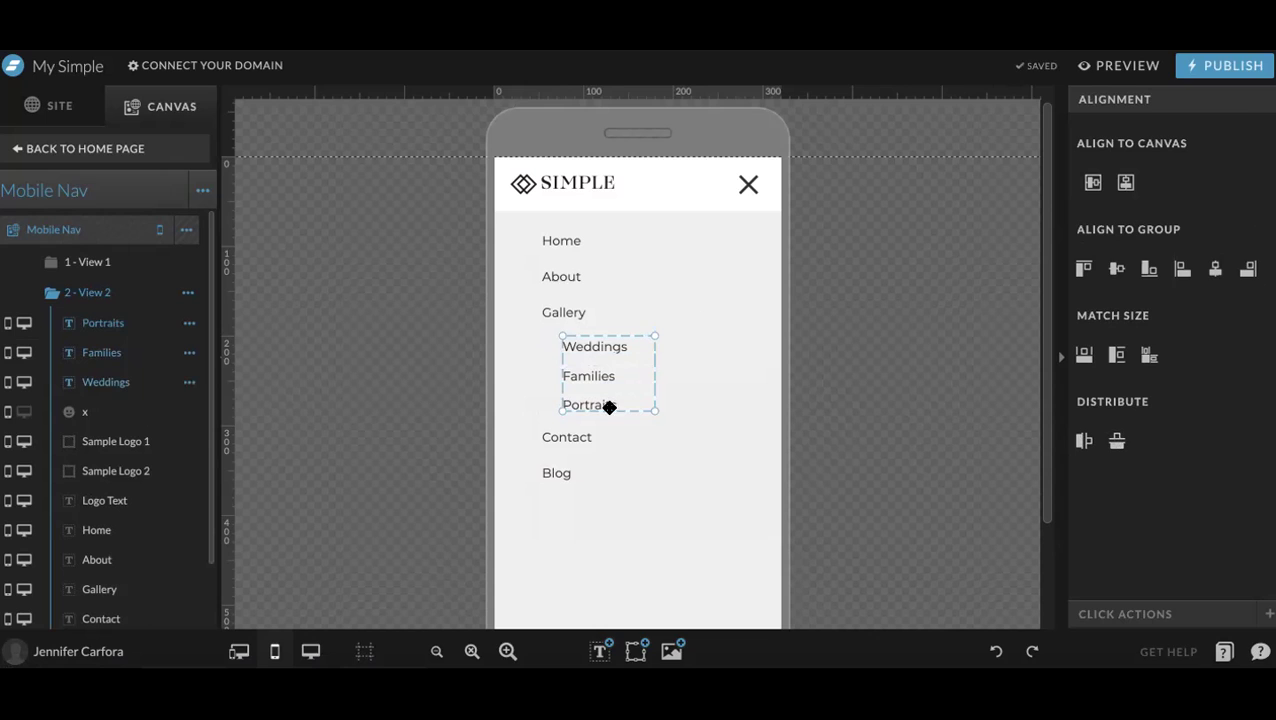
{"action": "left_click", "coordinate": [572, 505]}
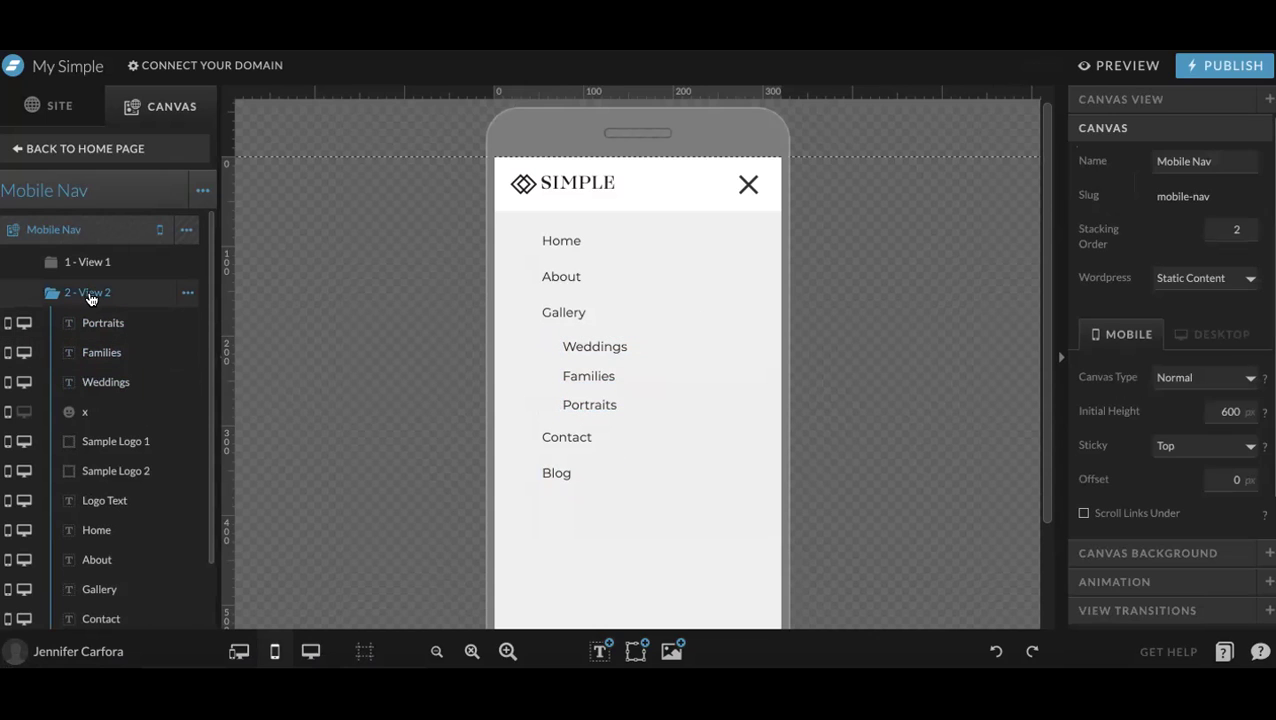
Check the Gallery link in View 1, and set the Gallery text in View 2 to link to View 1 of this canvas
{"action": "left_click", "coordinate": [90, 261]}
{"action": "left_click", "coordinate": [566, 313]}
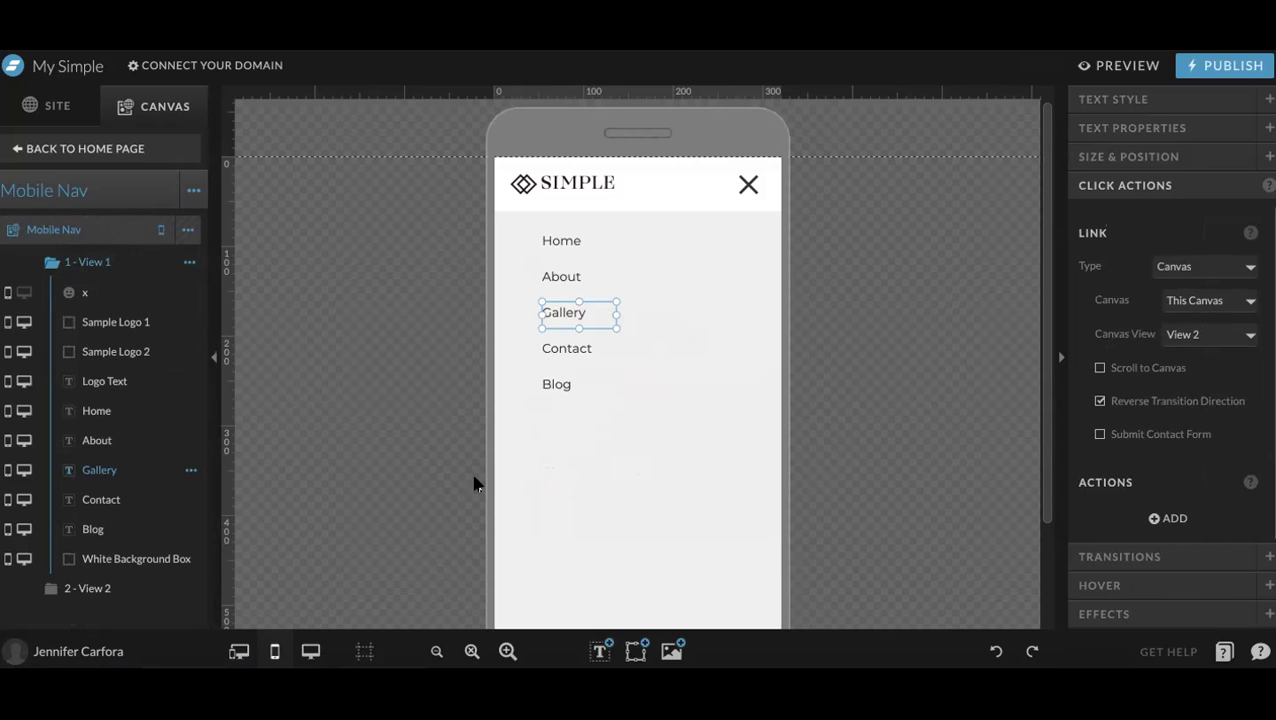
{"action": "left_click", "coordinate": [104, 590]}
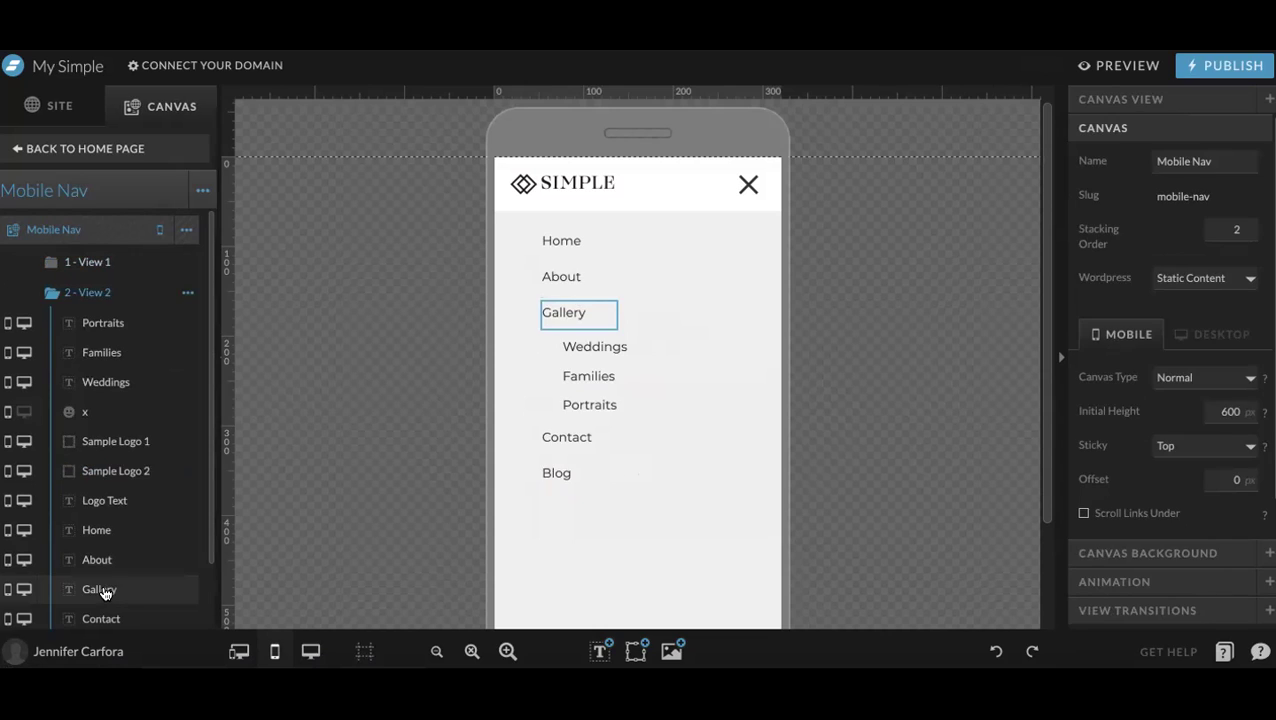
{"action": "left_click", "coordinate": [577, 316]}
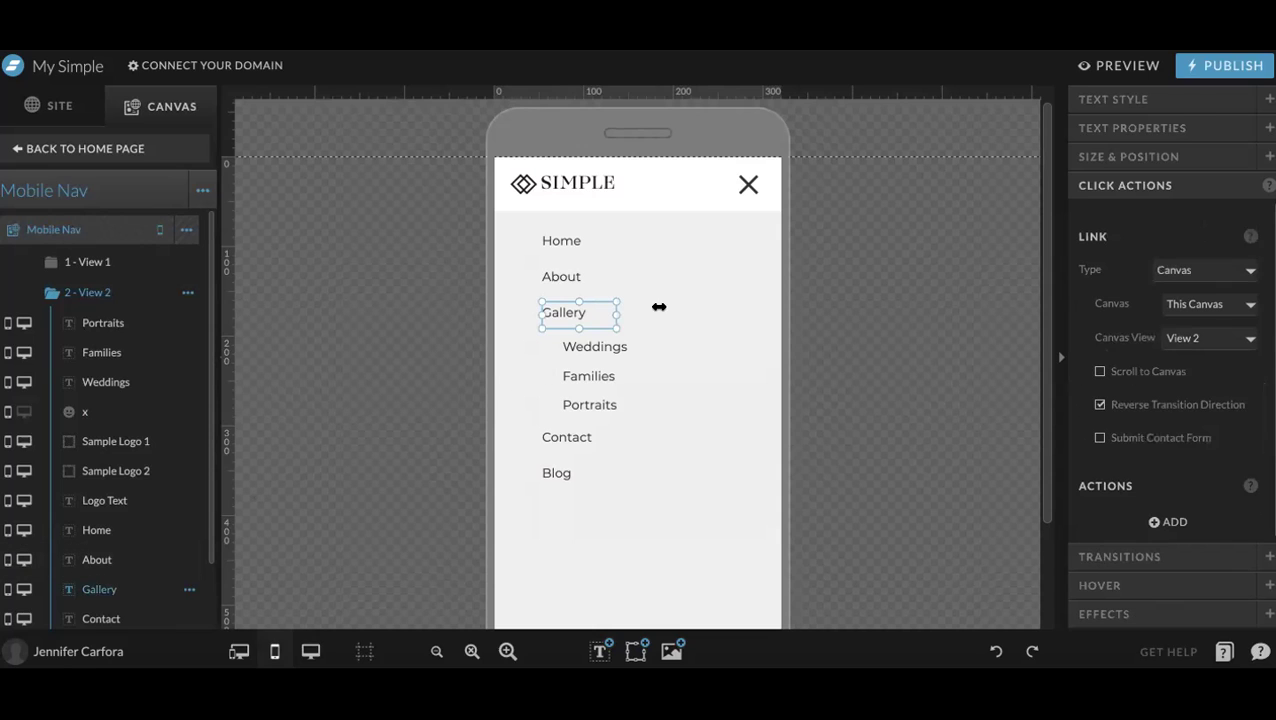
{"action": "left_click", "coordinate": [1196, 339]}
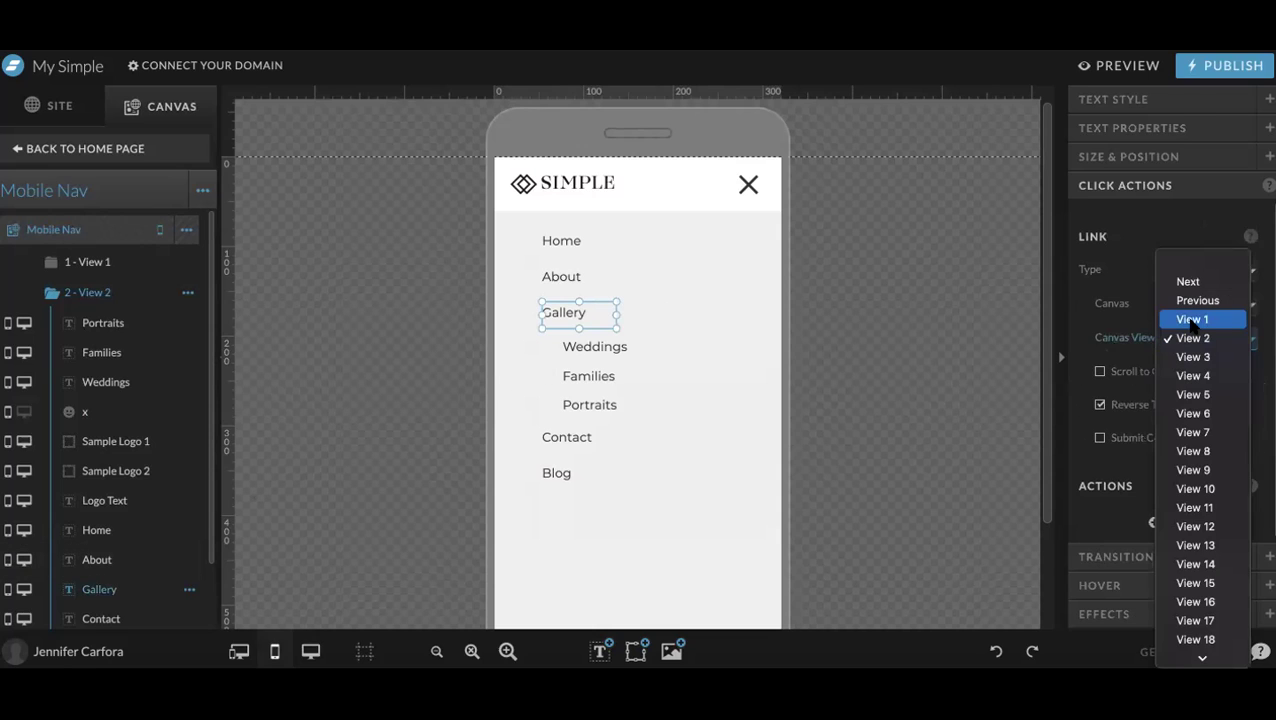
{"action": "left_click", "coordinate": [1190, 320]}
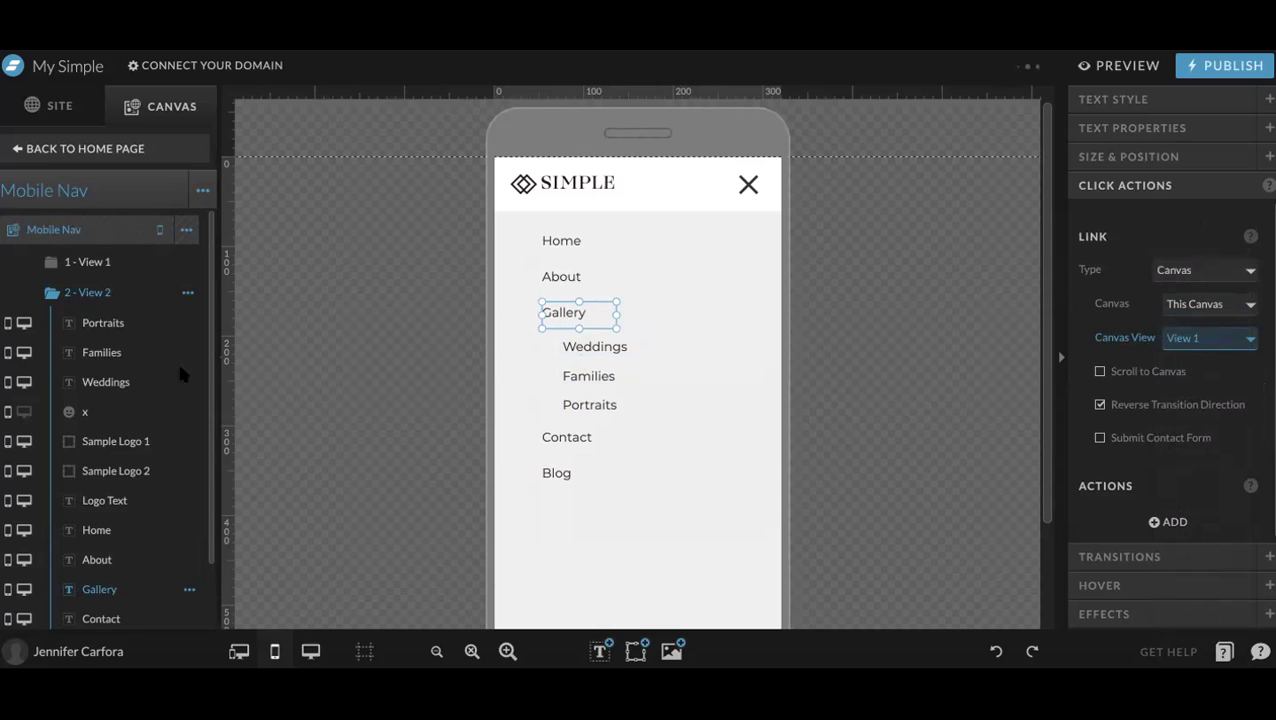
Duplicate View 2 of the Mobile Nav canvas and rename the copy View 3
{"action": "left_click", "coordinate": [190, 293]}
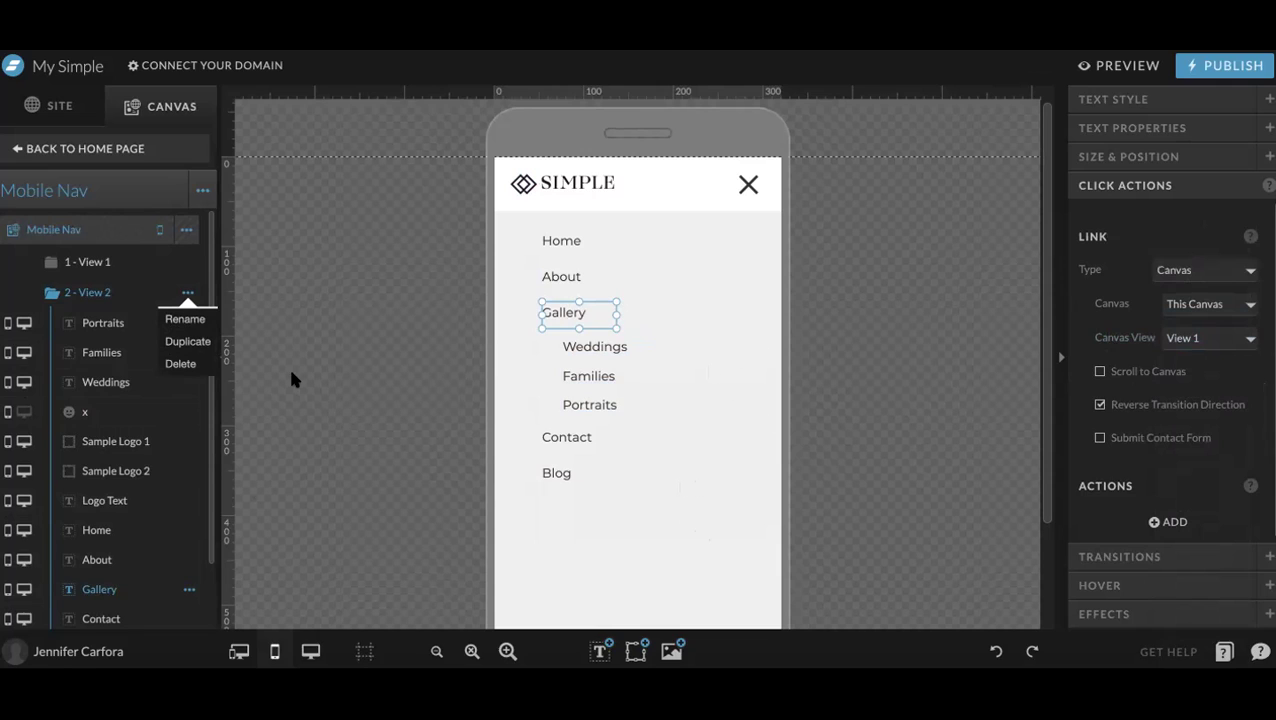
{"action": "left_click", "coordinate": [191, 341]}
{"action": "left_click", "coordinate": [107, 296]}
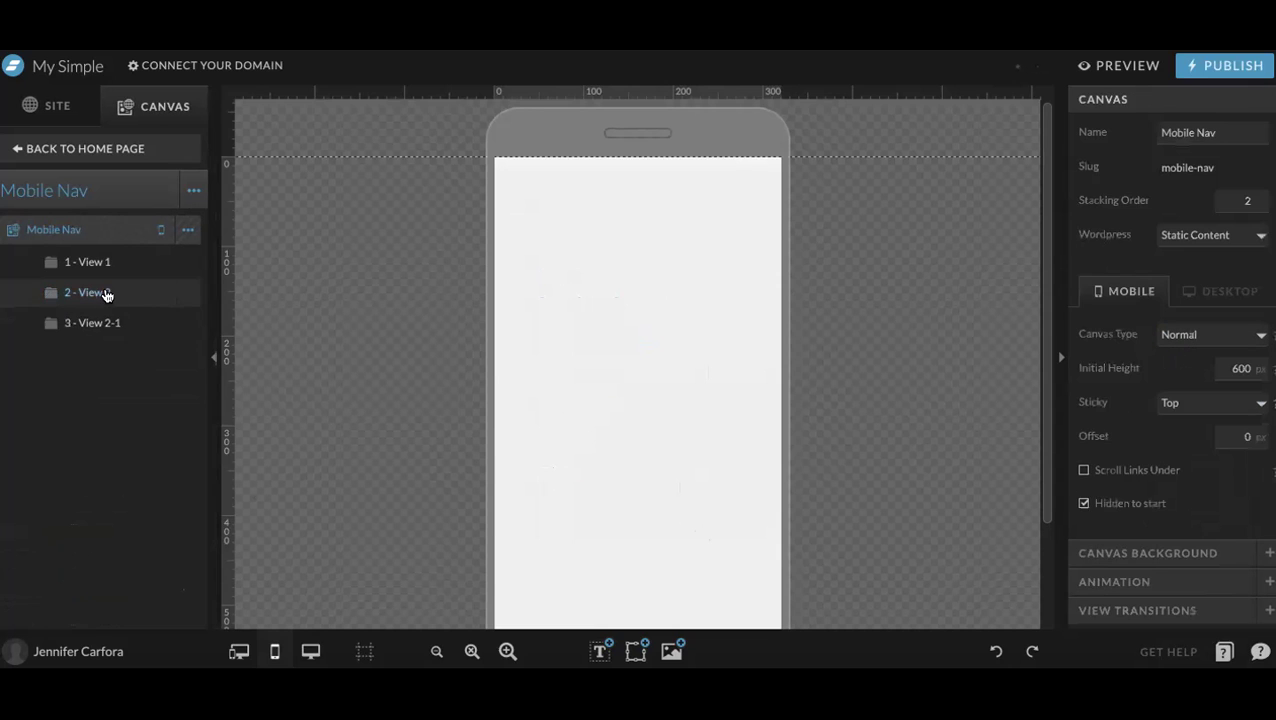
{"action": "left_click", "coordinate": [108, 327]}
{"action": "left_click", "coordinate": [108, 327]}
{"action": "double_click", "coordinate": [108, 327]}
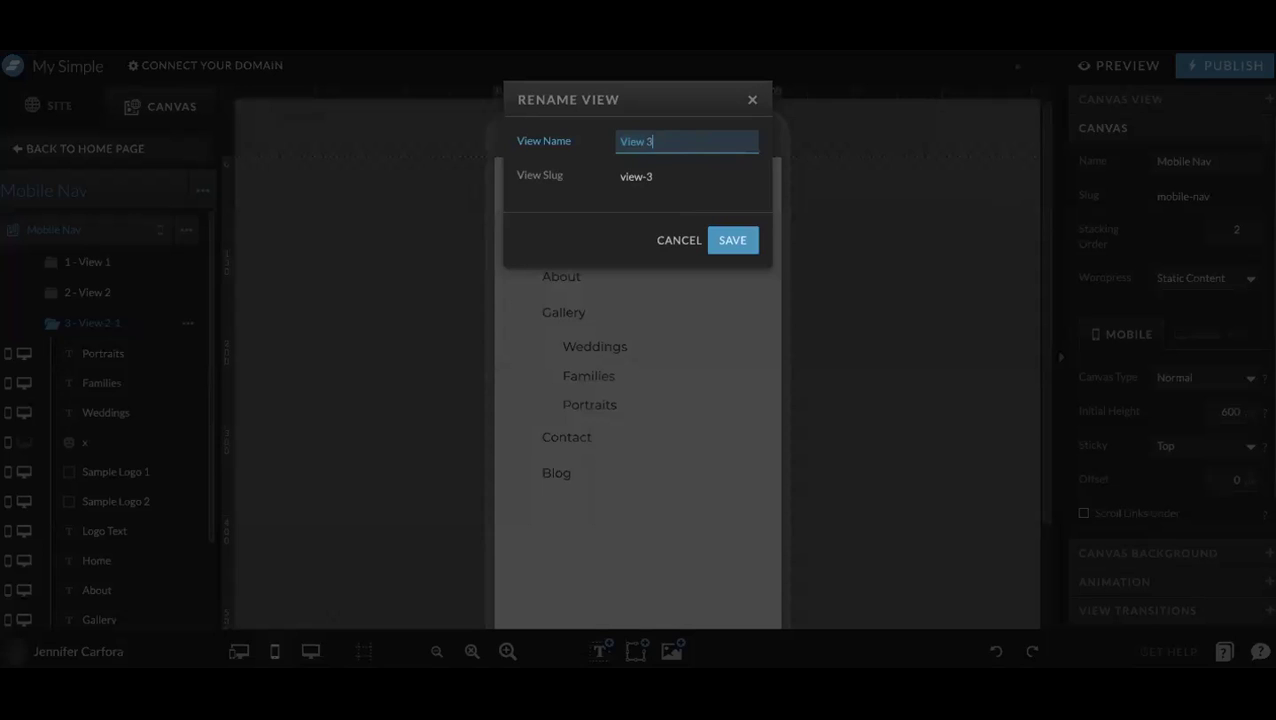
{"action": "key", "text": "Return"}
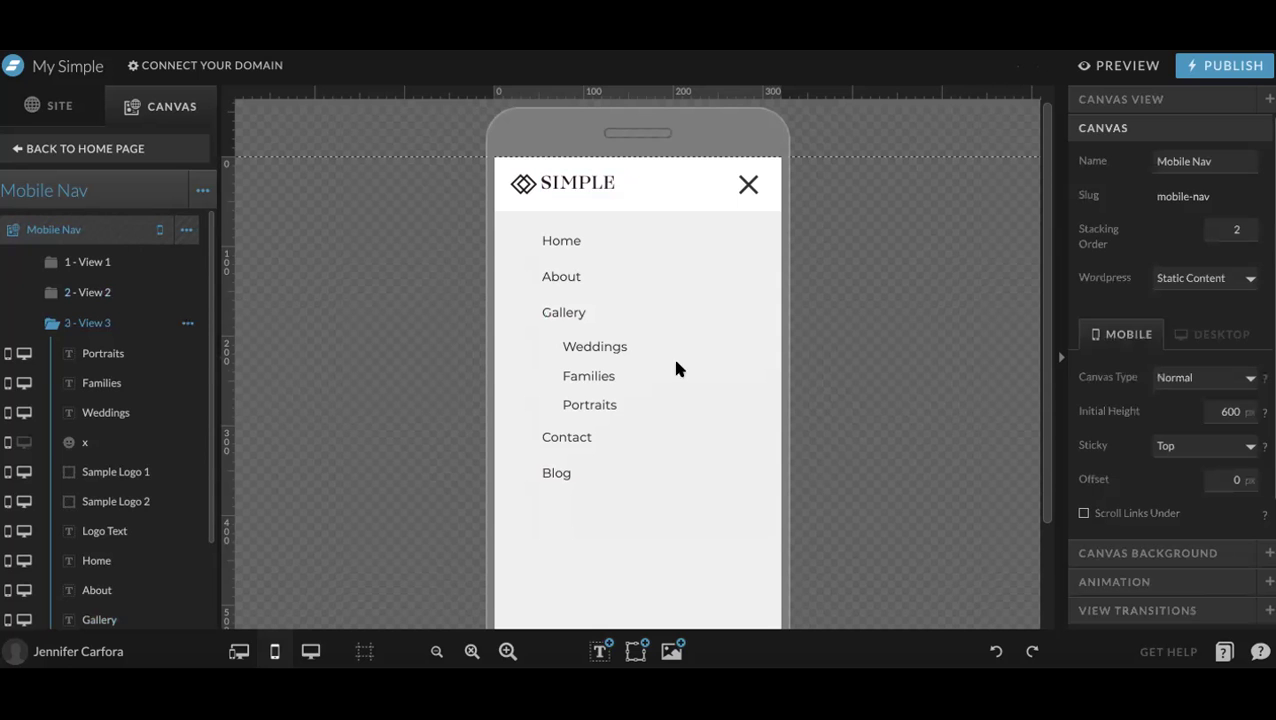
Add a rectangle to View 3 and resize it into a small box beside the submenu, spanning from Families down to Blog
{"action": "left_click", "coordinate": [636, 651]}
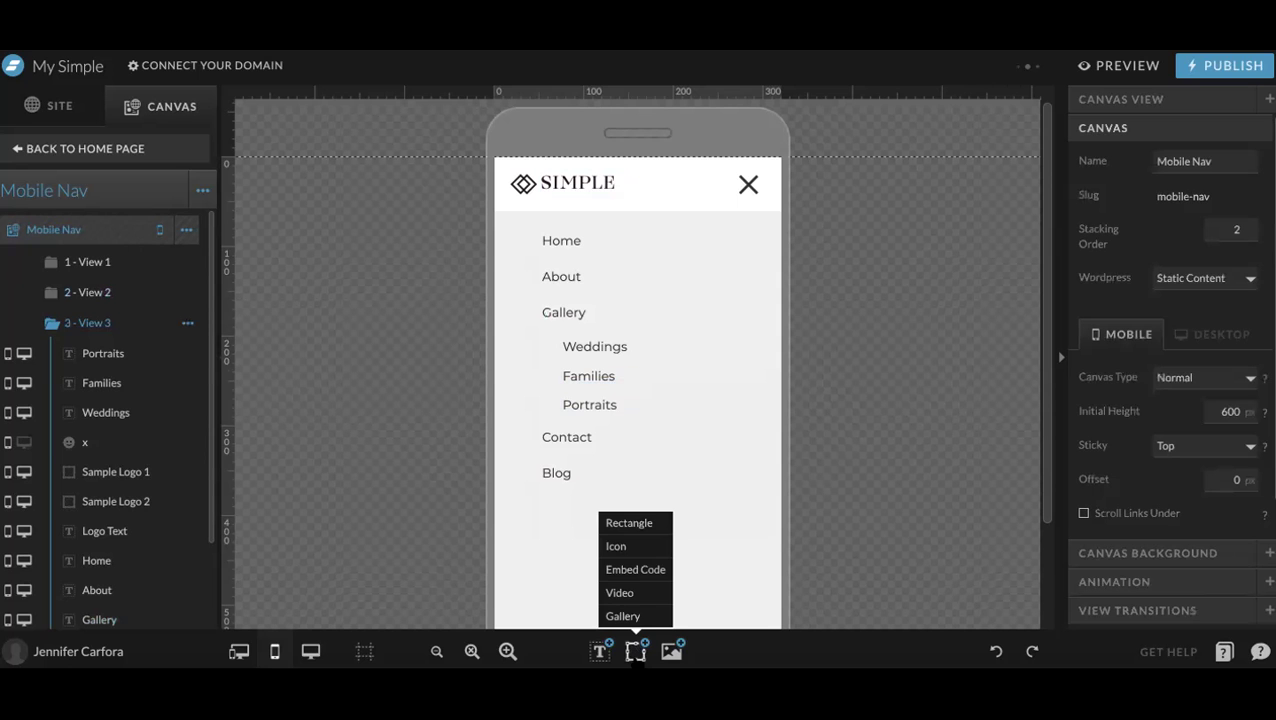
{"action": "left_click", "coordinate": [630, 523]}
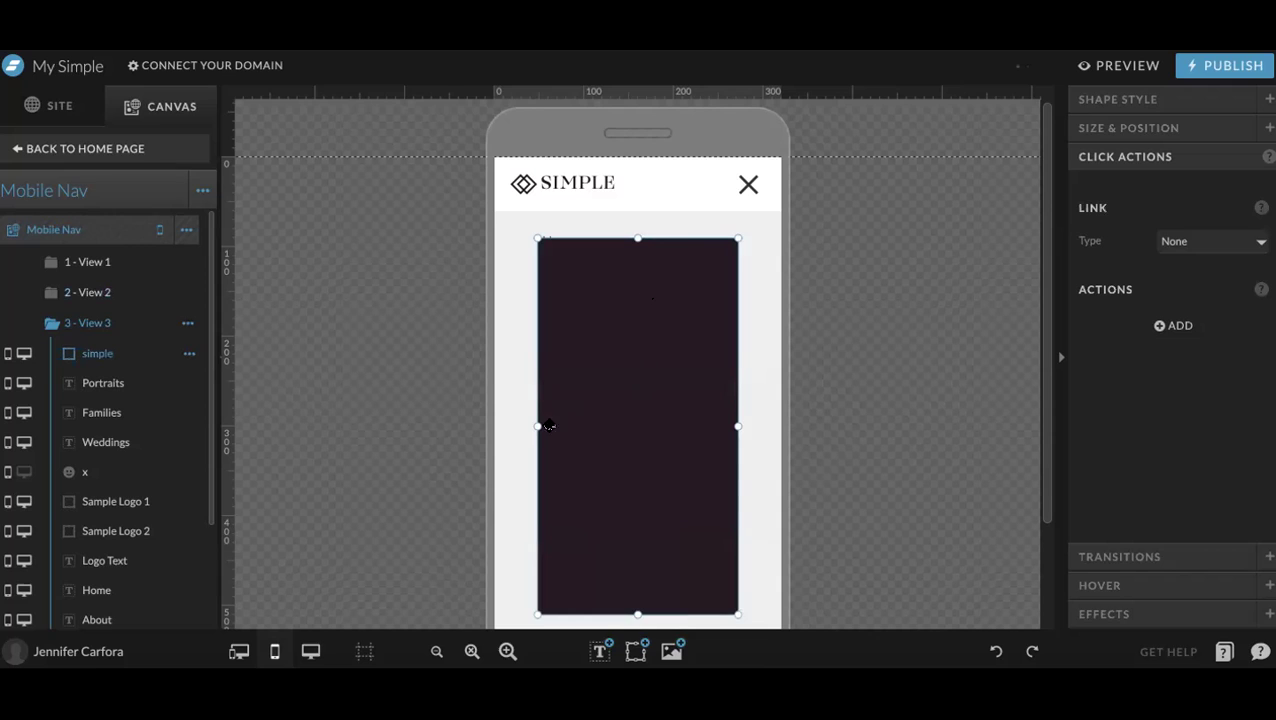
{"action": "left_click_drag", "start_coordinate": [676, 399], "coordinate": [712, 404]}
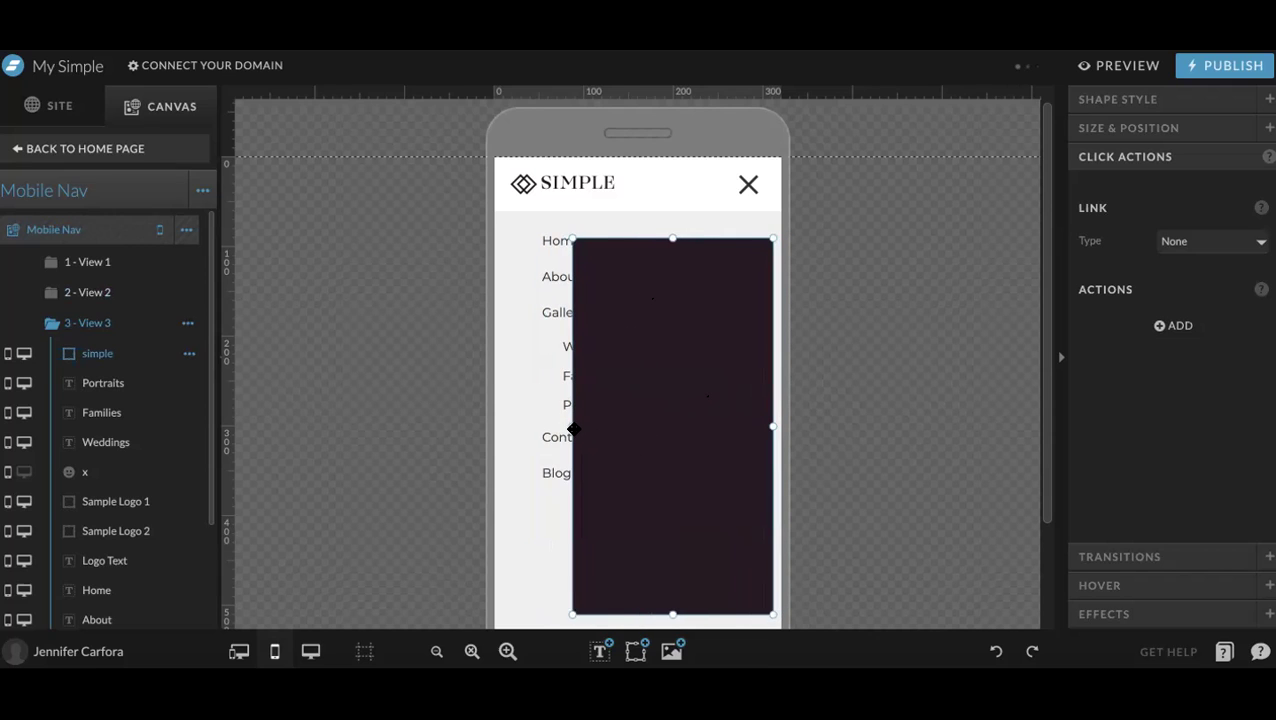
{"action": "left_click_drag", "start_coordinate": [606, 425], "coordinate": [640, 426]}
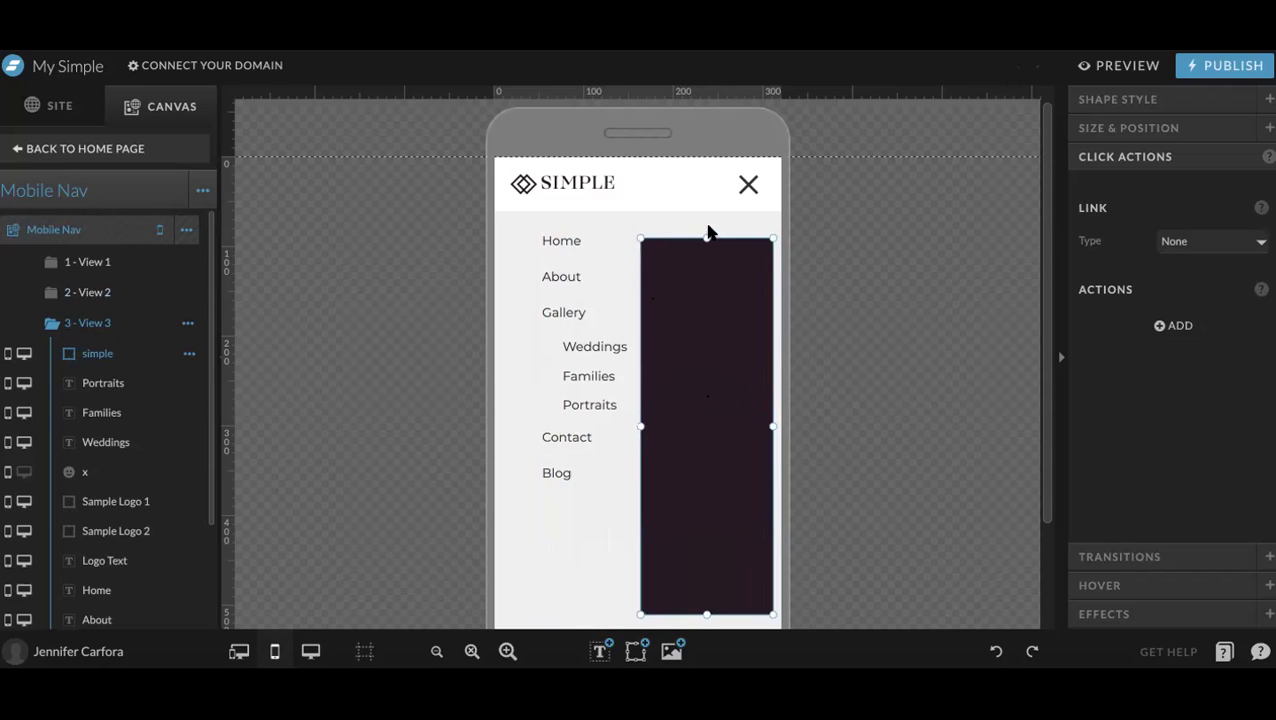
{"action": "left_click_drag", "start_coordinate": [706, 240], "coordinate": [706, 357]}
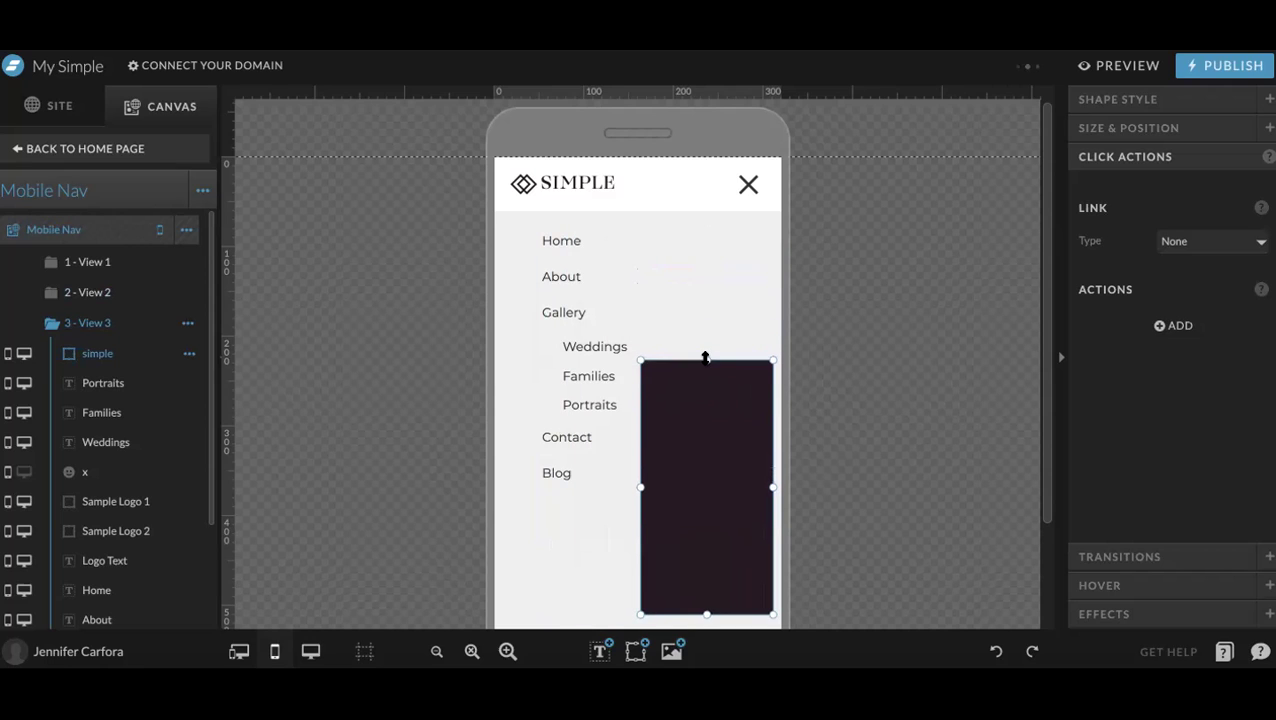
{"action": "scroll", "coordinate": [705, 362], "scroll_direction": "down", "scroll_amount": 1}
{"action": "left_click_drag", "start_coordinate": [705, 567], "coordinate": [703, 428]}
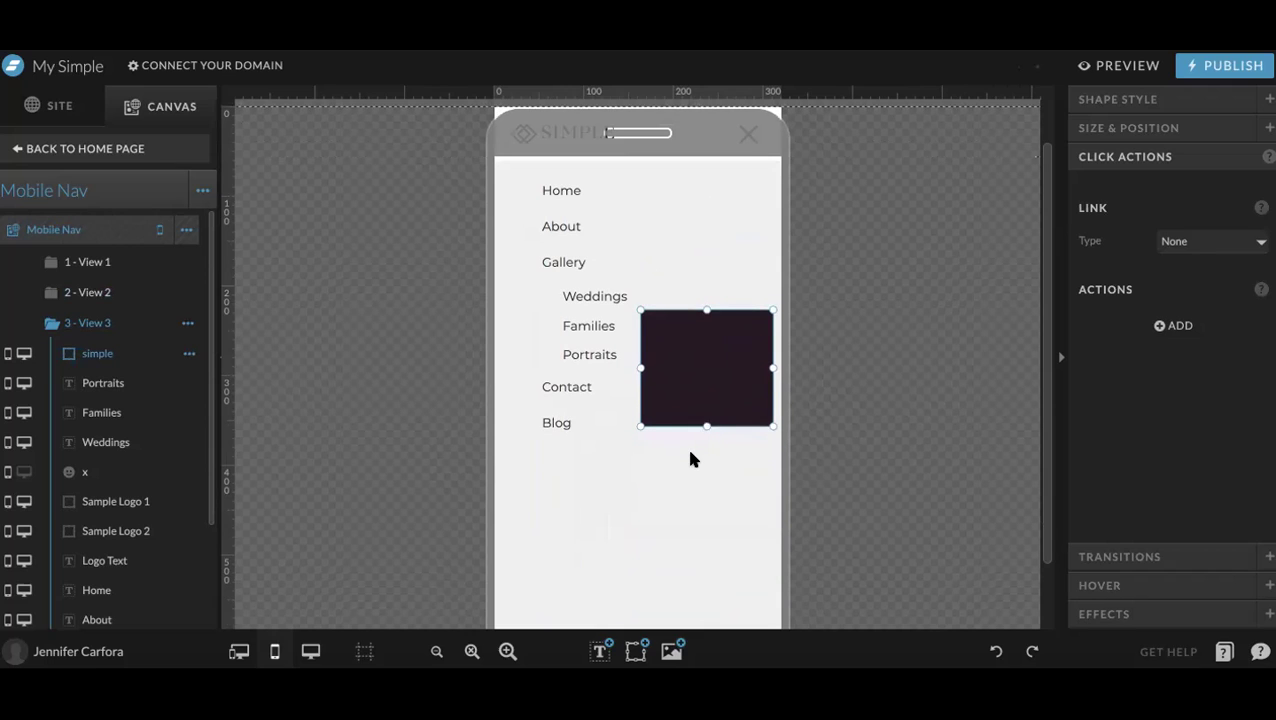
{"action": "left_click", "coordinate": [689, 456]}
Add an icon to View 3, colour it with palette colour 1, and change it to the solid left-pointing triangle
{"action": "left_click", "coordinate": [634, 651]}
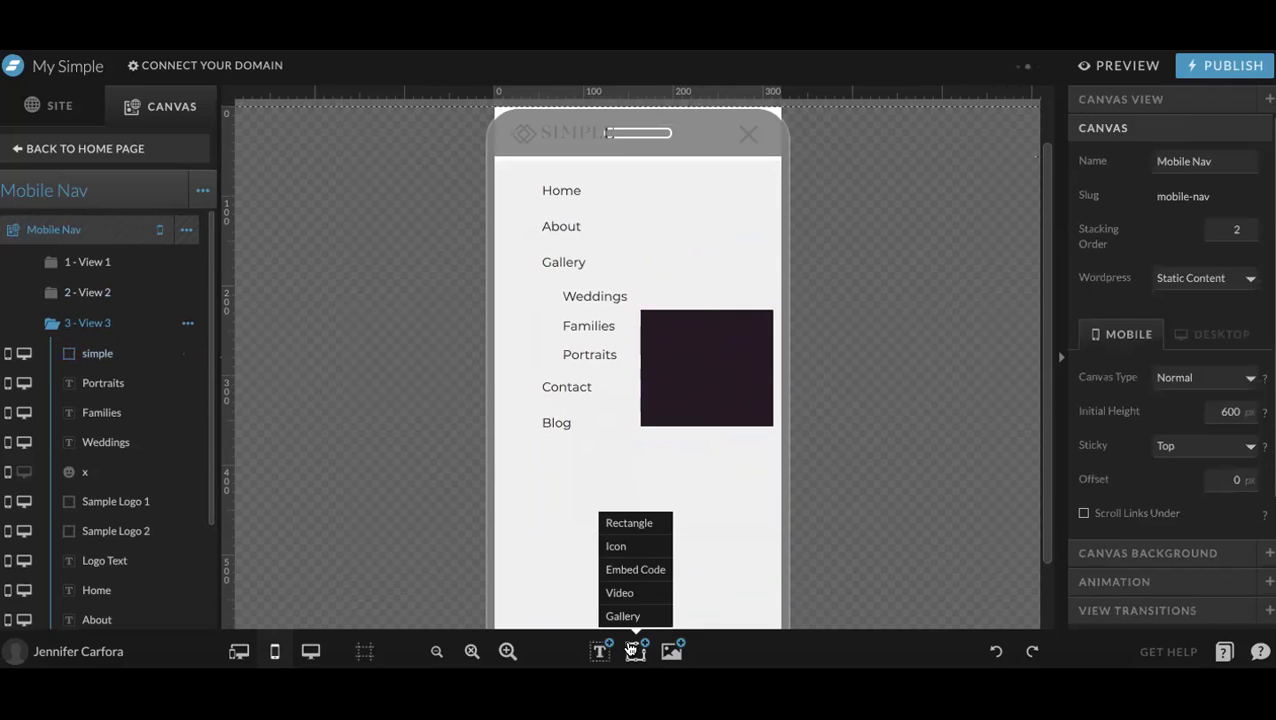
{"action": "left_click", "coordinate": [636, 549]}
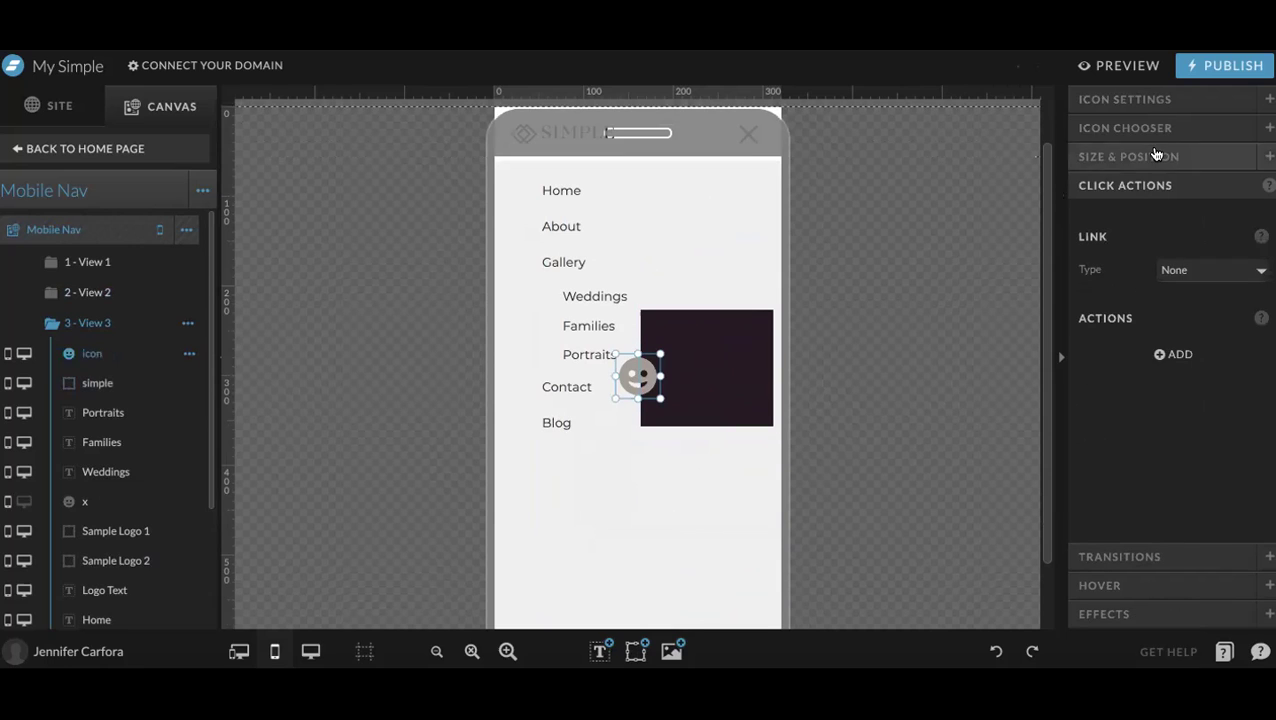
{"action": "left_click", "coordinate": [1150, 99]}
{"action": "left_click", "coordinate": [1185, 331]}
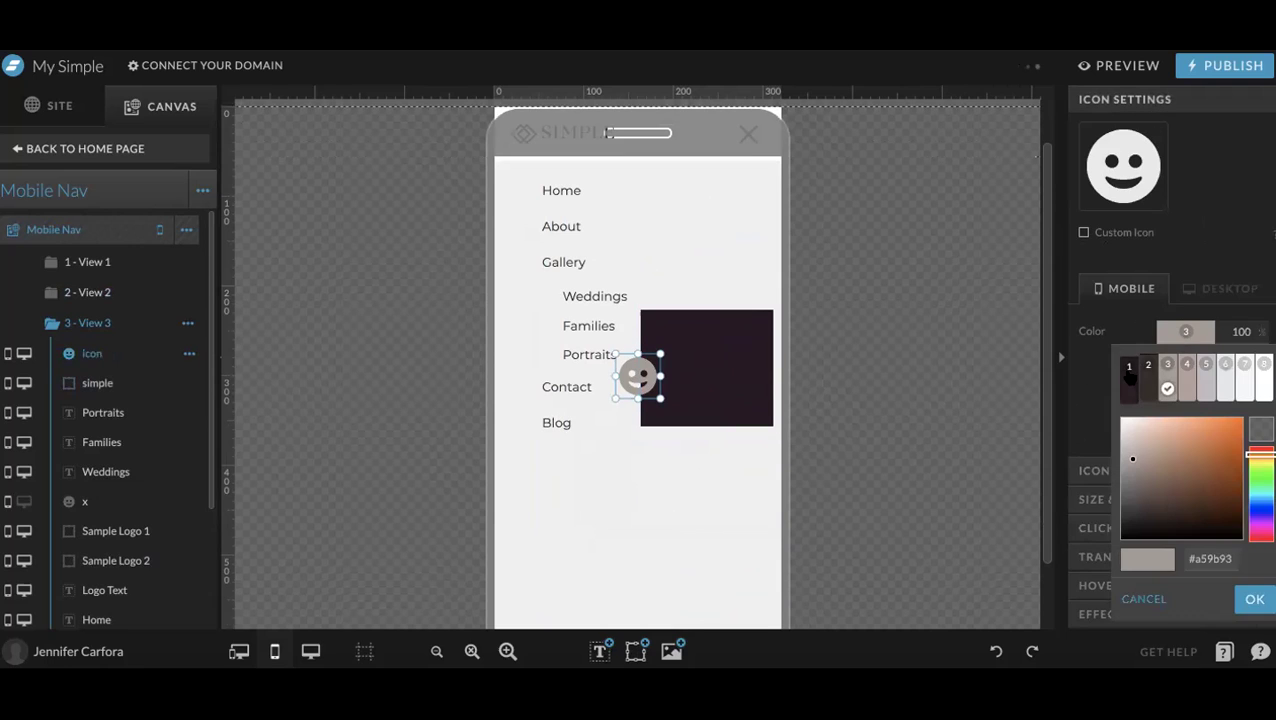
{"action": "left_click", "coordinate": [1130, 368]}
{"action": "left_click", "coordinate": [1133, 470]}
{"action": "scroll", "coordinate": [1155, 420], "scroll_direction": "down", "scroll_amount": 3}
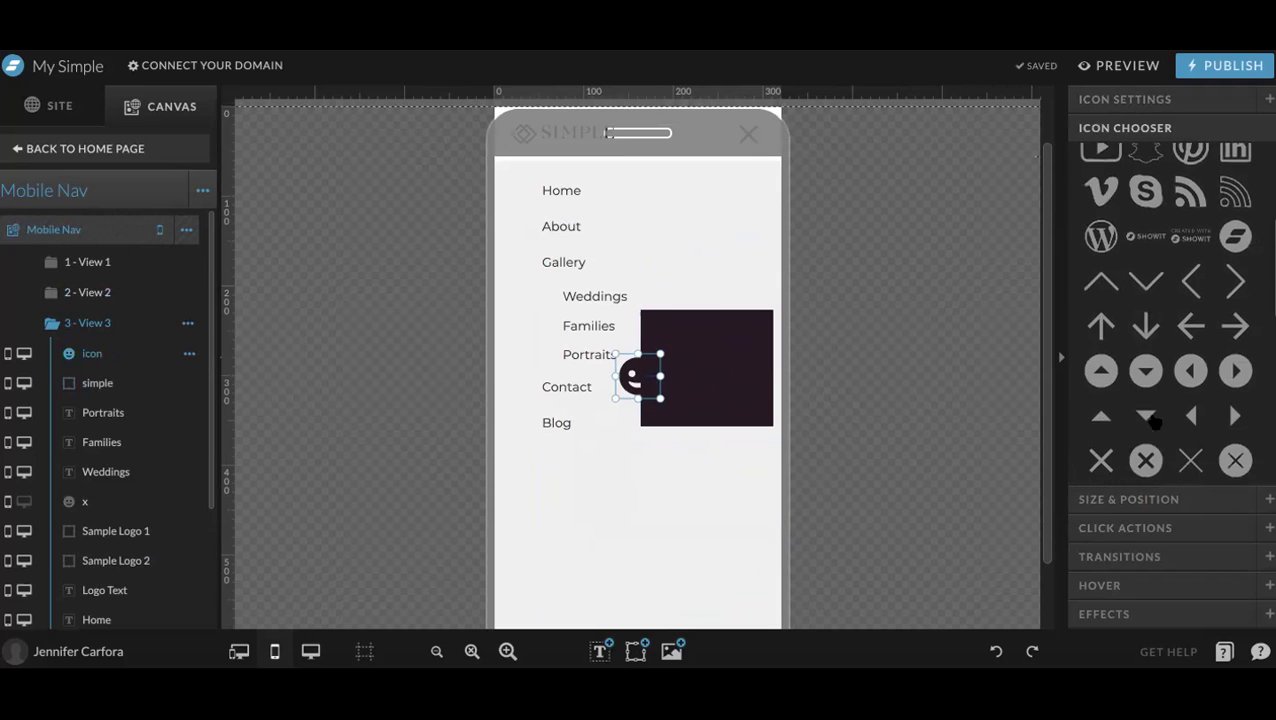
{"action": "scroll", "coordinate": [1152, 420], "scroll_direction": "down", "scroll_amount": 1}
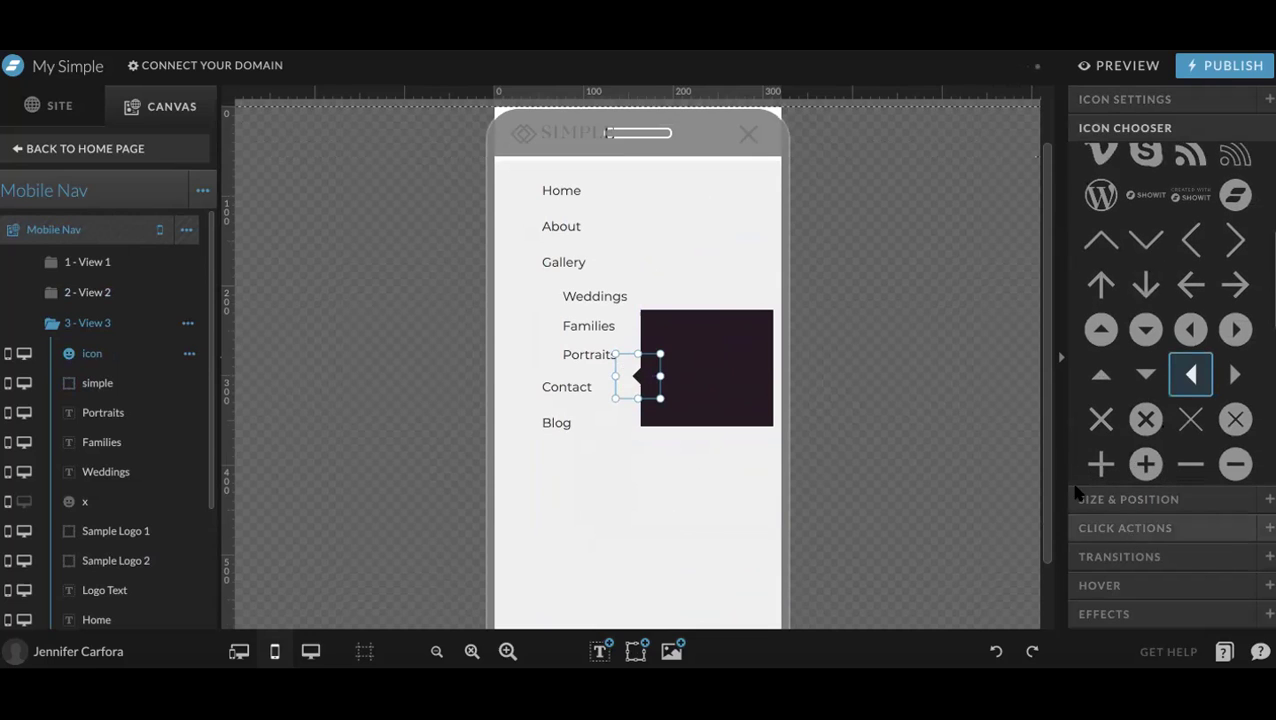
{"action": "left_click", "coordinate": [892, 355]}
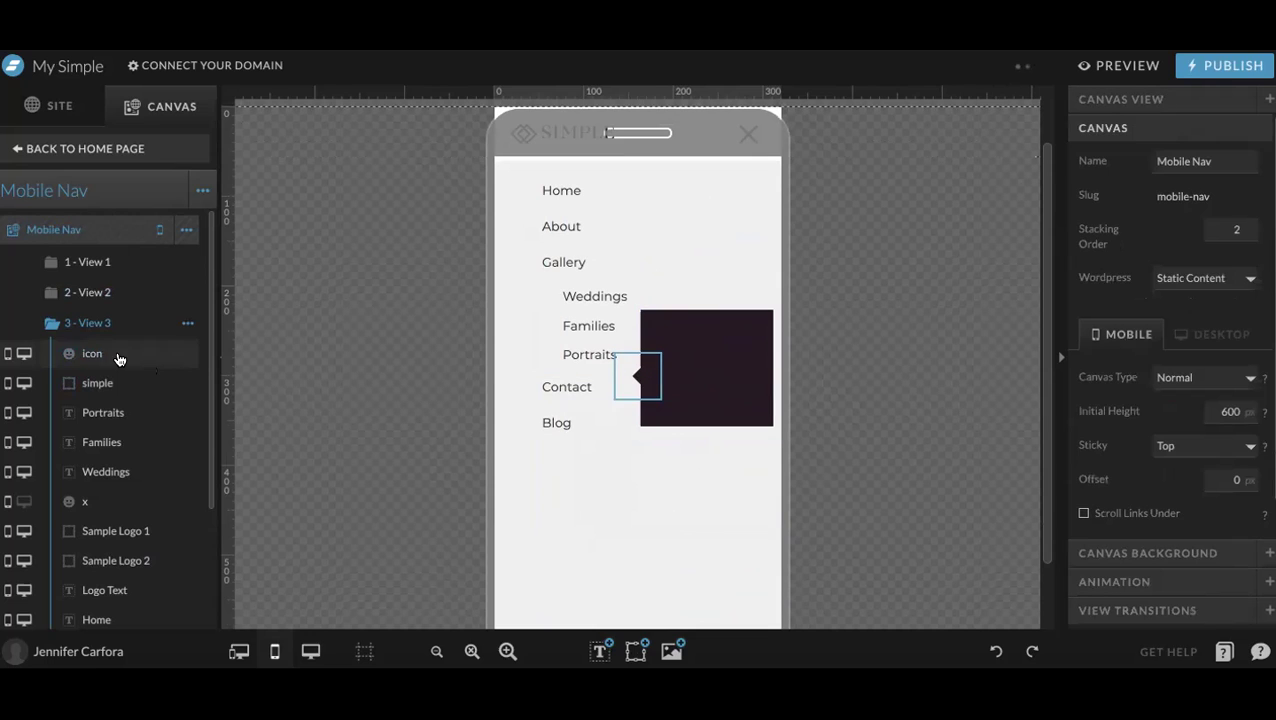
Reorder the triangle icon between Families and Weddings in the layer order, and place it at the rectangle's edge level with Families
{"action": "left_click_drag", "start_coordinate": [119, 358], "coordinate": [120, 460]}
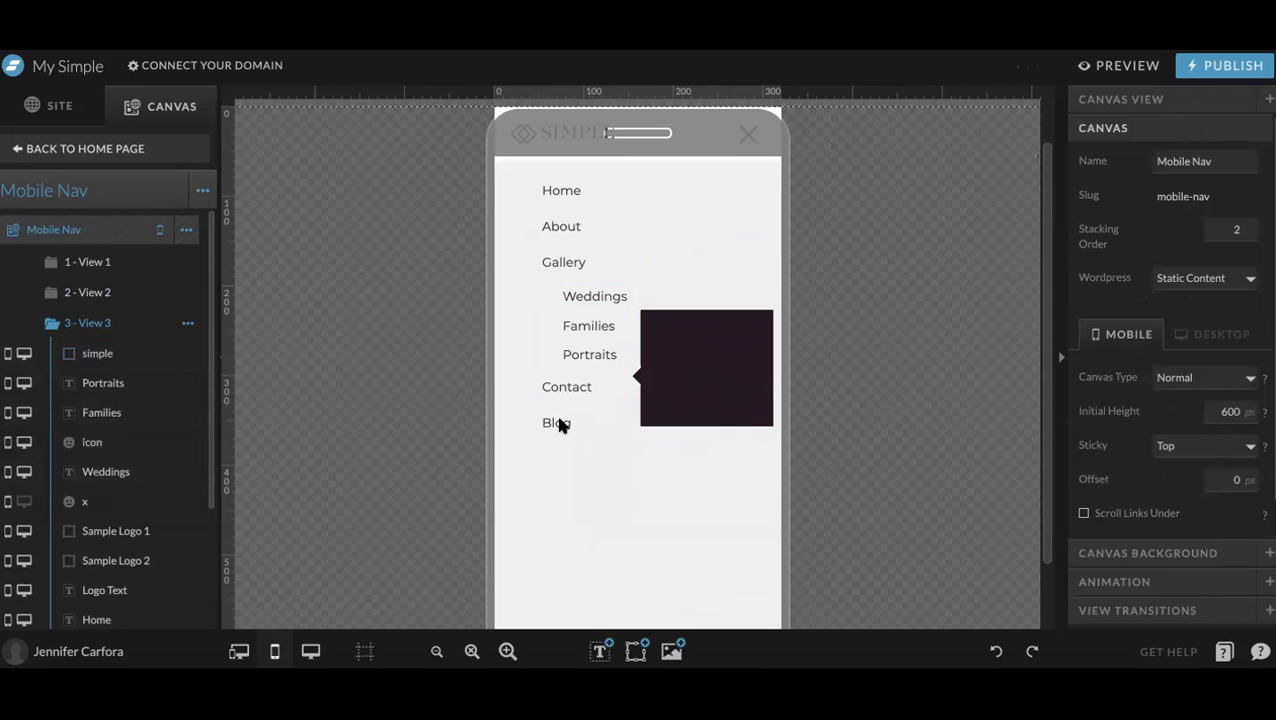
{"action": "left_click_drag", "start_coordinate": [622, 386], "coordinate": [618, 335]}
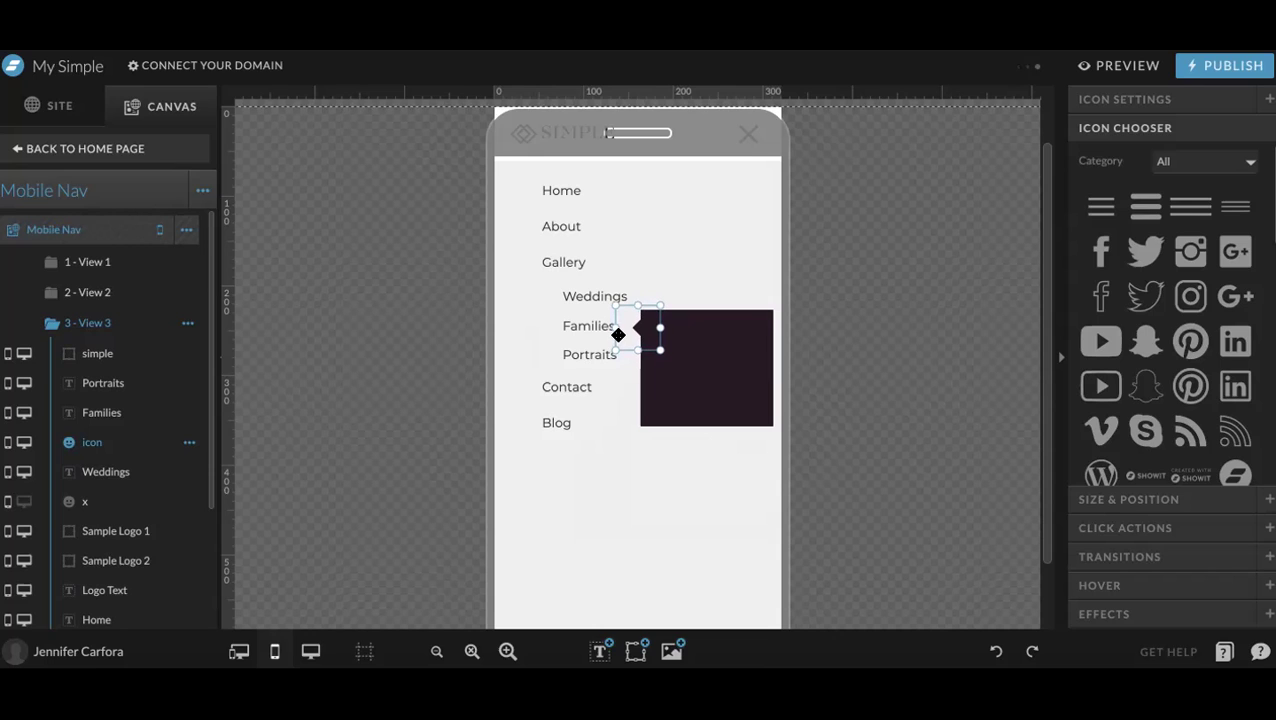
{"action": "left_click", "coordinate": [516, 361]}
{"action": "left_click", "coordinate": [632, 333]}
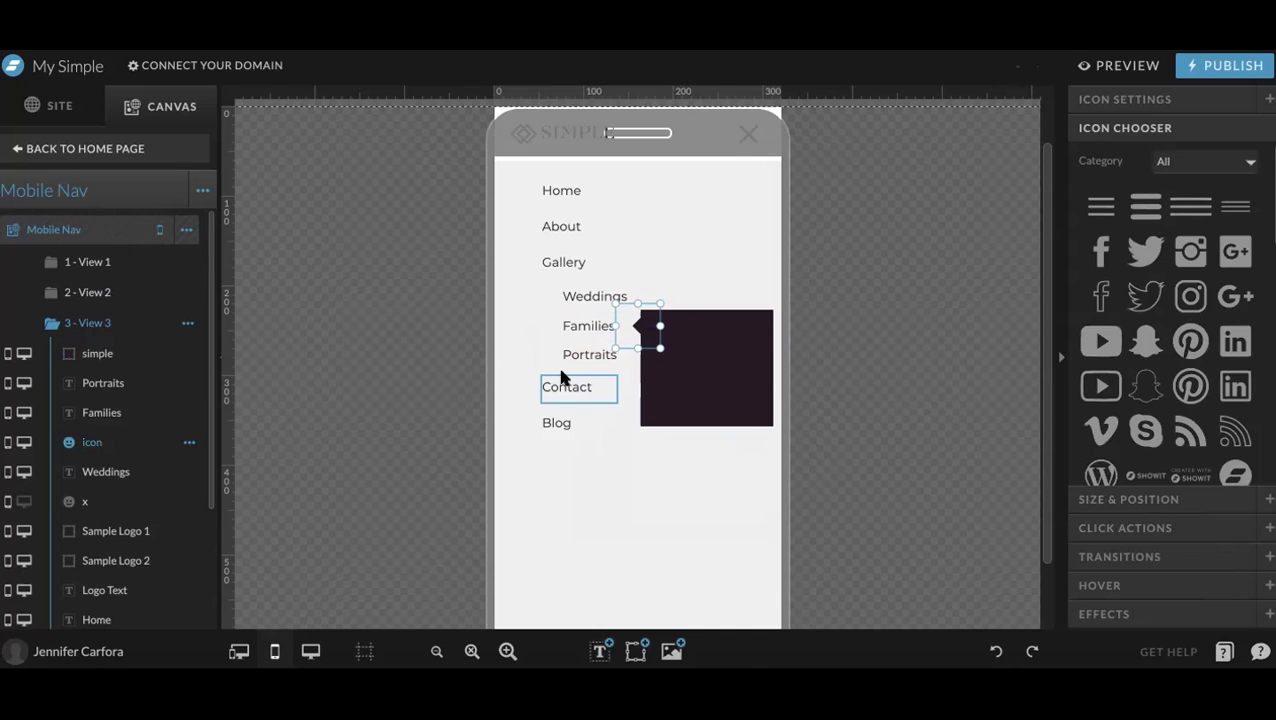
Add a paragraph text element to View 3, move it below the menu, and change its text to Maternity
{"action": "left_click", "coordinate": [557, 452]}
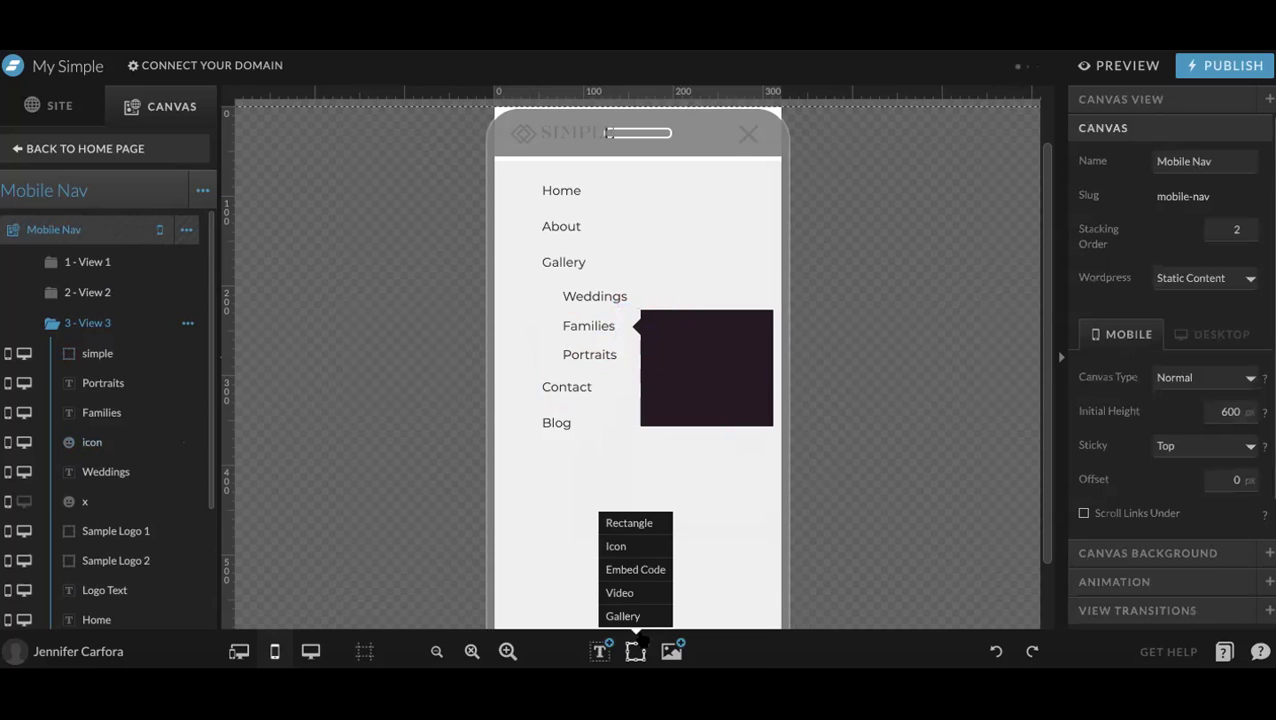
{"action": "mouse_move", "coordinate": [628, 651]}
{"action": "left_click", "coordinate": [604, 612]}
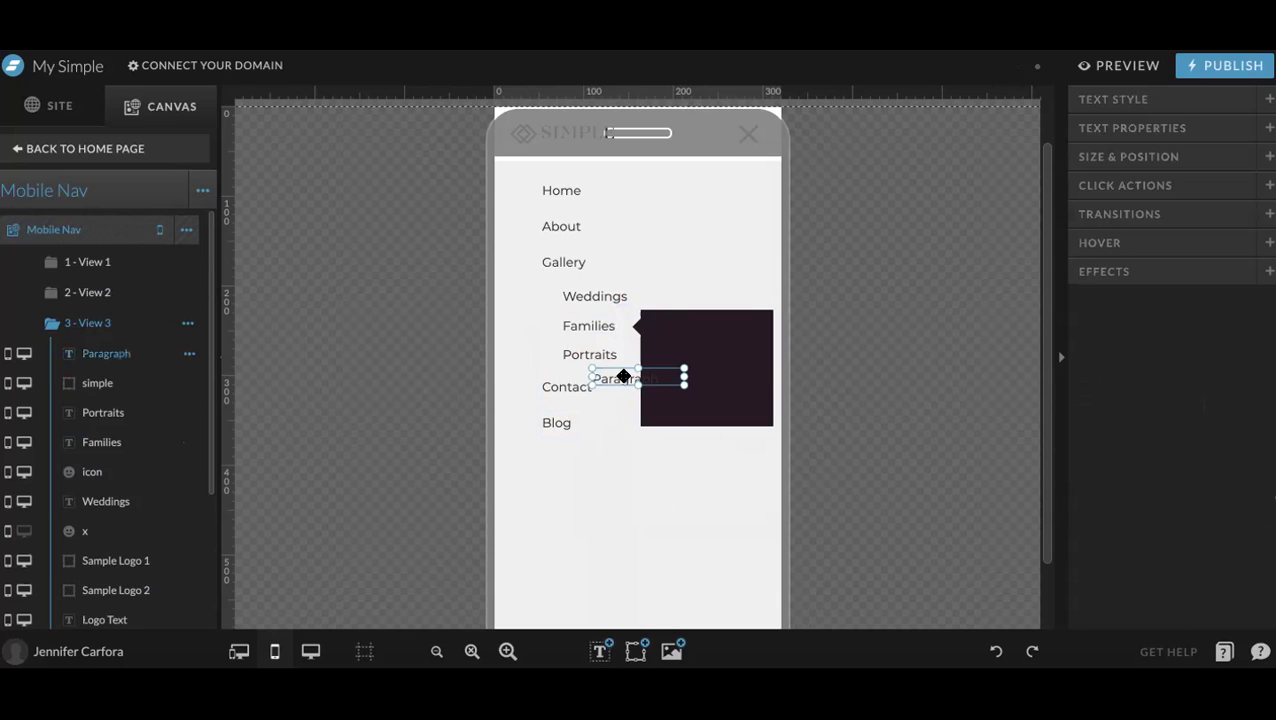
{"action": "left_click_drag", "start_coordinate": [623, 376], "coordinate": [627, 471]}
{"action": "double_click", "coordinate": [623, 470]}
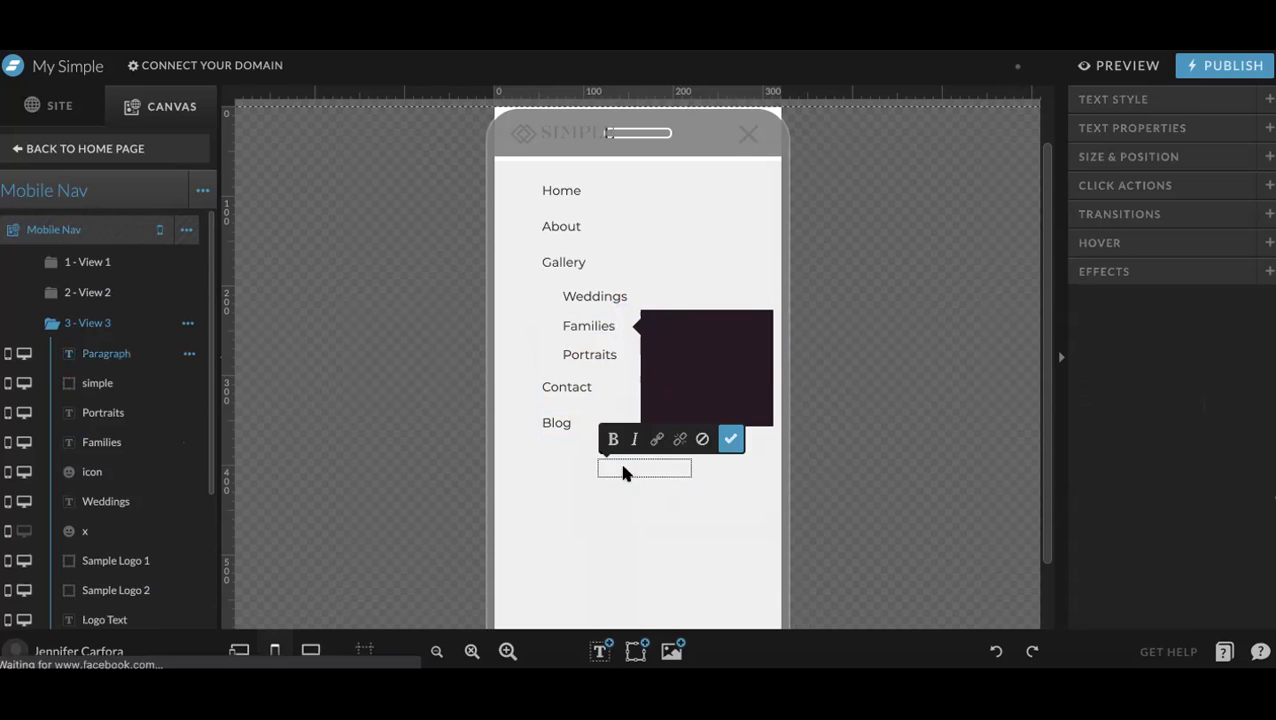
{"action": "type", "text": "Ma"}
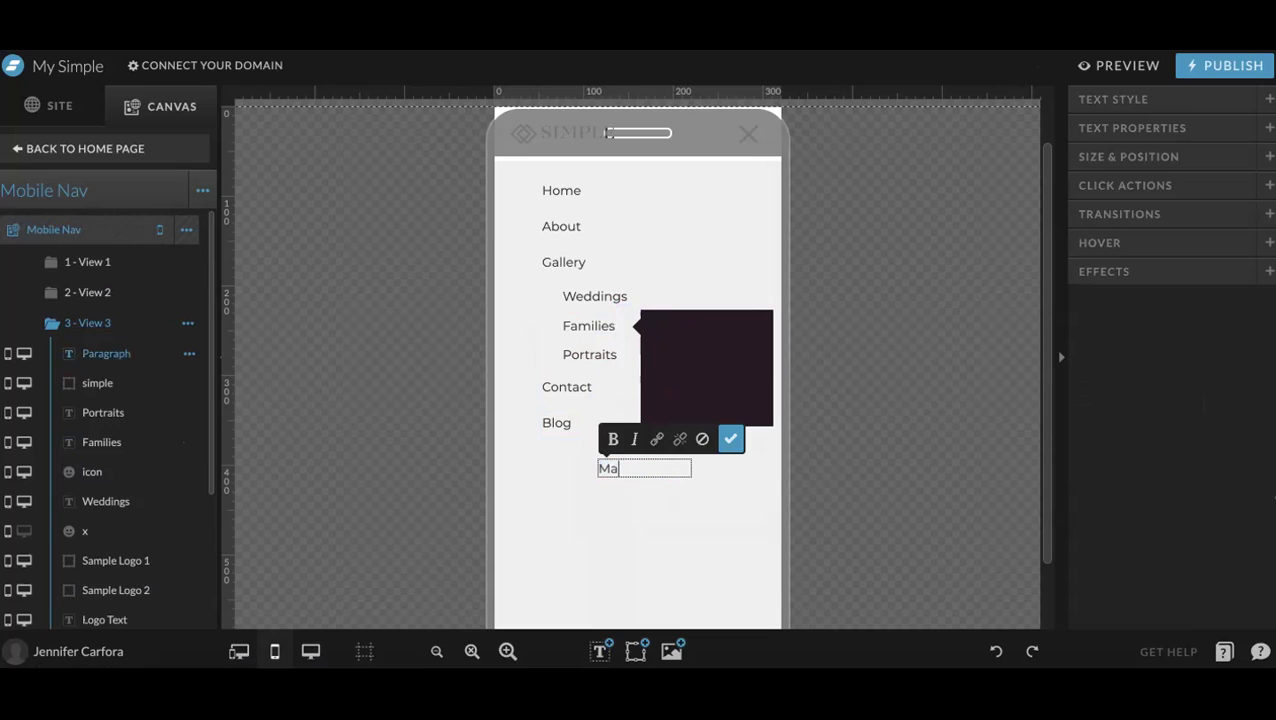
{"action": "type", "text": "ternity"}
{"action": "left_click", "coordinate": [730, 438]}
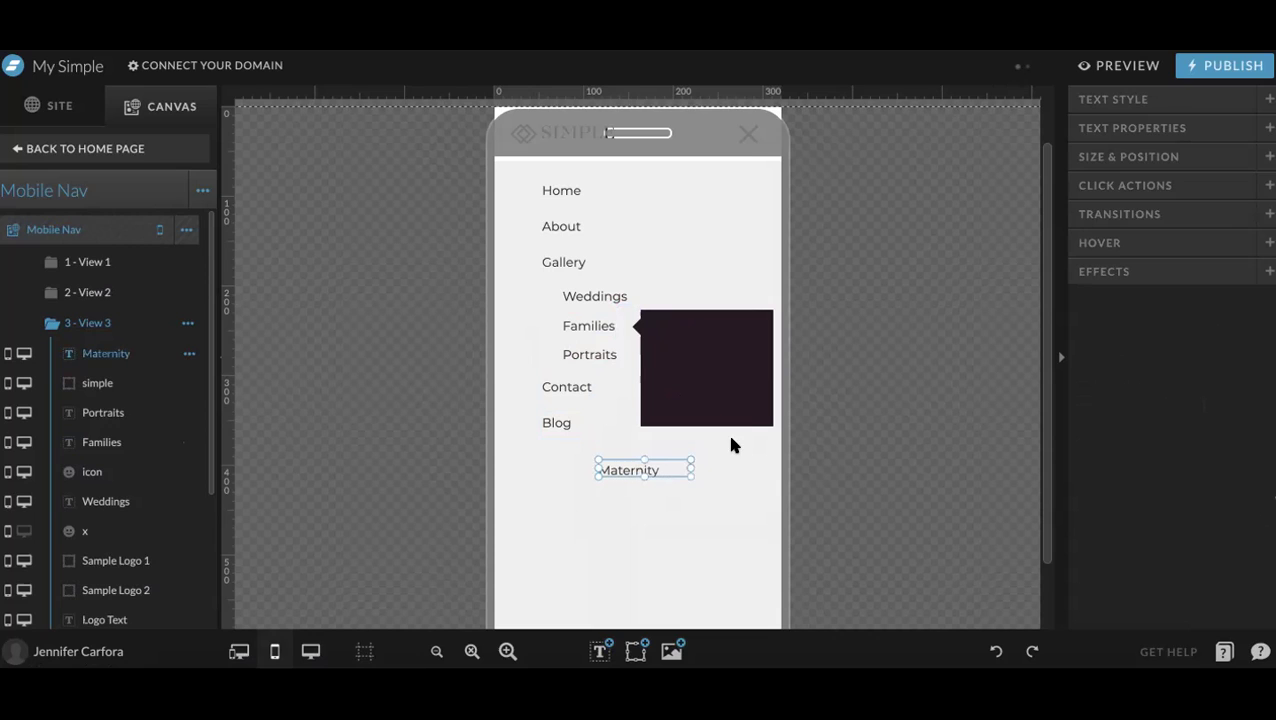
Style the Maternity text with 0.1 em letter spacing, uppercase letters, white colour and a 12 px size
{"action": "left_click", "coordinate": [1118, 99]}
{"action": "left_click", "coordinate": [1246, 346]}
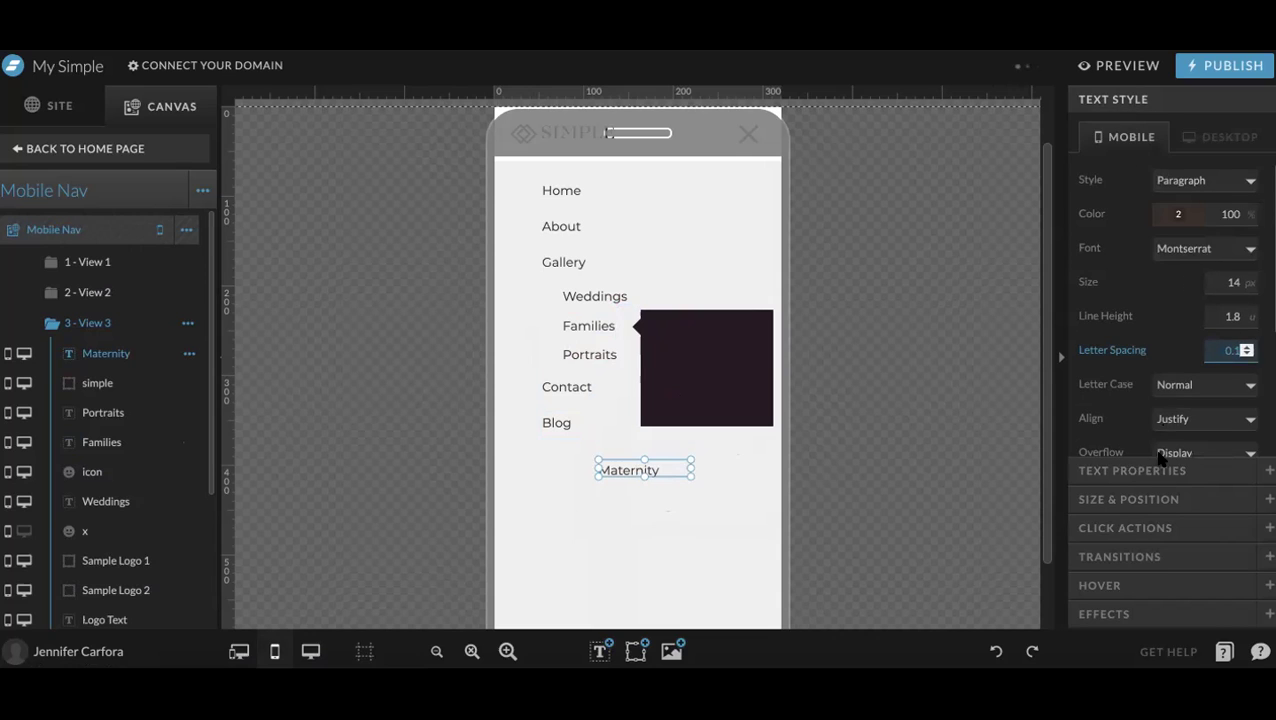
{"action": "left_click", "coordinate": [1190, 384]}
{"action": "left_click", "coordinate": [1185, 402]}
{"action": "left_click", "coordinate": [1179, 218]}
{"action": "left_click", "coordinate": [1258, 258]}
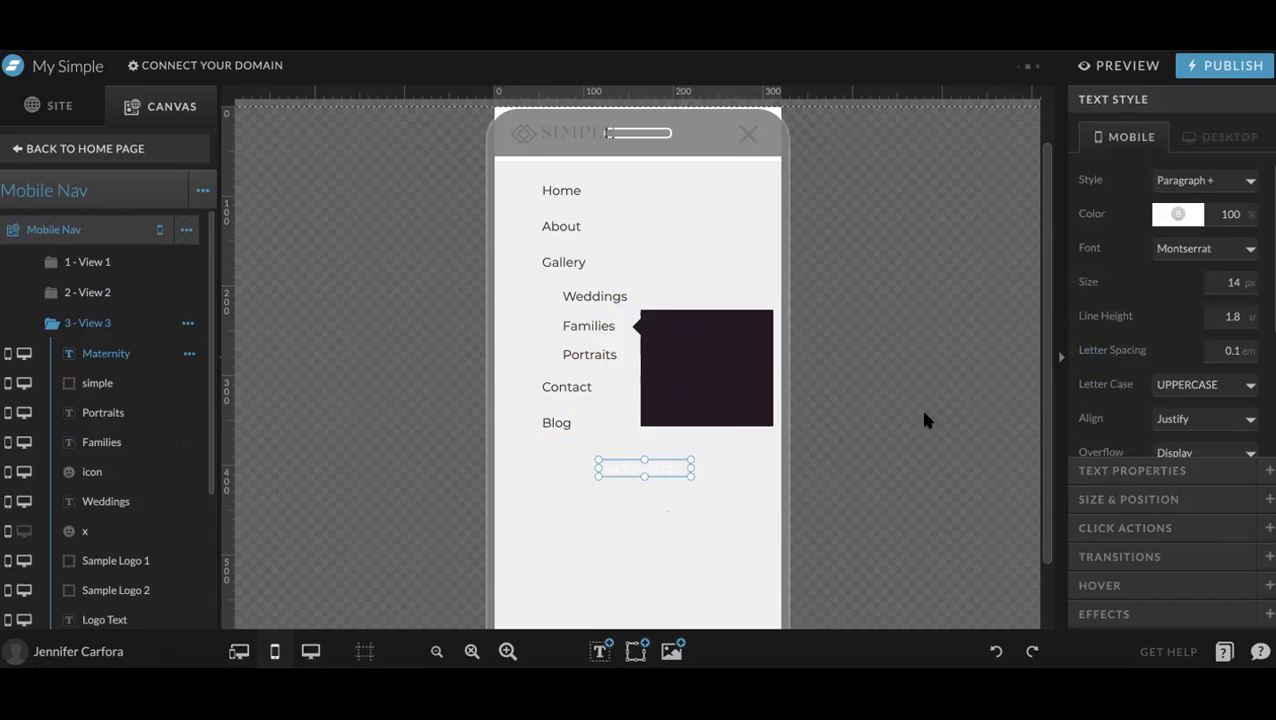
{"action": "double_click", "coordinate": [1226, 283]}
{"action": "type", "text": "12"}
{"action": "key", "text": "Return"}
Move the Maternity text into the dark box, and place a duplicate below it with the text Newborn
{"action": "left_click_drag", "start_coordinate": [664, 464], "coordinate": [730, 359]}
{"action": "key", "text": "ctrl+d"}
{"action": "double_click", "coordinate": [731, 360]}
{"action": "type", "text": "Newb"}
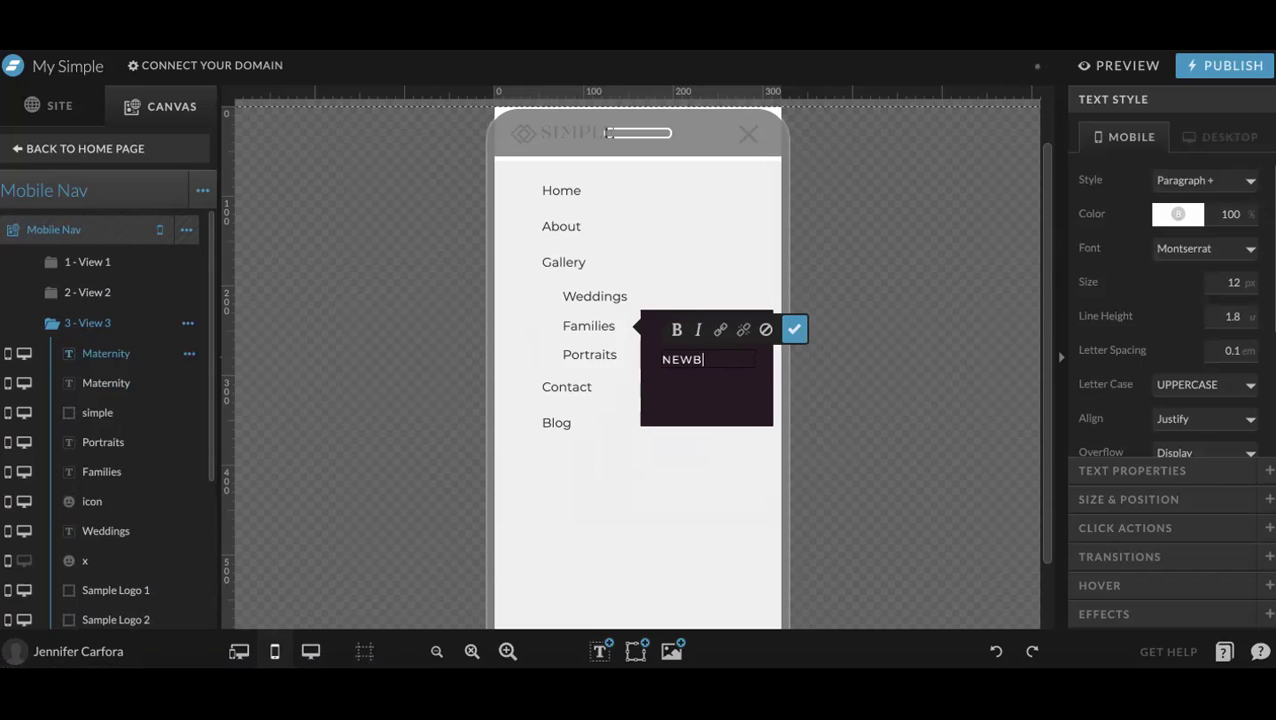
{"action": "type", "text": "orn"}
{"action": "left_click", "coordinate": [790, 324]}
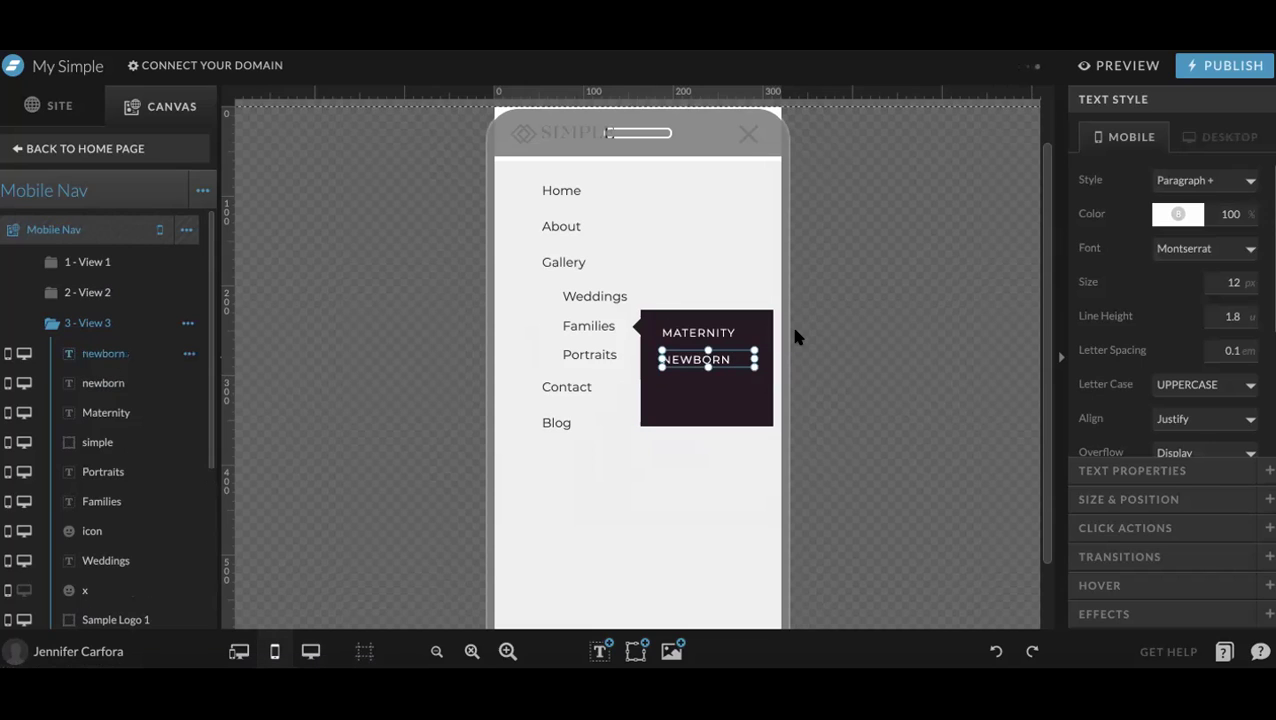
Place a duplicate of the Newborn text below it and change its wording to Family
{"action": "left_click_drag", "start_coordinate": [733, 359], "coordinate": [733, 386]}
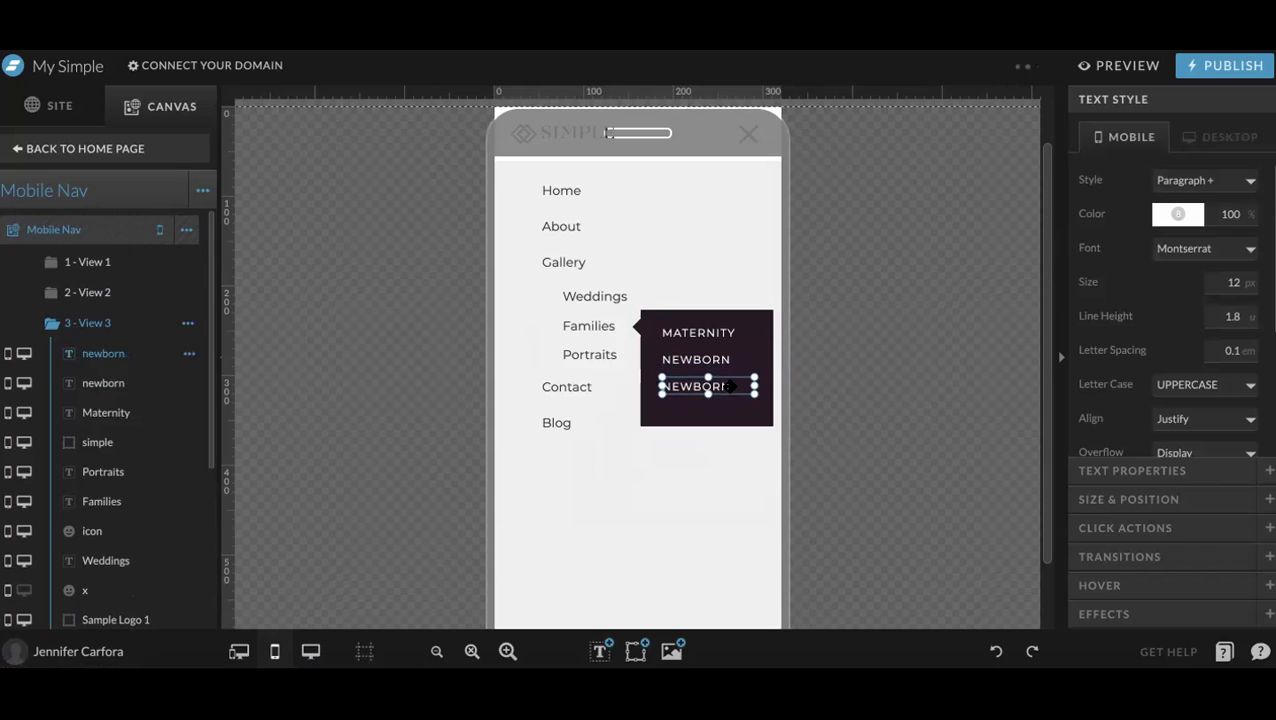
{"action": "double_click", "coordinate": [733, 386]}
{"action": "type", "text": "P"}
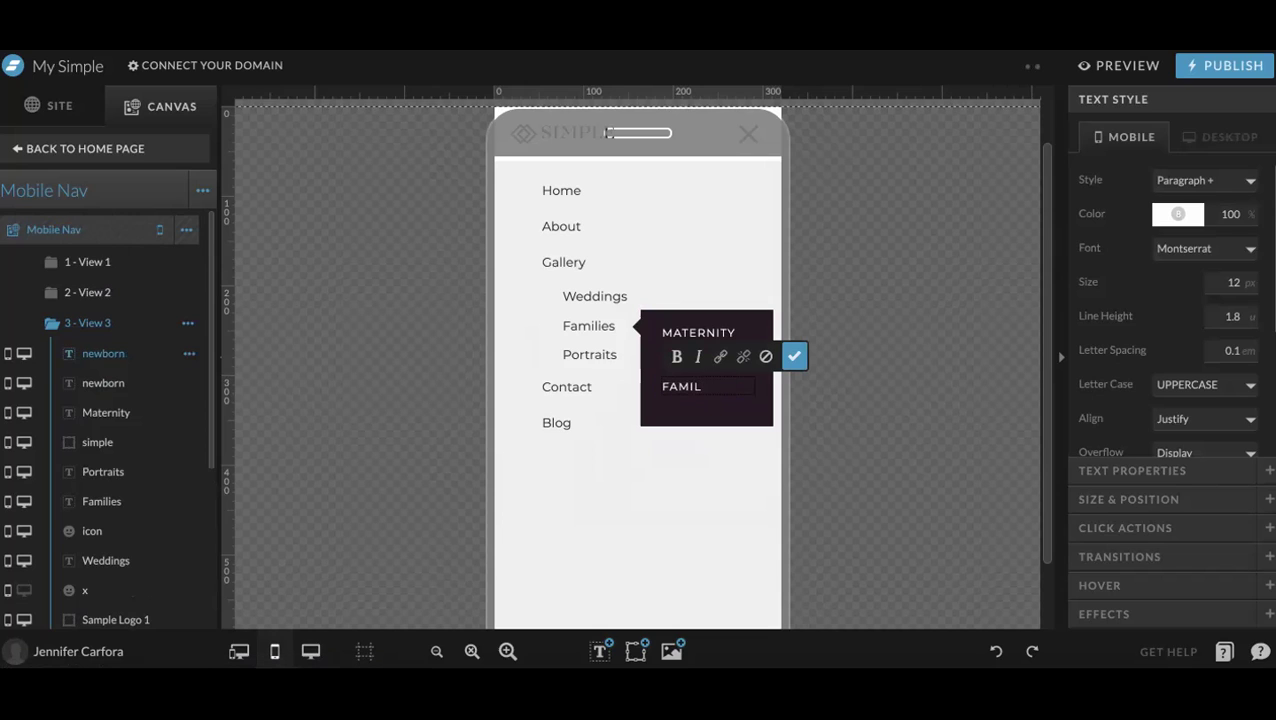
{"action": "type", "text": "amily"}
{"action": "left_click", "coordinate": [794, 356]}
Shift the Maternity, Newborn and Family texts down together to centre them vertically in the dark box
{"action": "left_click", "coordinate": [705, 362], "text": "shift"}
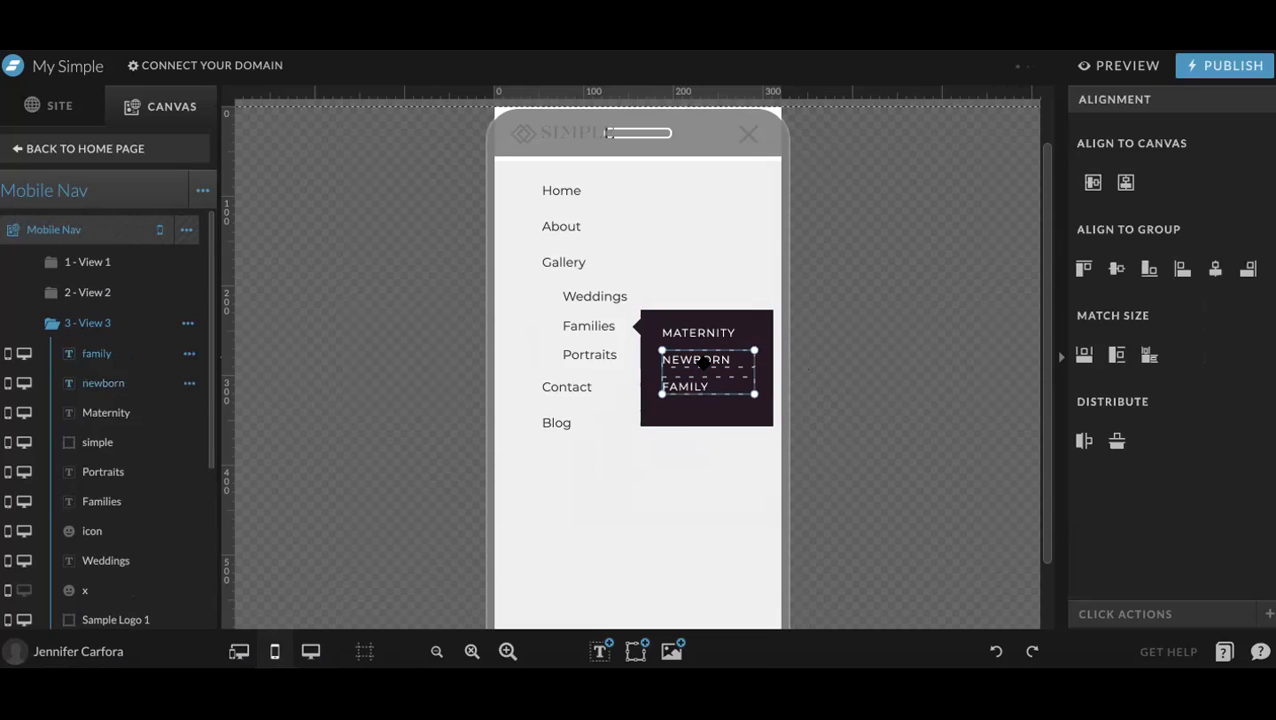
{"action": "left_click", "coordinate": [706, 343], "text": "shift"}
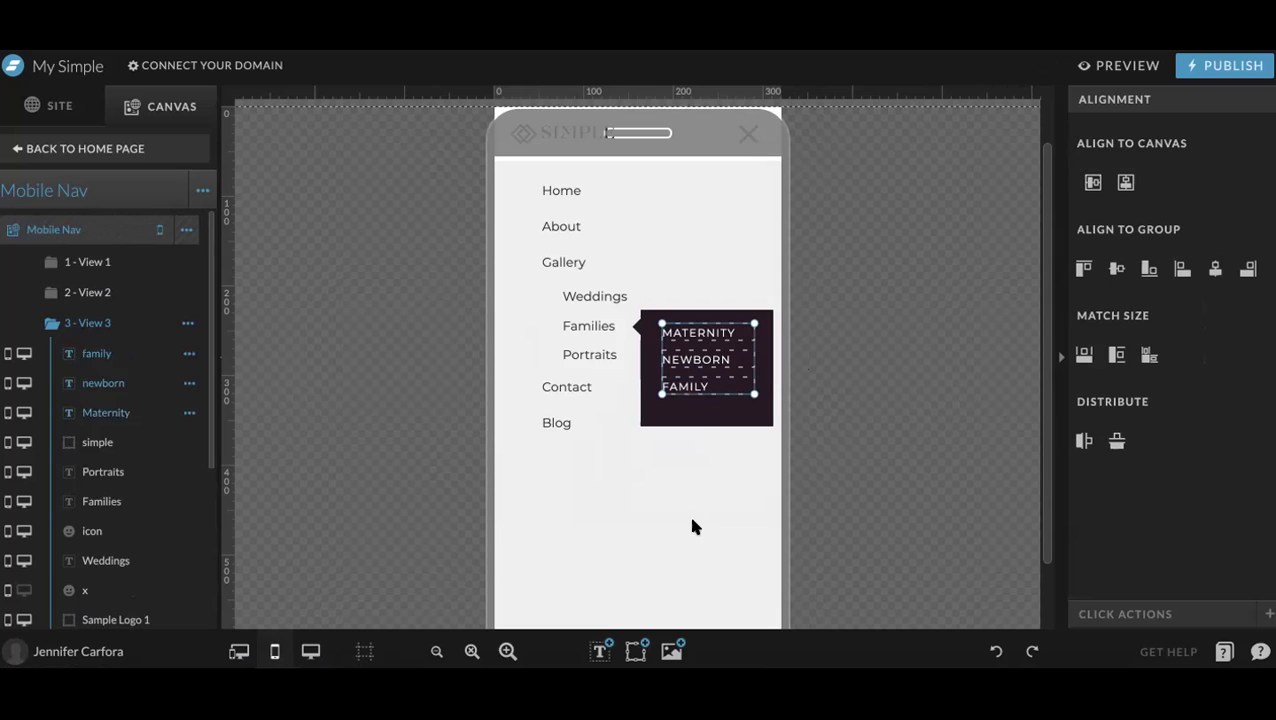
{"action": "left_click_drag", "start_coordinate": [705, 382], "coordinate": [704, 388]}
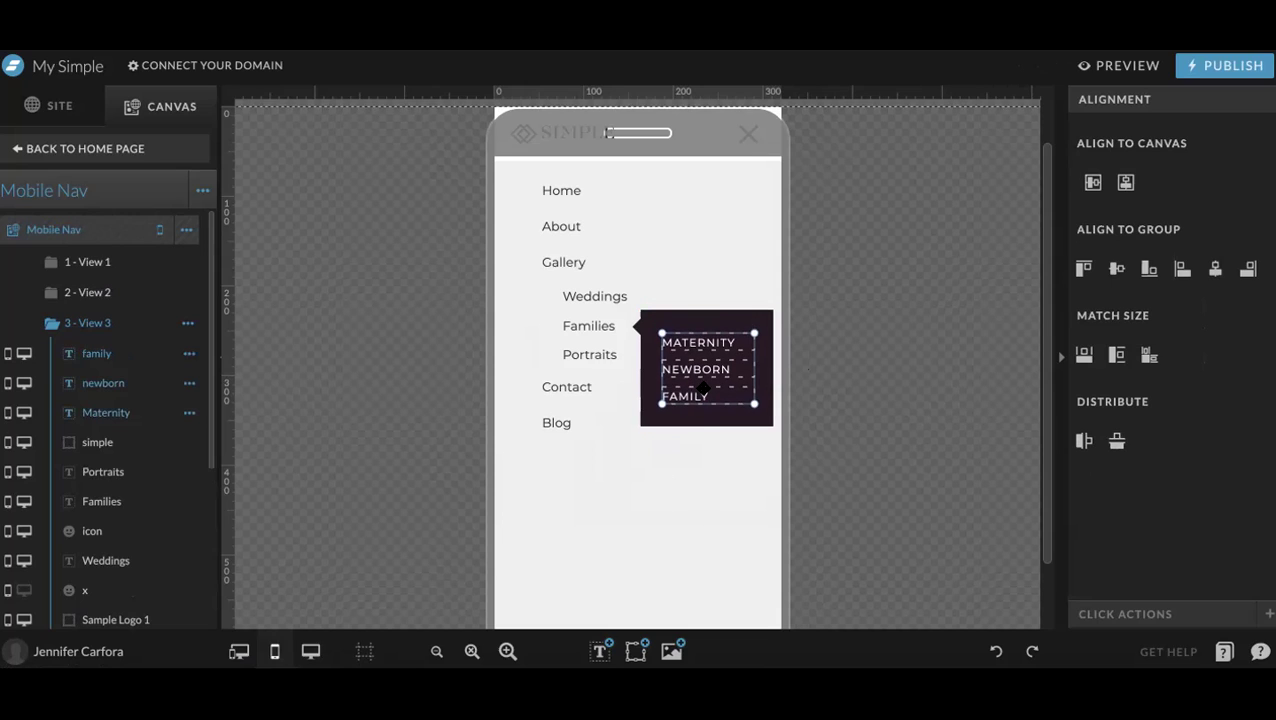
{"action": "left_click", "coordinate": [622, 412]}
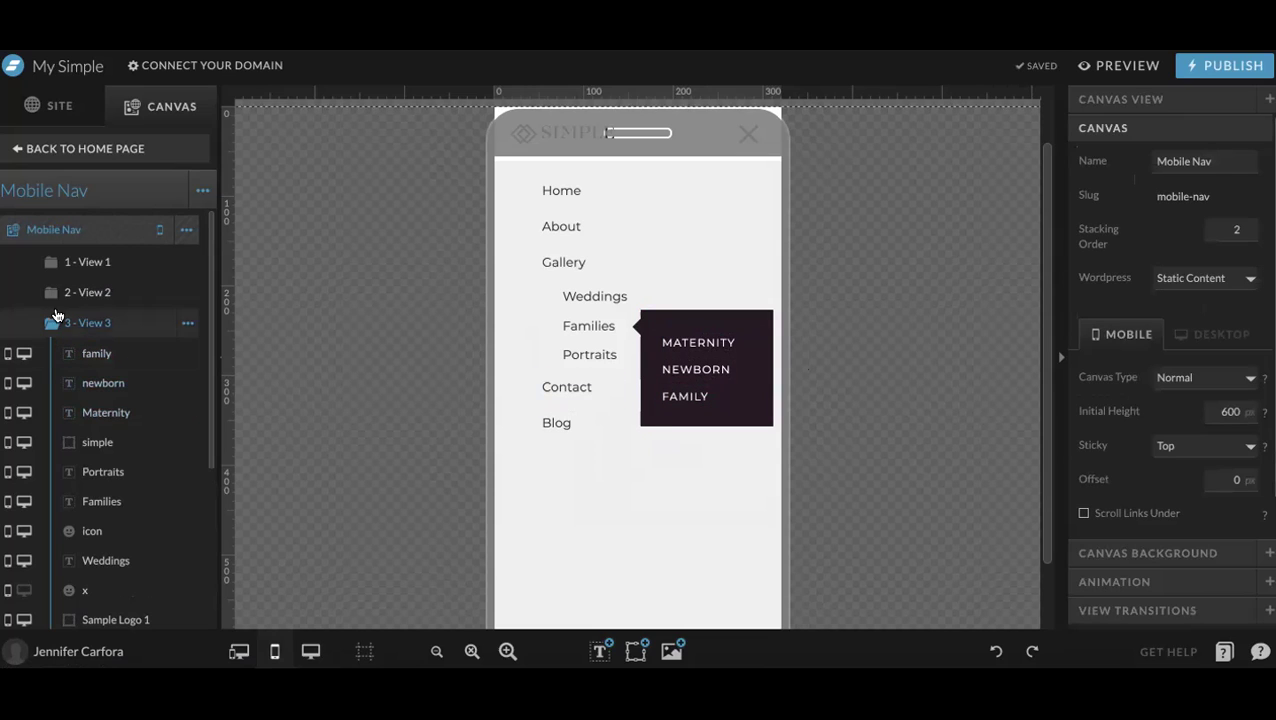
In View 2, link the Families text to View 3 of This Canvas
{"action": "left_click", "coordinate": [94, 292]}
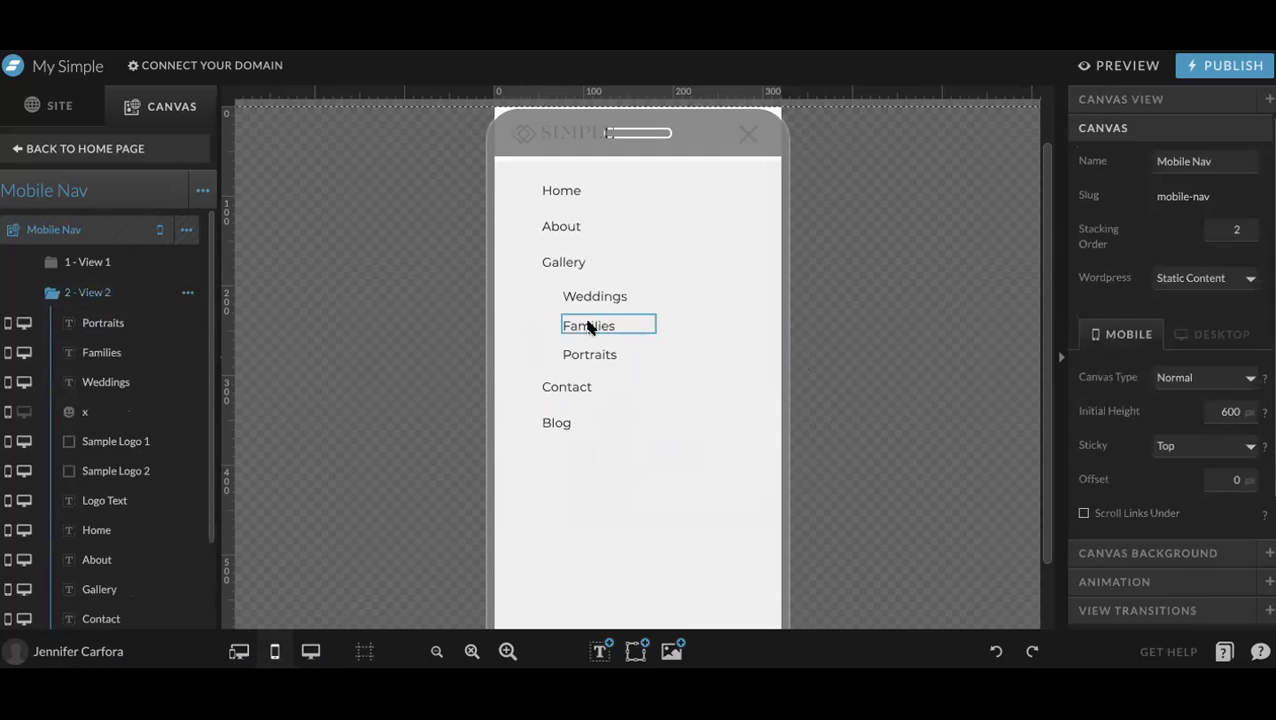
{"action": "left_click", "coordinate": [590, 327]}
{"action": "left_click", "coordinate": [1199, 528]}
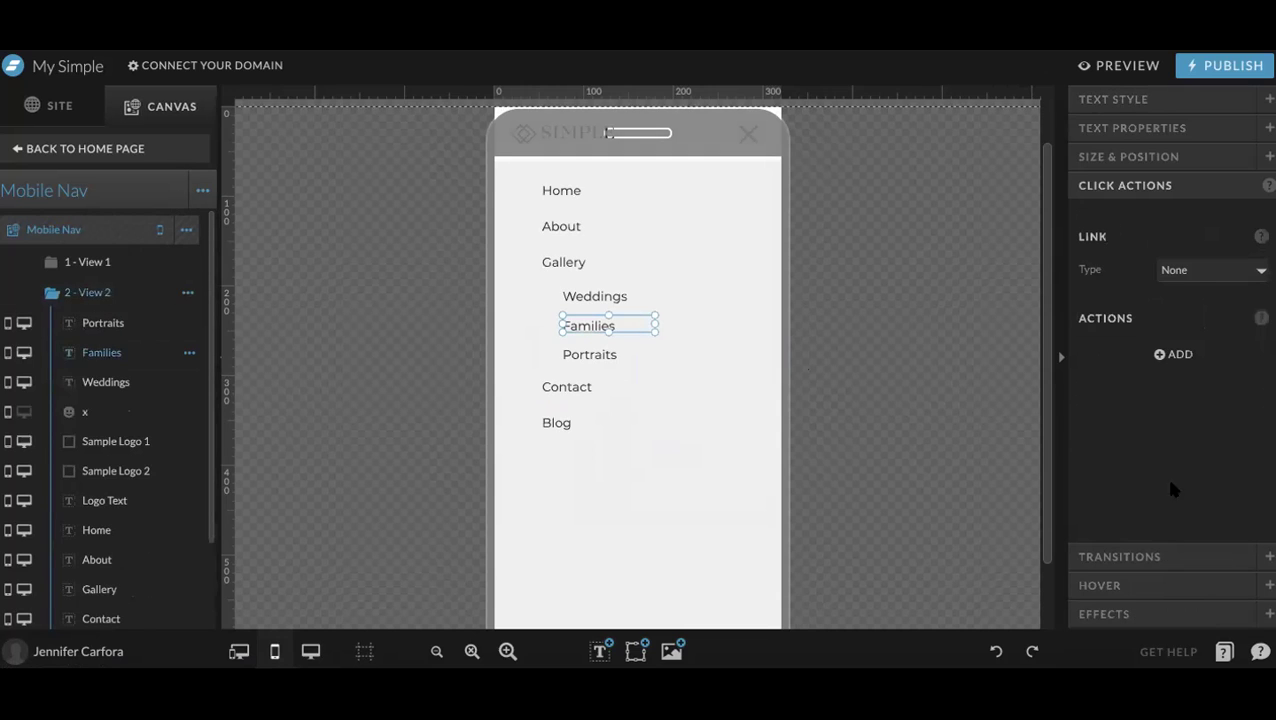
{"action": "left_click", "coordinate": [1183, 272]}
{"action": "left_click", "coordinate": [1184, 304]}
{"action": "left_click", "coordinate": [1184, 305]}
{"action": "left_click", "coordinate": [1190, 324]}
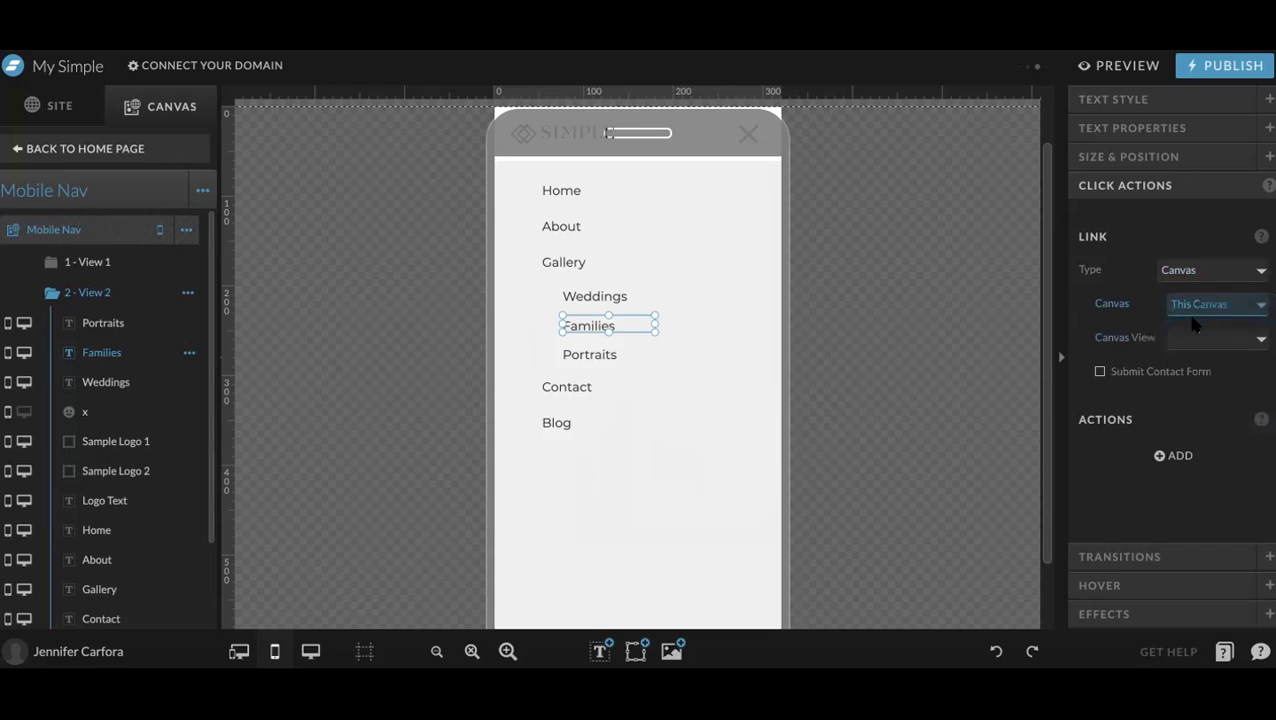
{"action": "left_click", "coordinate": [1196, 342]}
{"action": "left_click", "coordinate": [1196, 434]}
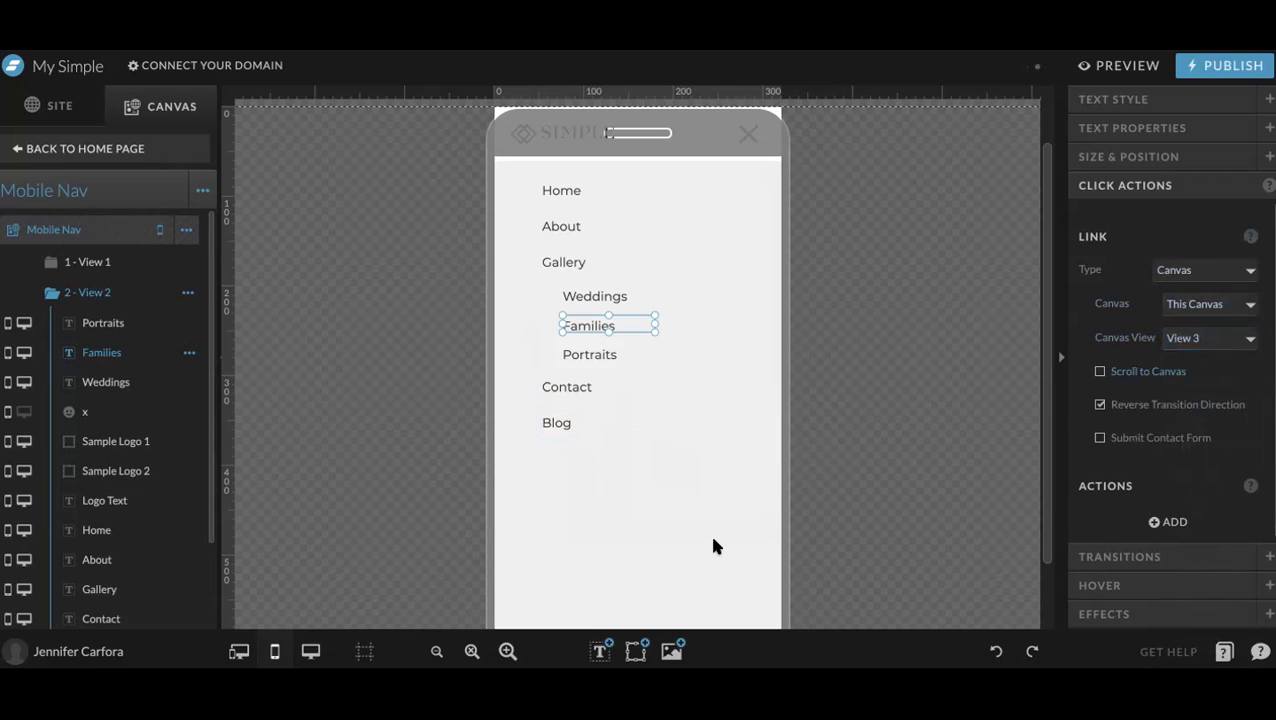
In View 3, link the Families text back to View 2 of This Canvas
{"action": "left_click", "coordinate": [118, 295]}
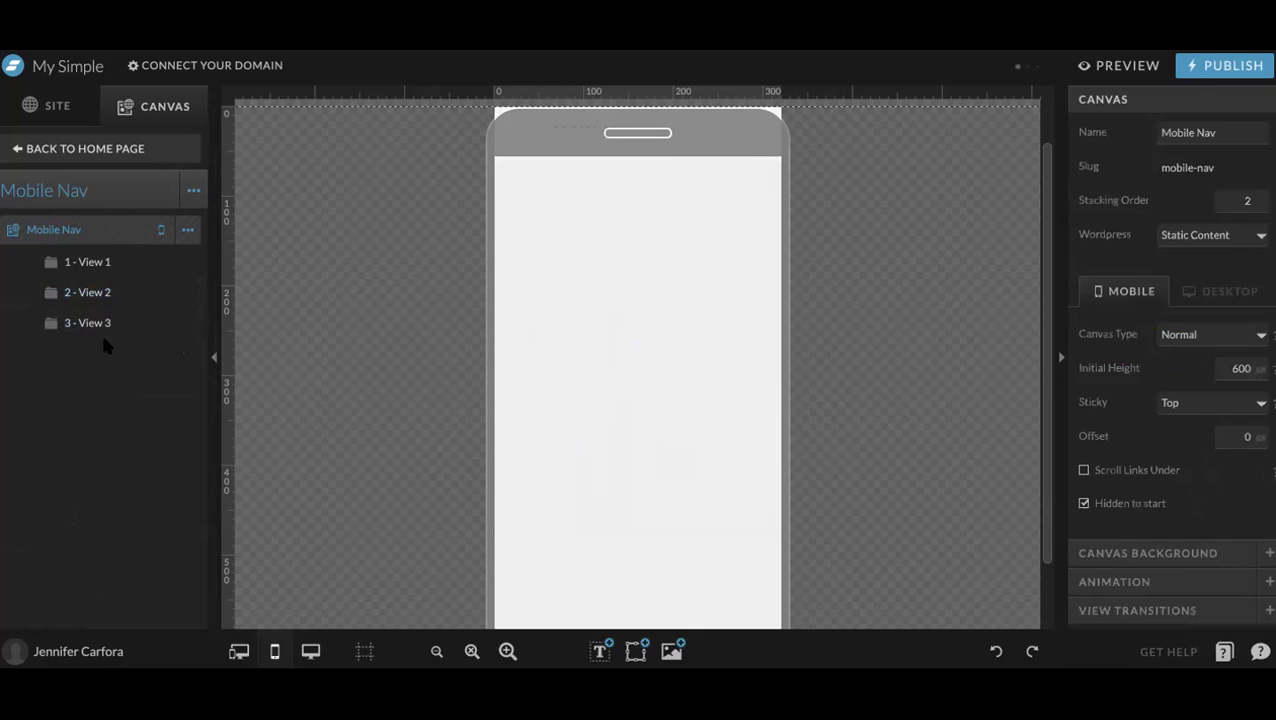
{"action": "left_click", "coordinate": [105, 327]}
{"action": "left_click", "coordinate": [600, 326]}
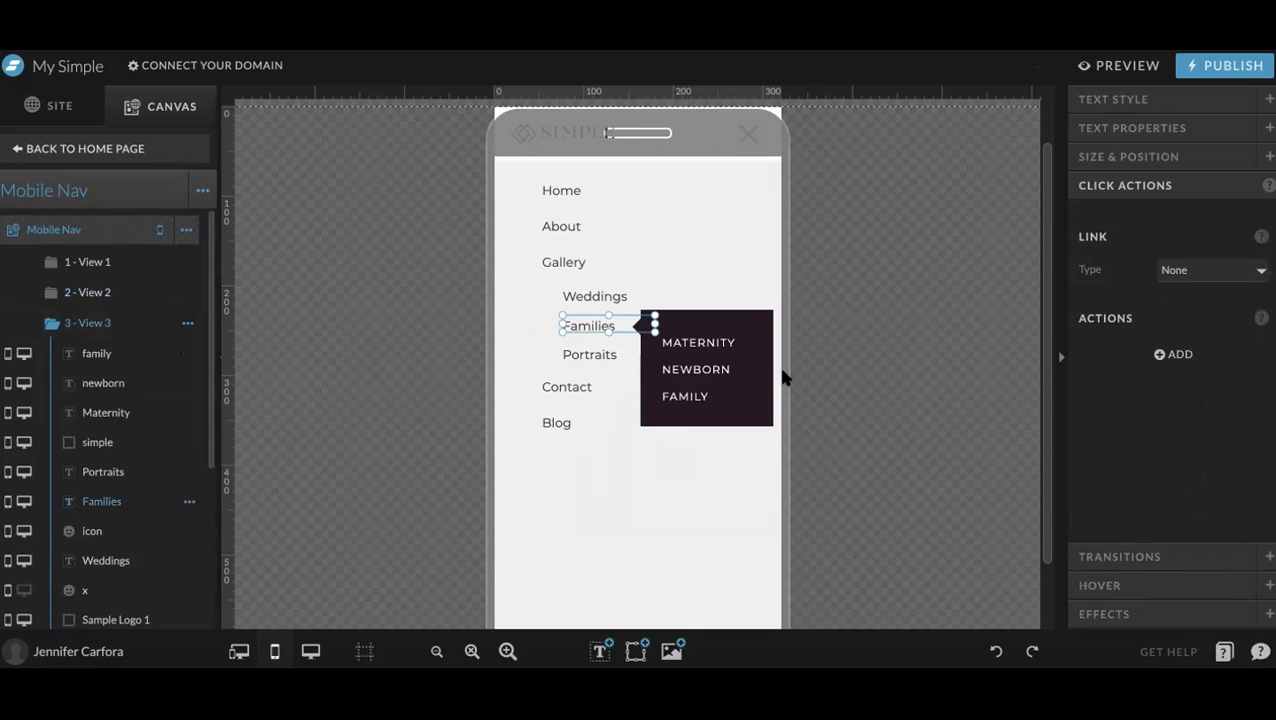
{"action": "left_click", "coordinate": [1201, 268]}
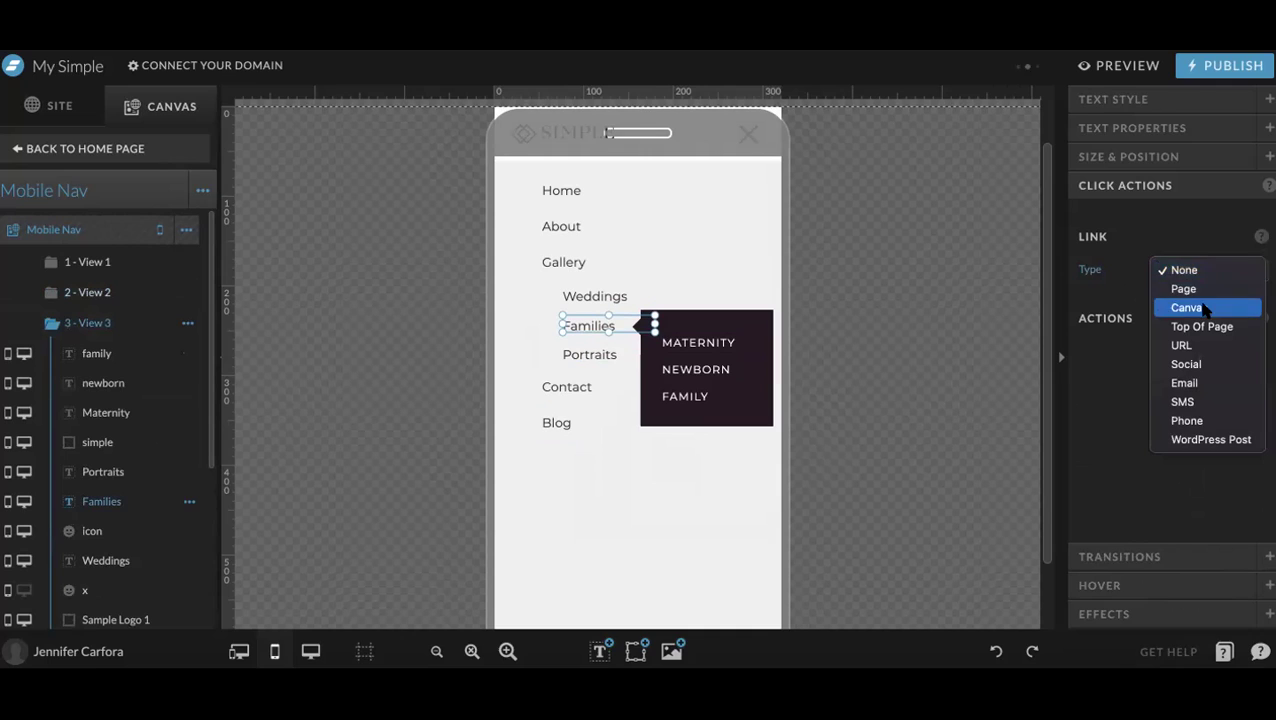
{"action": "left_click", "coordinate": [1196, 303]}
{"action": "left_click", "coordinate": [1199, 304]}
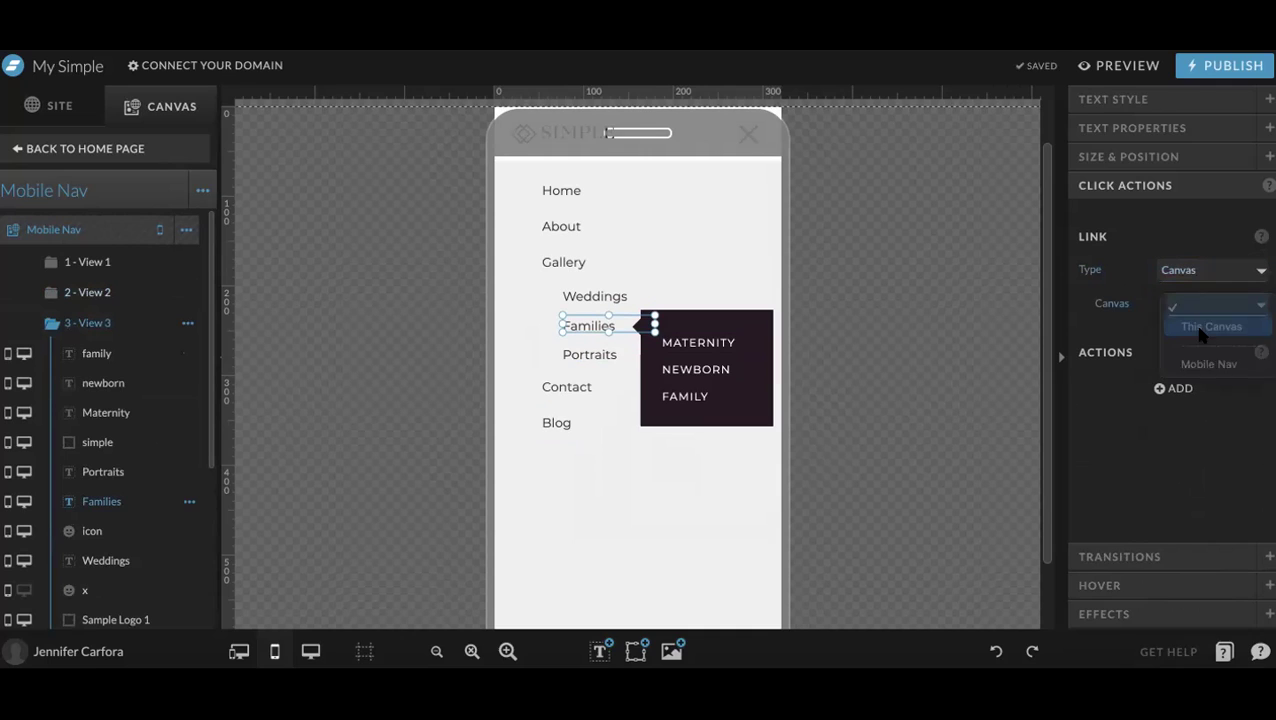
{"action": "left_click", "coordinate": [1205, 324]}
{"action": "left_click", "coordinate": [1199, 338]}
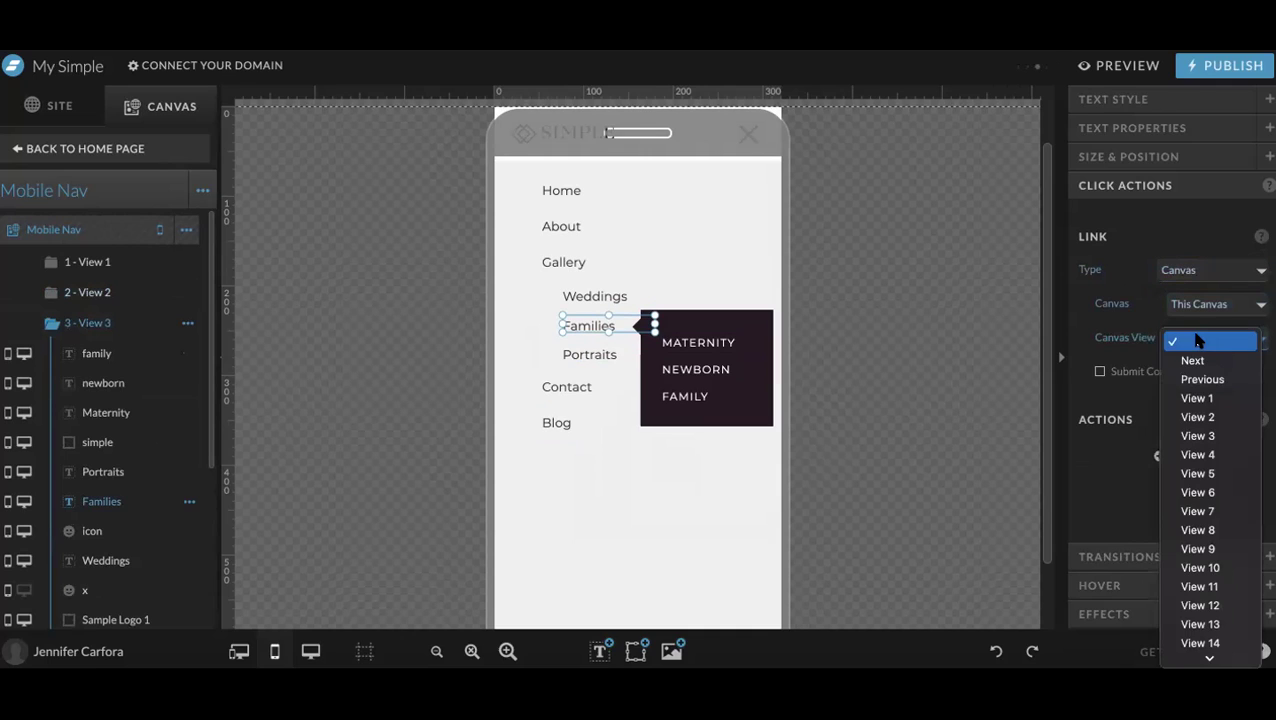
{"action": "left_click", "coordinate": [1196, 417]}
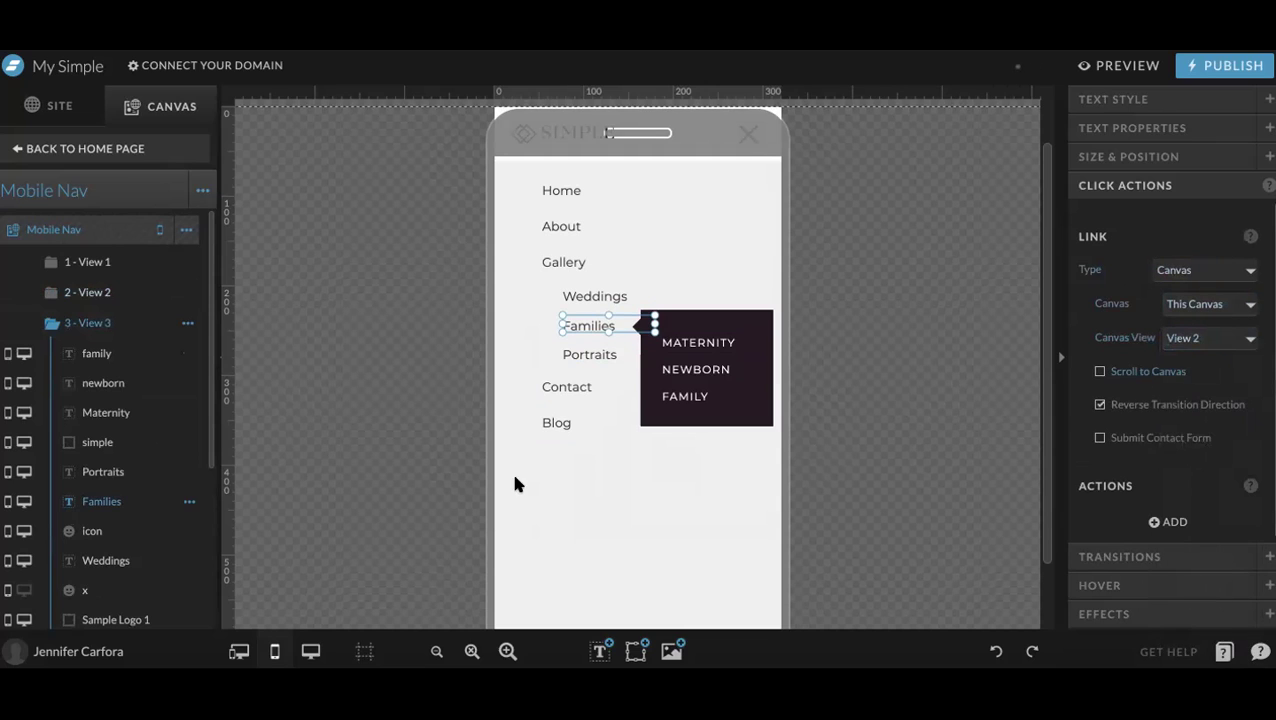
Publish the site with the finished Mobile Nav views
{"action": "scroll", "coordinate": [640, 215], "scroll_direction": "up", "scroll_amount": 1}
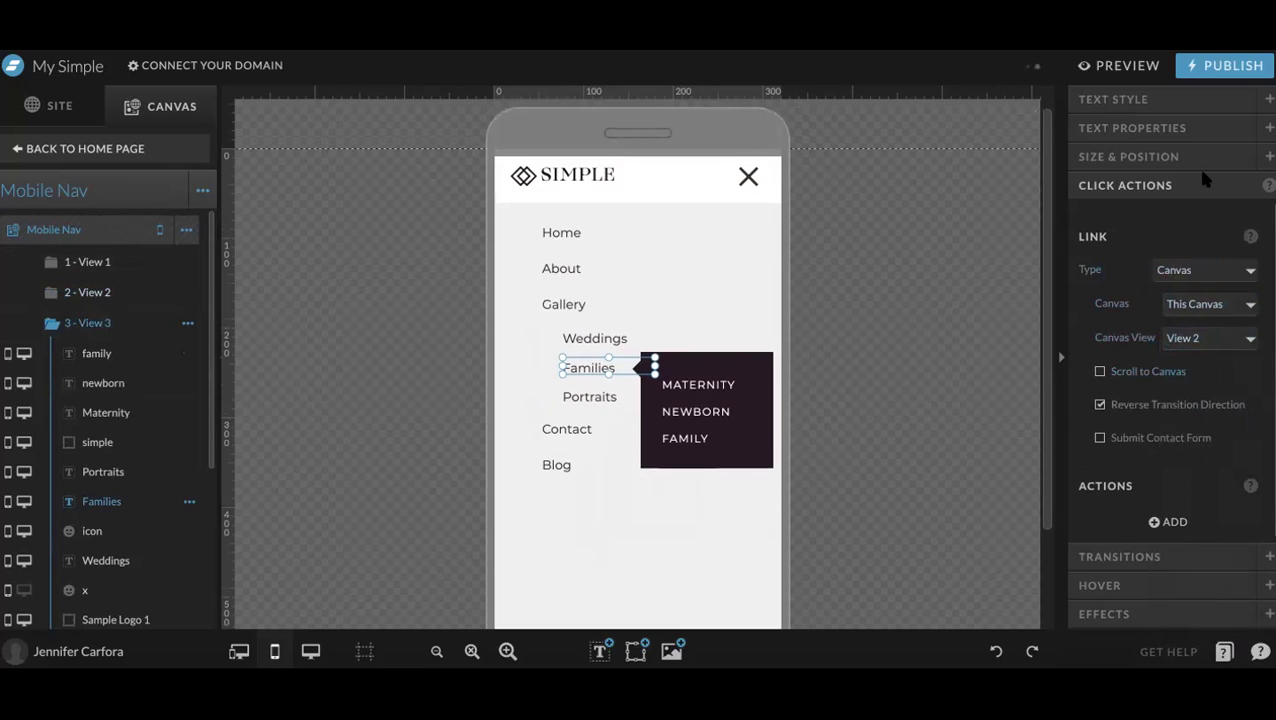
{"action": "left_click", "coordinate": [1192, 68]}
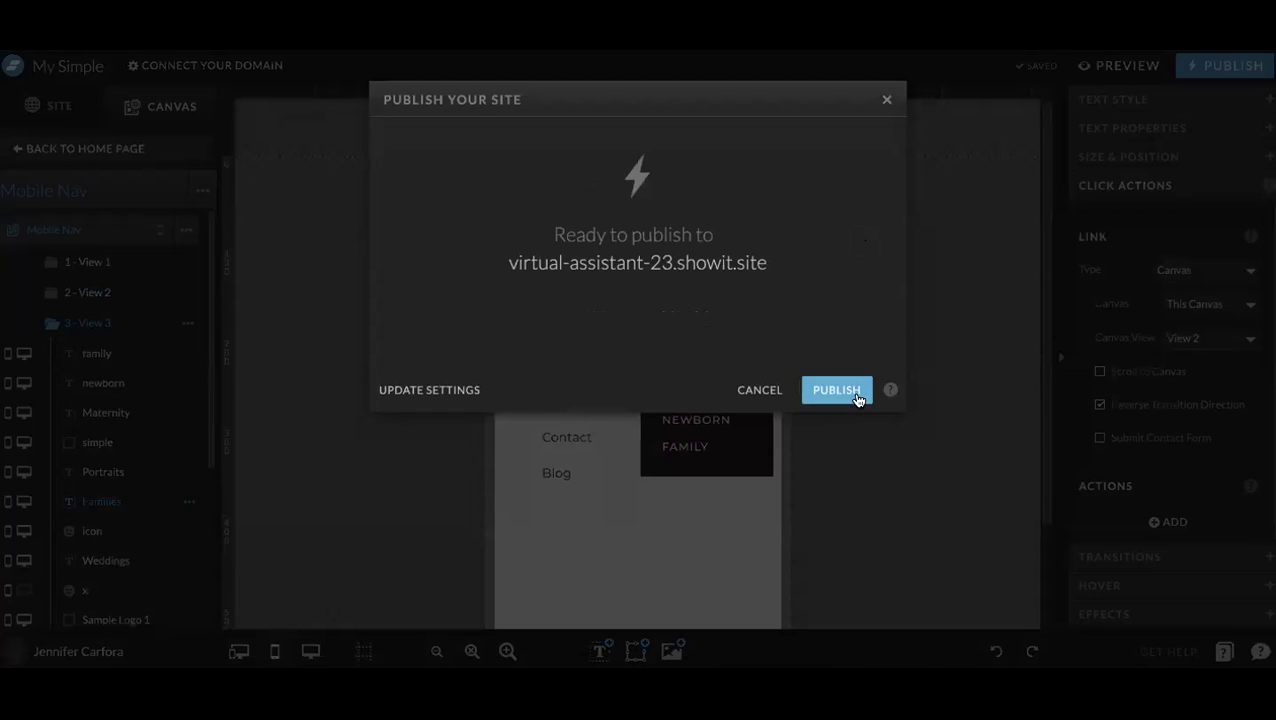
{"action": "left_click", "coordinate": [856, 397]}
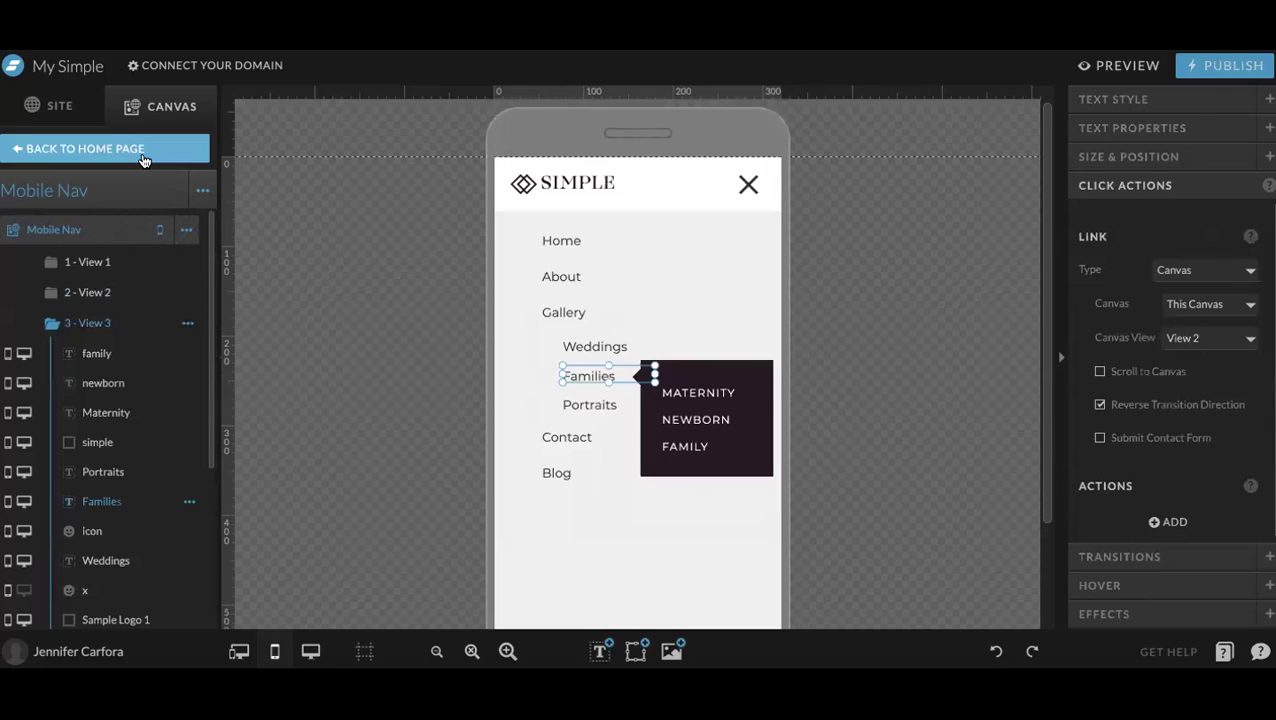
Open the Header site canvas and replace the Hamburger icon's click action with Show Site Canvas for Mobile Nav
{"action": "left_click", "coordinate": [128, 149]}
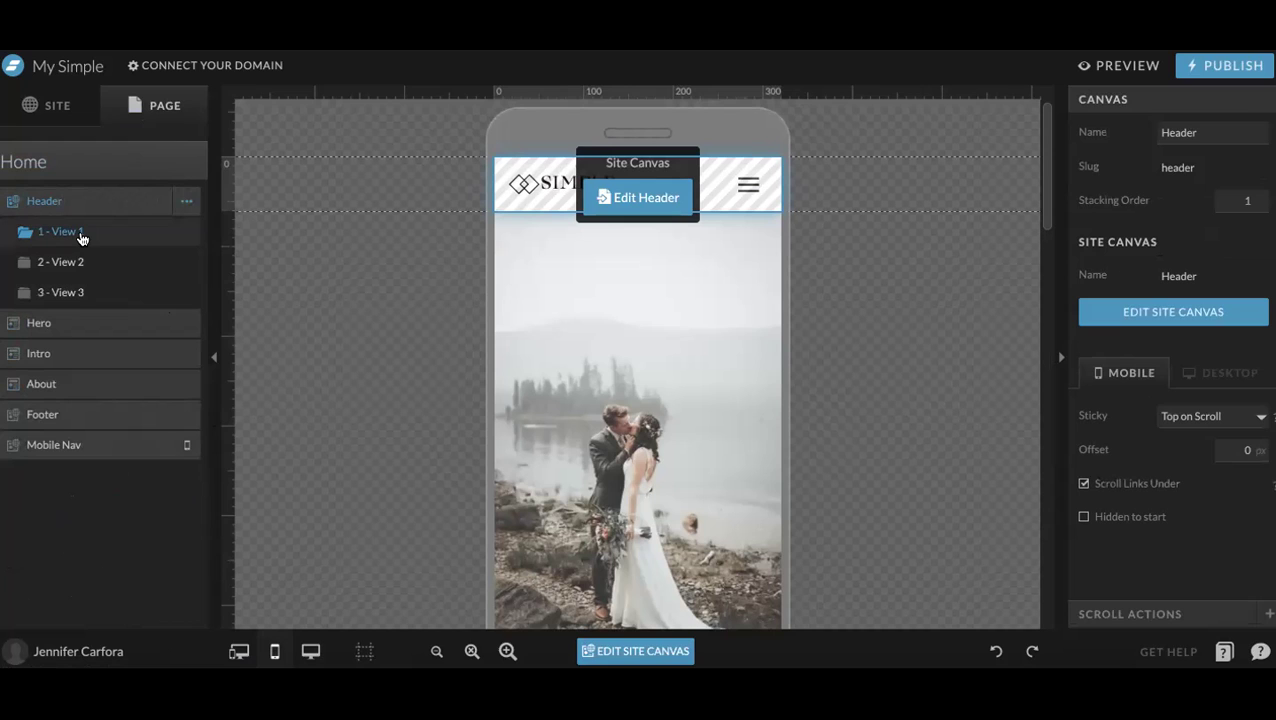
{"action": "left_click", "coordinate": [657, 198]}
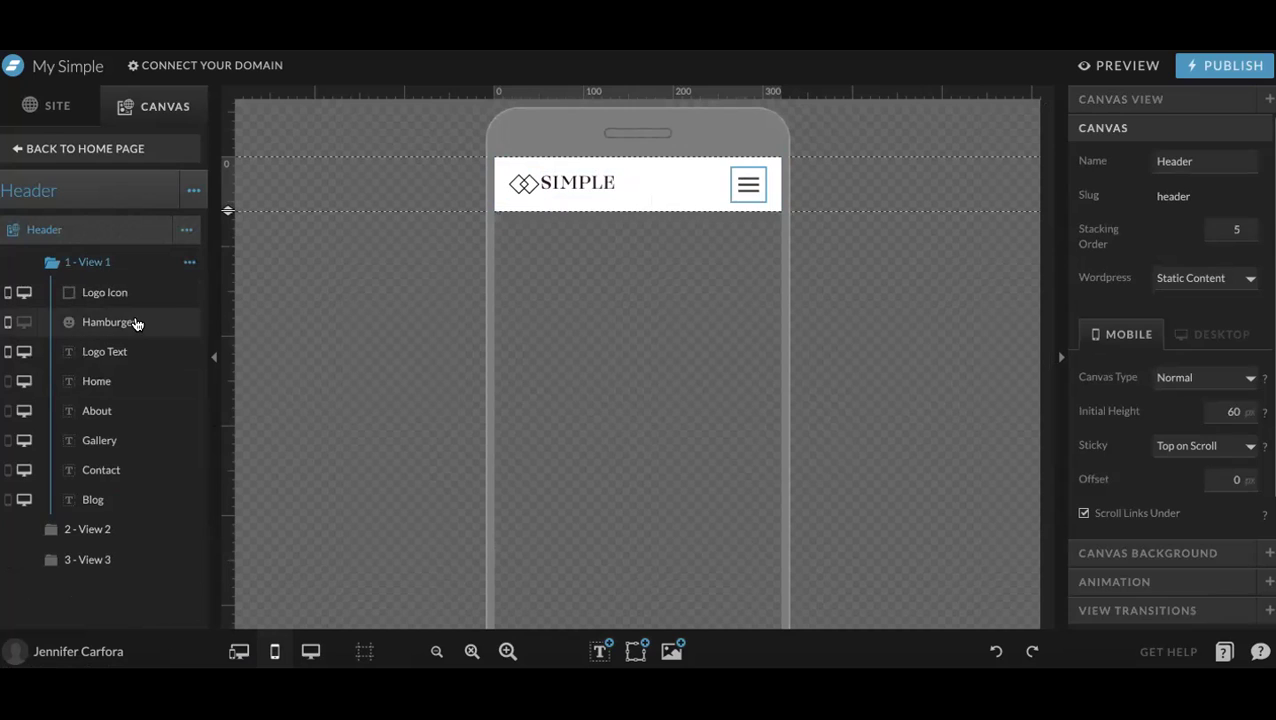
{"action": "left_click", "coordinate": [746, 186]}
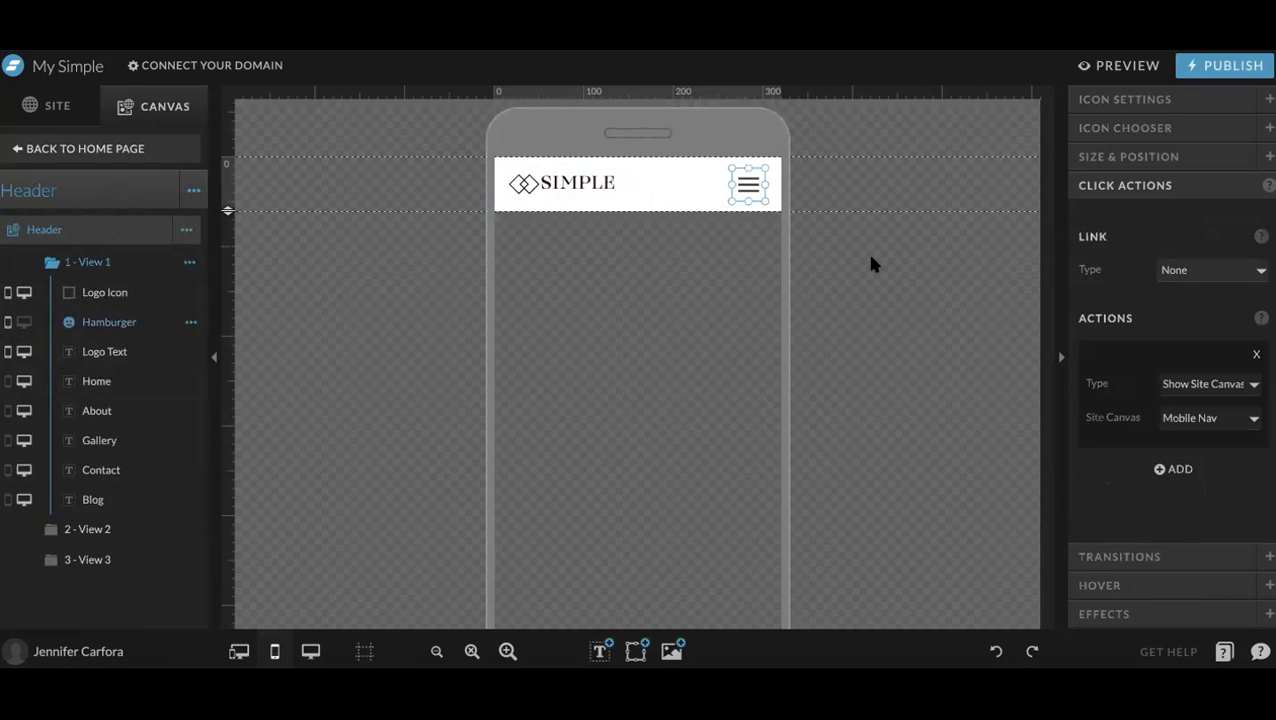
{"action": "left_click", "coordinate": [1256, 355]}
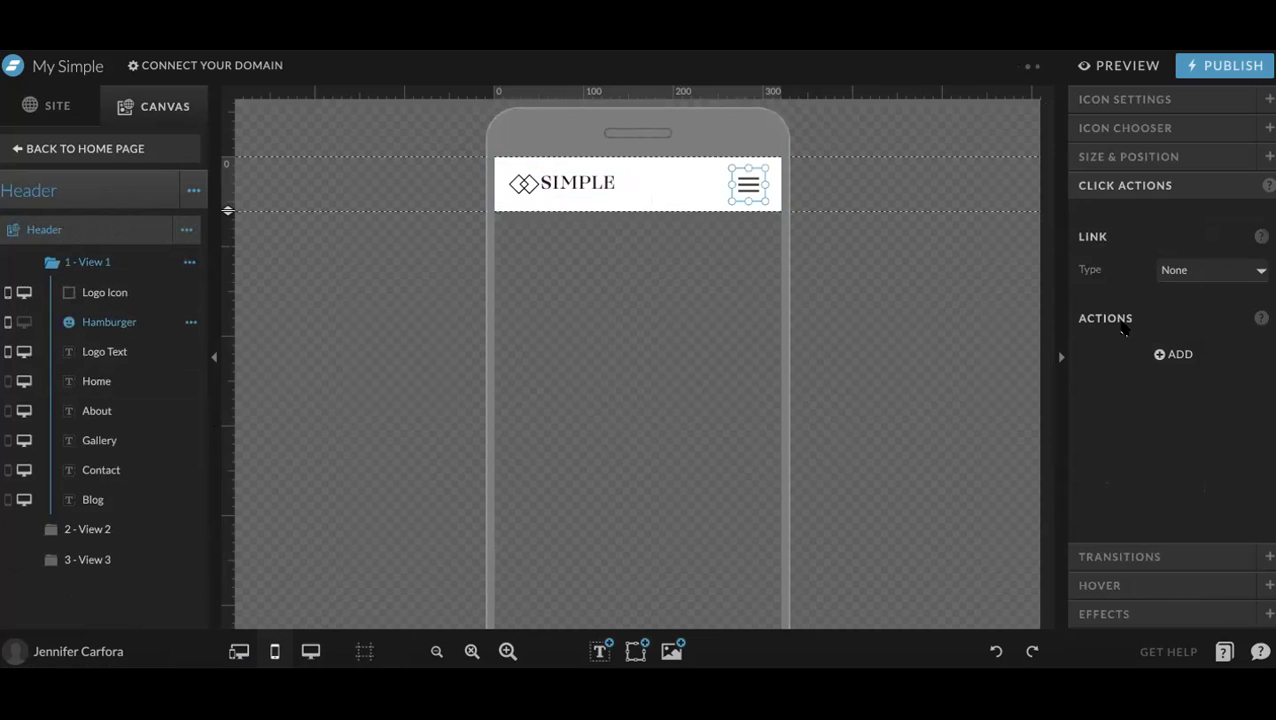
{"action": "left_click", "coordinate": [1185, 356]}
{"action": "left_click", "coordinate": [1198, 388]}
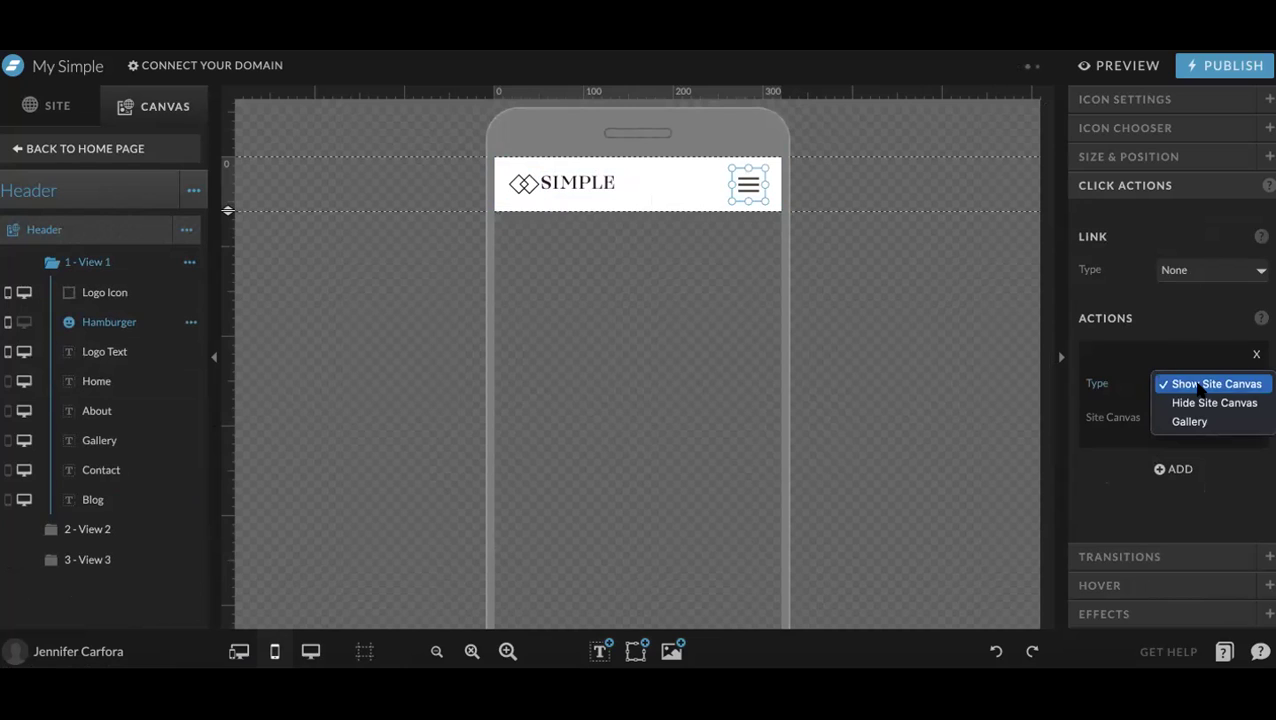
{"action": "left_click", "coordinate": [1200, 388]}
{"action": "left_click", "coordinate": [1202, 417]}
{"action": "left_click", "coordinate": [1202, 496]}
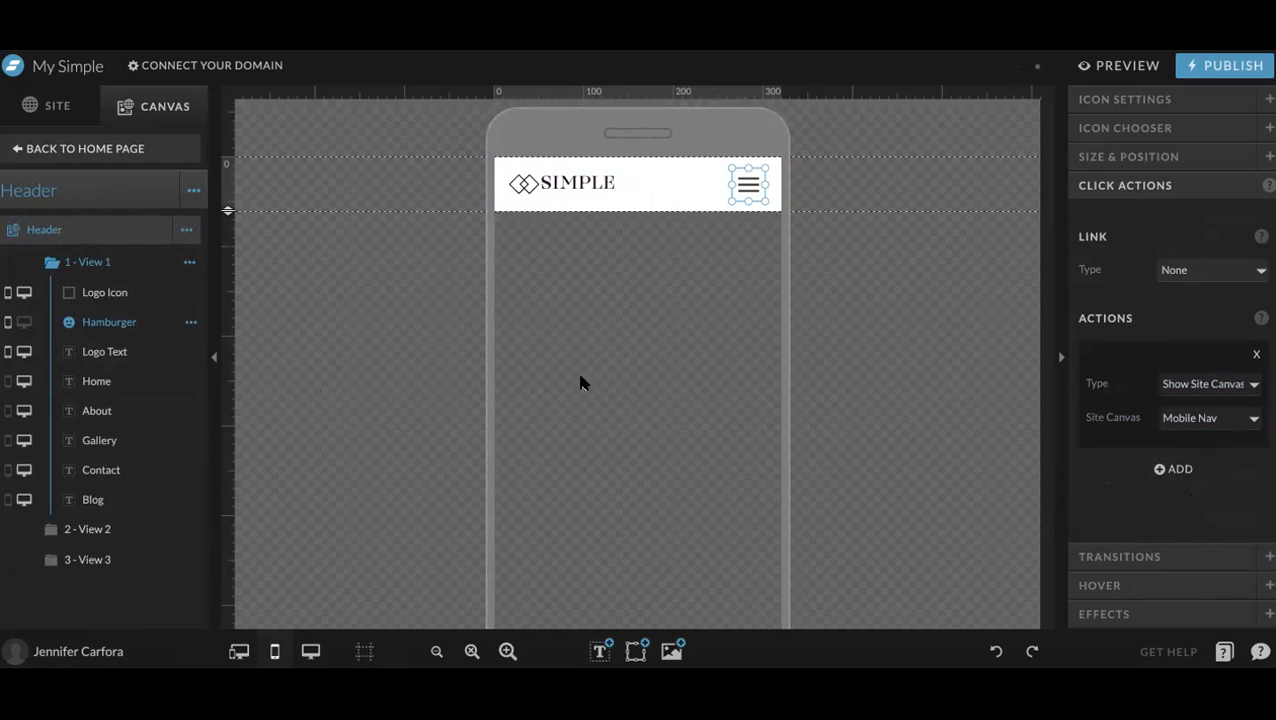
Return to the Home page and publish the site again
{"action": "left_click", "coordinate": [57, 151]}
{"action": "left_click", "coordinate": [1220, 66]}
{"action": "left_click", "coordinate": [840, 392]}
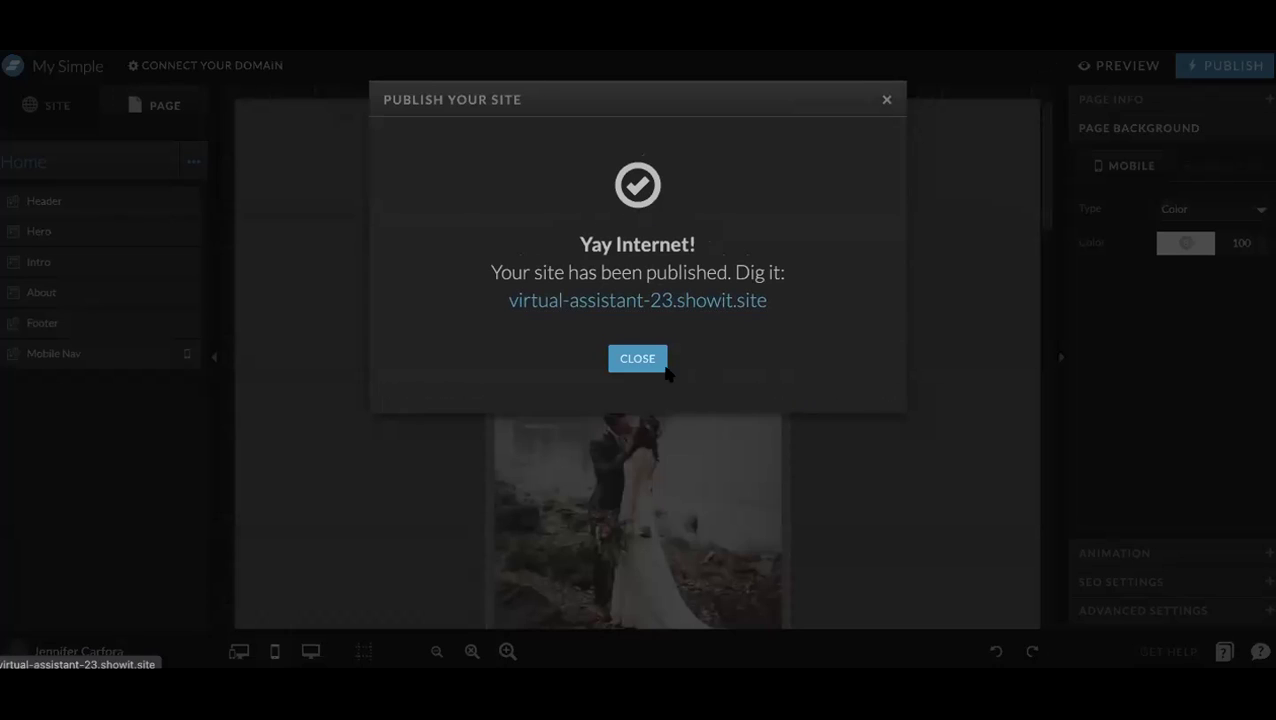
Preview the site on mobile and test opening the hamburger menu, the Gallery dropdown and its nested Families submenu
{"action": "left_click", "coordinate": [655, 360]}
{"action": "left_click", "coordinate": [1117, 65]}
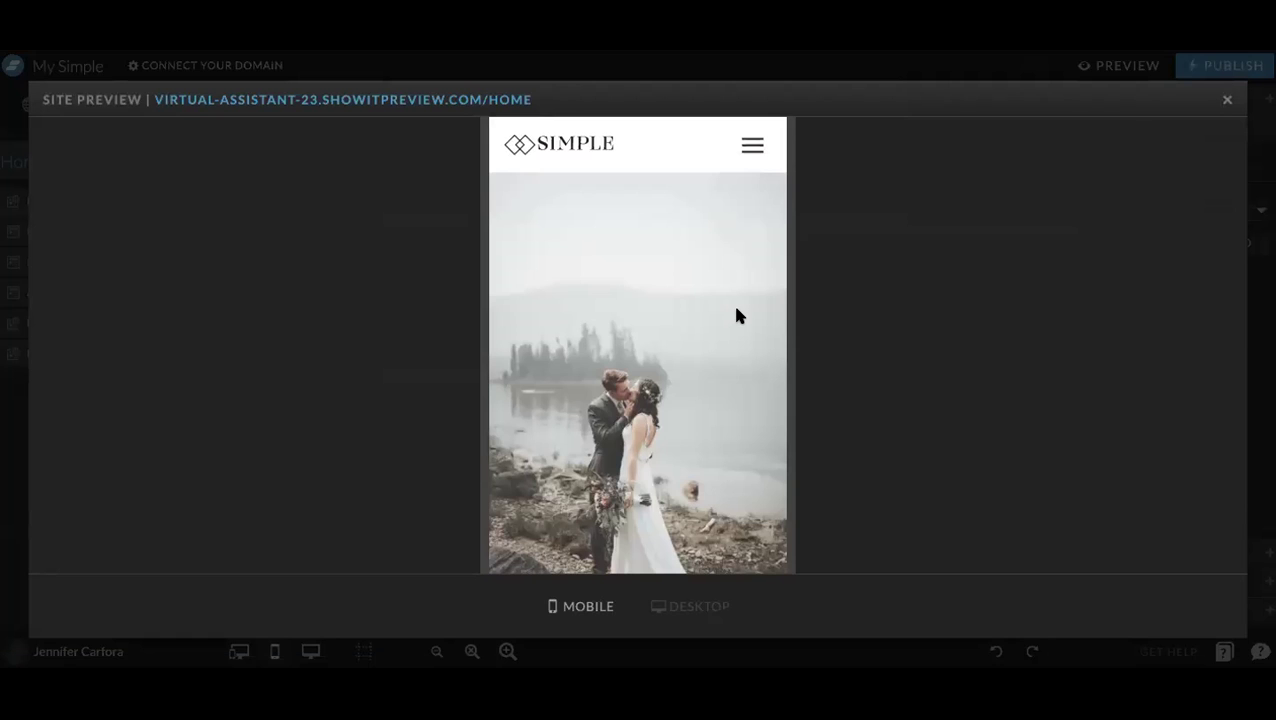
{"action": "left_click", "coordinate": [754, 150]}
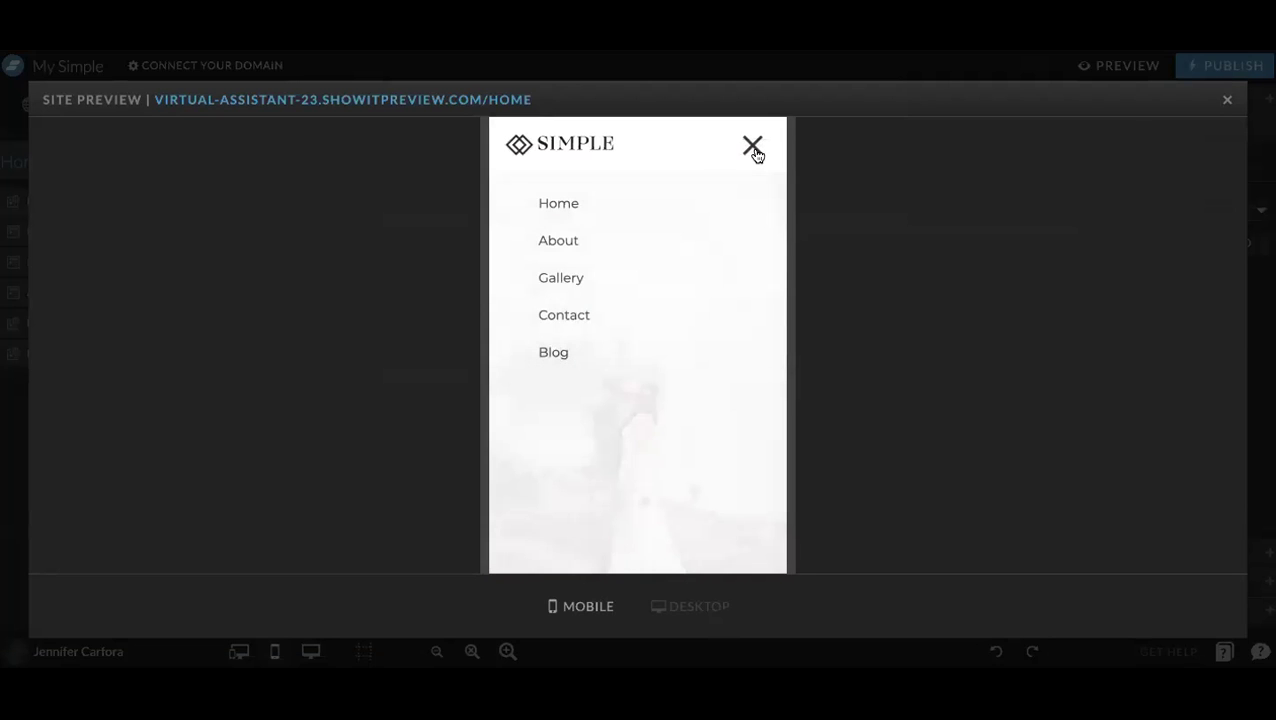
{"action": "left_click", "coordinate": [553, 281]}
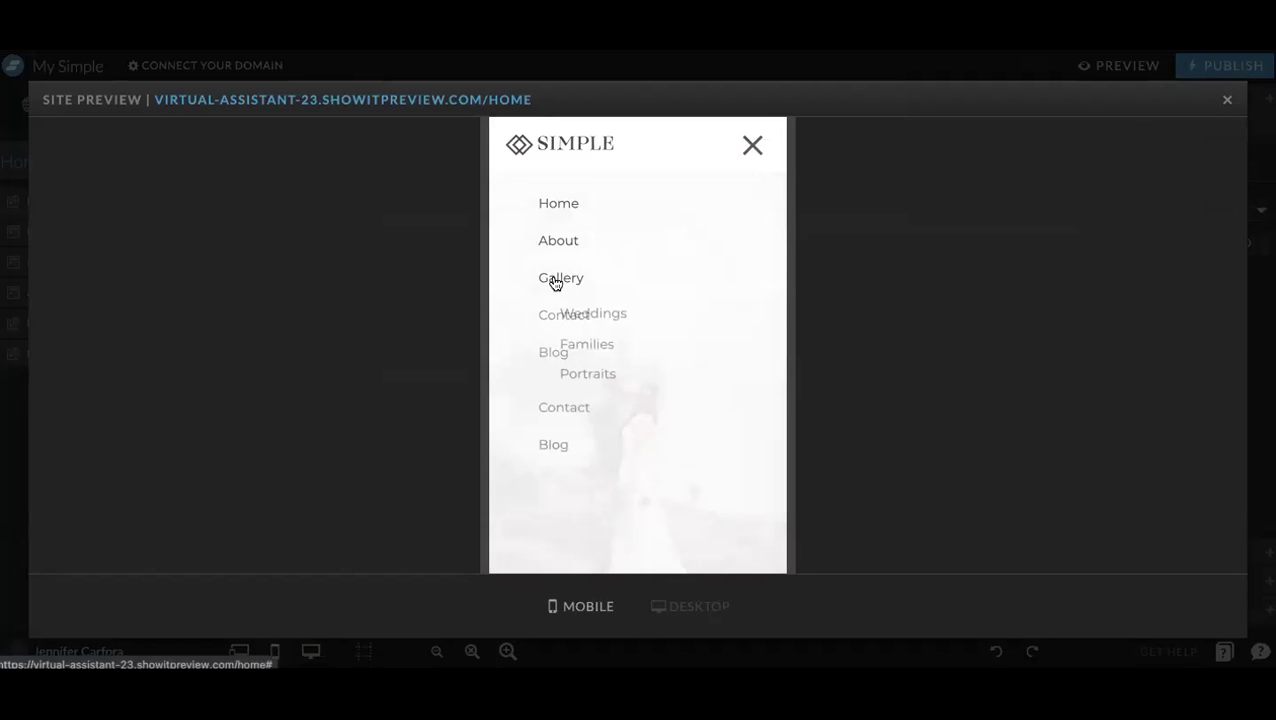
{"action": "left_click", "coordinate": [583, 346]}
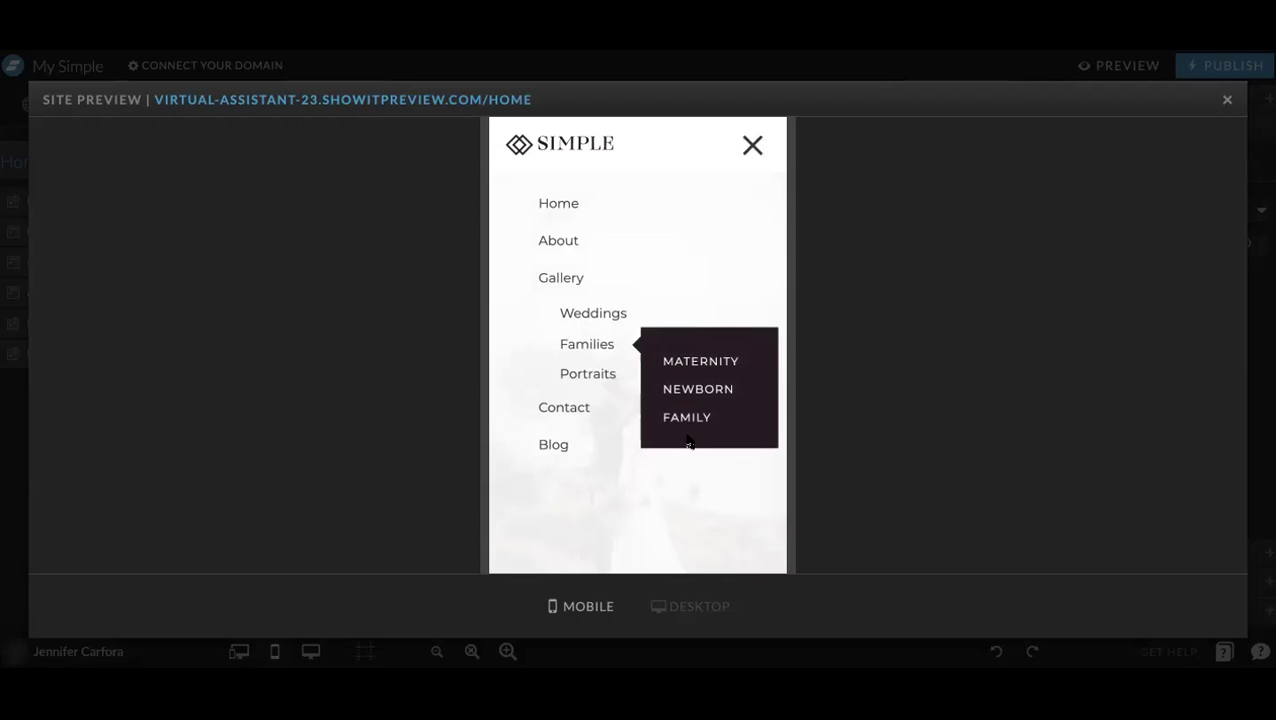
Test collapsing the Families submenu and Gallery dropdown and closing the mobile menu, and exit the preview
{"action": "left_click", "coordinate": [590, 343]}
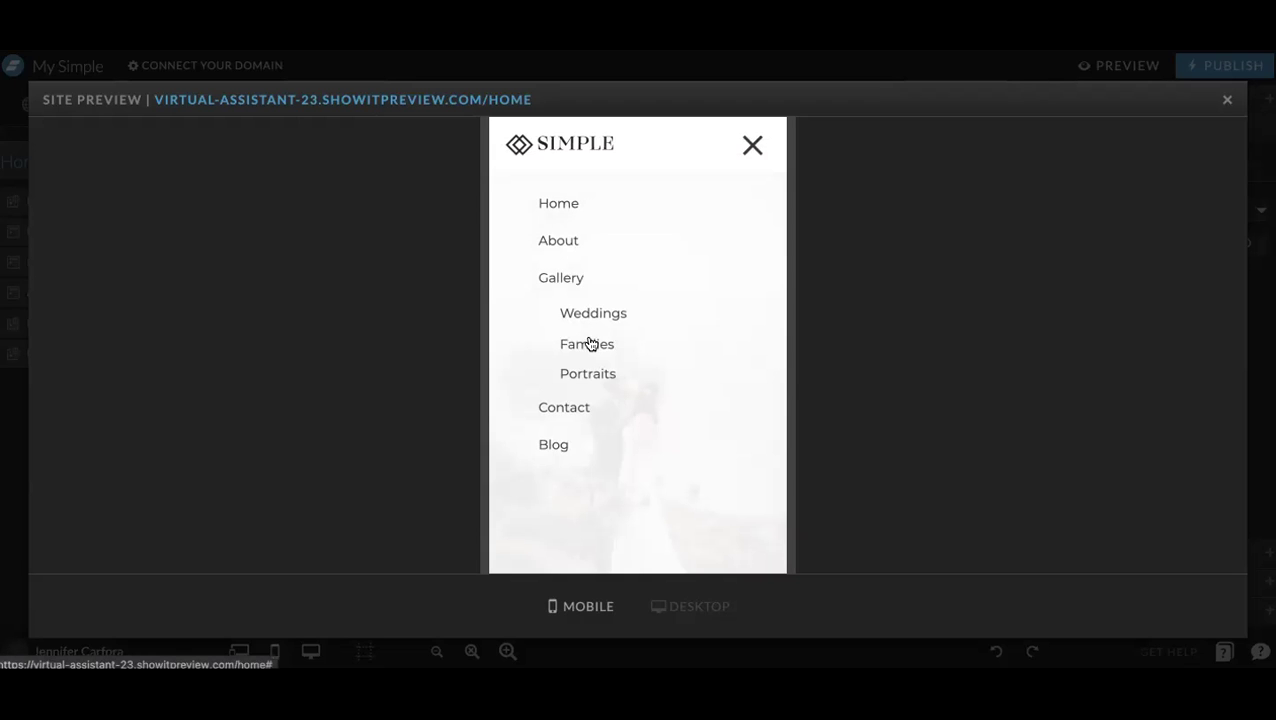
{"action": "left_click", "coordinate": [570, 277]}
{"action": "left_click", "coordinate": [752, 146]}
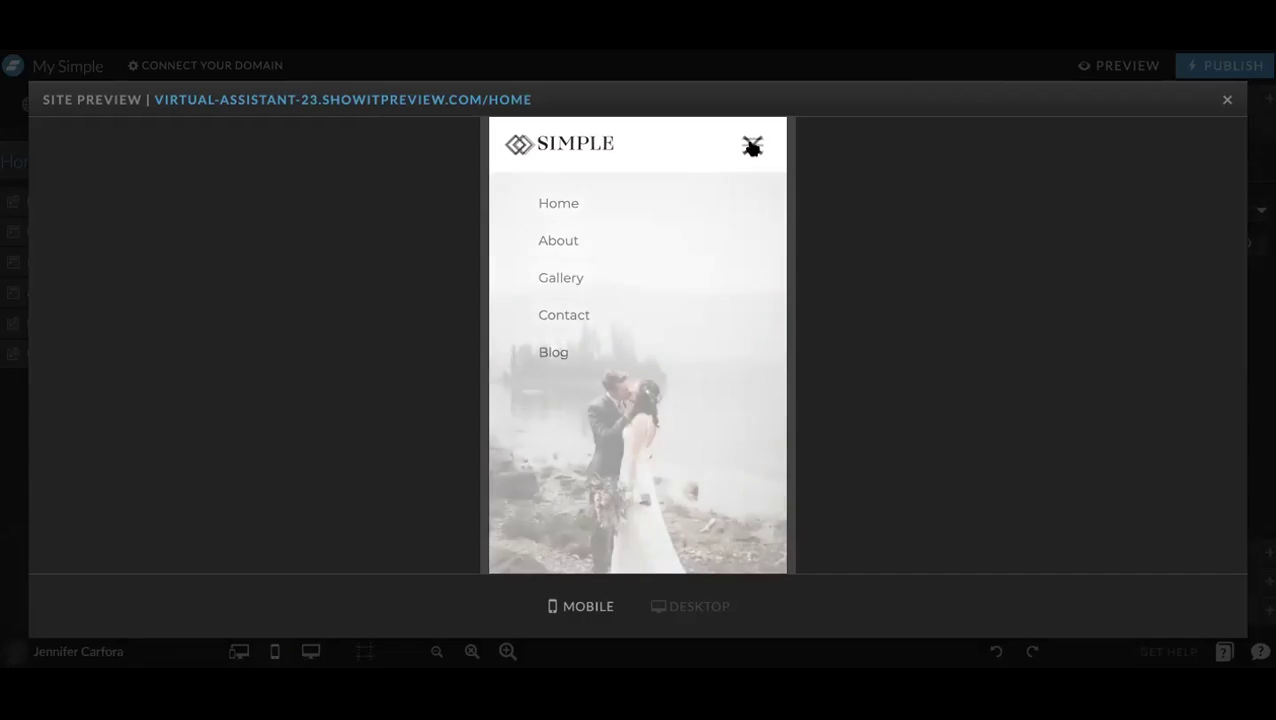
{"action": "left_click", "coordinate": [1226, 101]}
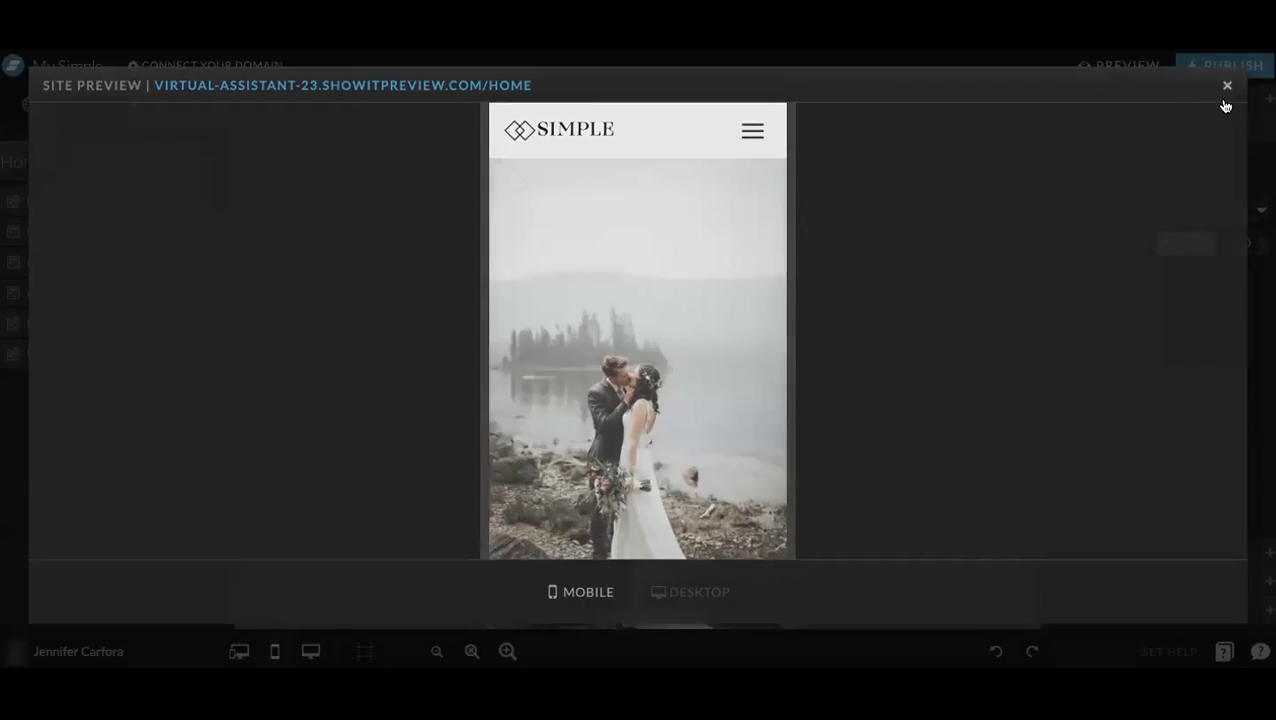
Show the site-level list of pages, blog templates and site canvases
{"action": "left_click", "coordinate": [47, 103]}
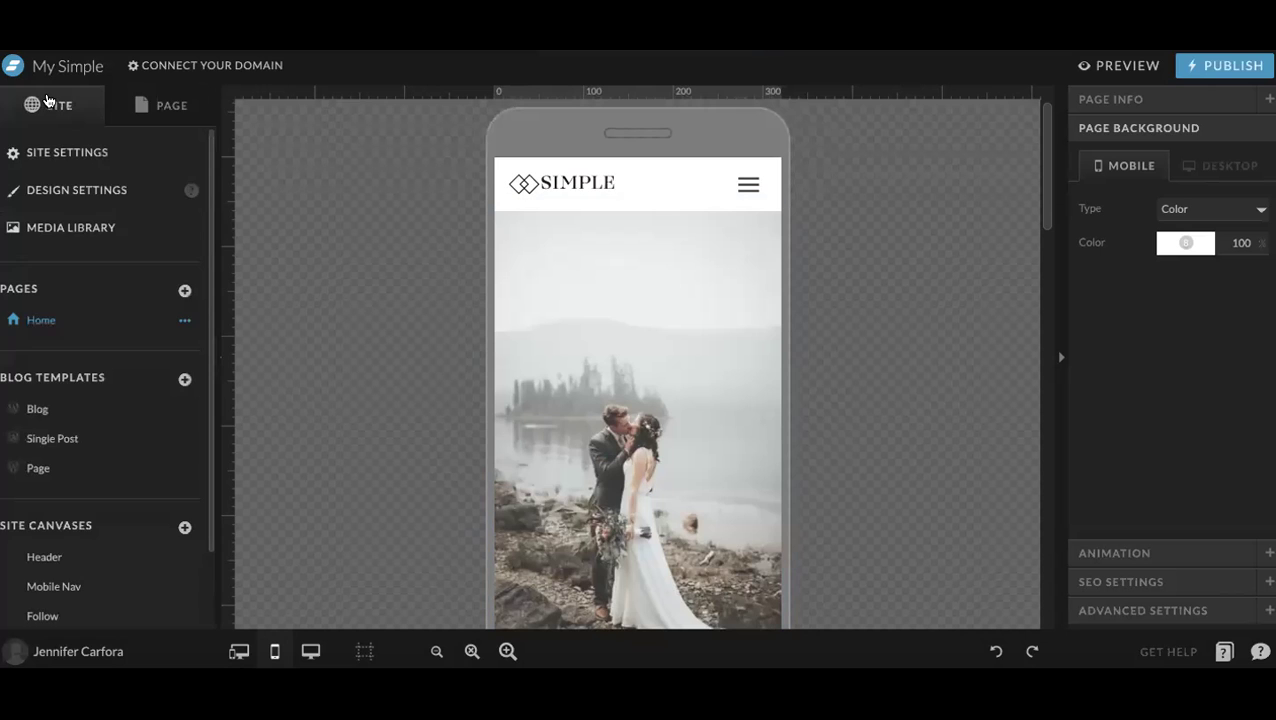